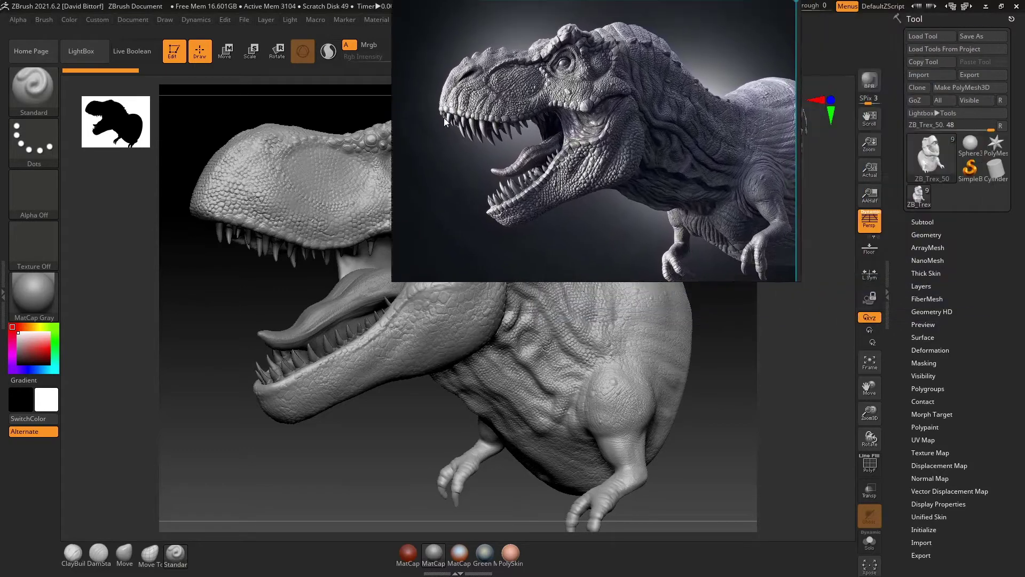
# Position the T-rex reference window beside the sculpted head, and resize and reframe the masked-soldier reference window over the workspace
pyautogui.moveTo(483, 191); pyautogui.dragTo(665, 190)
pyautogui.moveTo(490, 129); pyautogui.dragTo(545, 141)
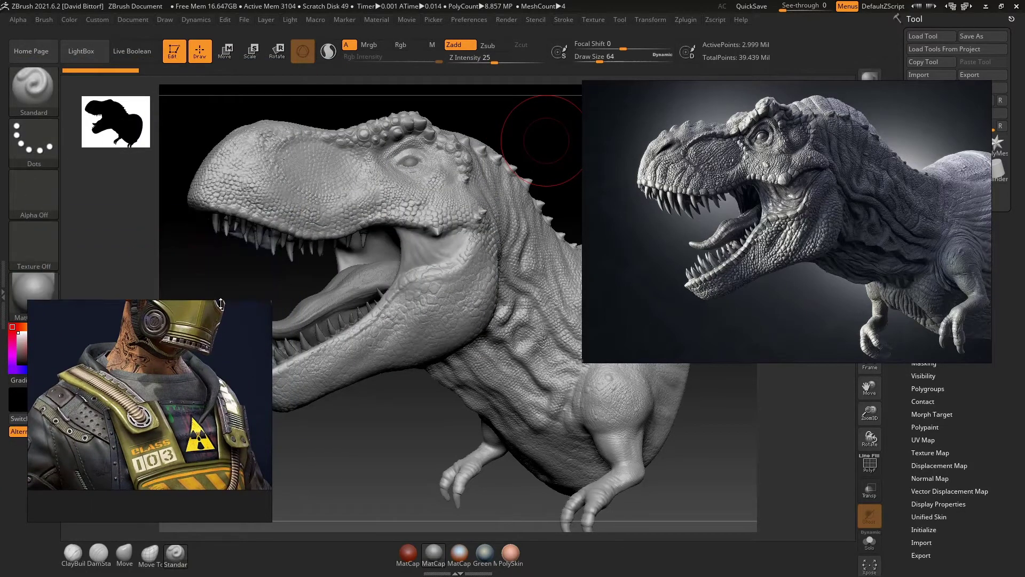
pyautogui.click(26, 356)
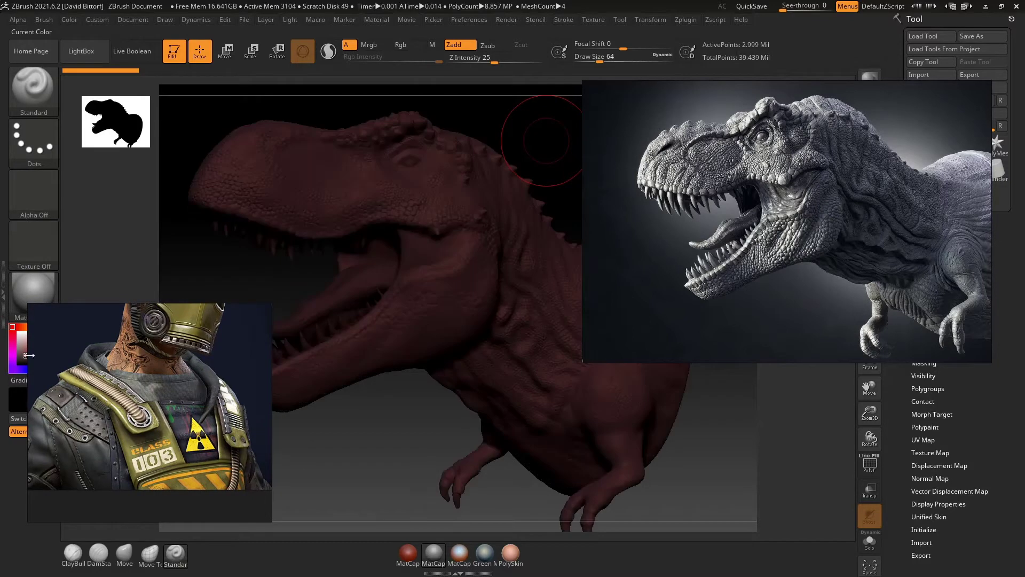
pyautogui.moveTo(8, 322); pyautogui.dragTo(18, 333)
pyautogui.moveTo(27, 373); pyautogui.dragTo(87, 376)
pyautogui.scroll(-2, 174, 376)
pyautogui.moveTo(173, 377); pyautogui.dragTo(159, 414)
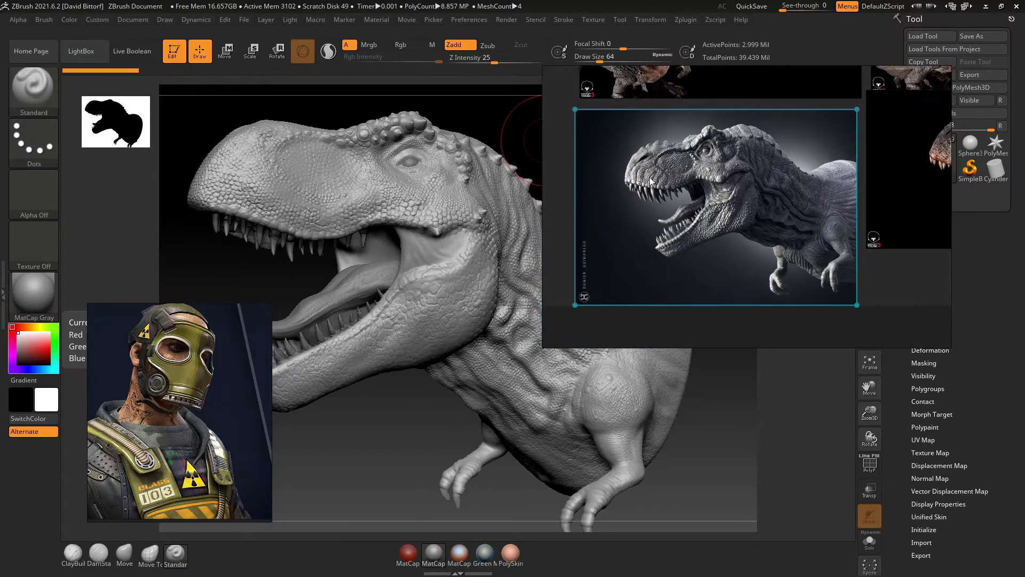
pyautogui.moveTo(218, 332); pyautogui.dragTo(163, 328)
# Switch to Chrome on the pureref.com page and move both reference windows off the screen
pyautogui.hotkey('alt', 'Tab')
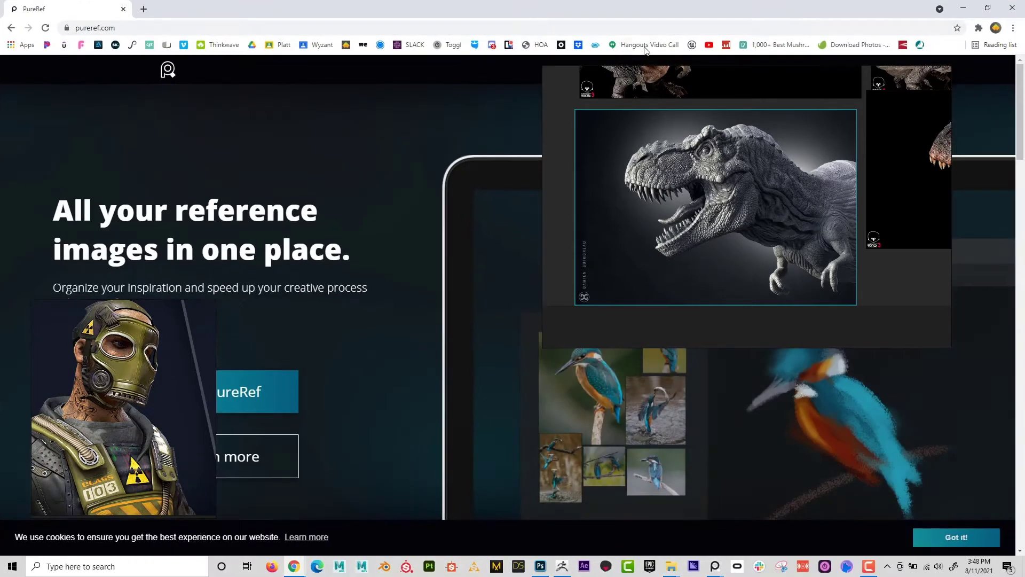
pyautogui.moveTo(645, 95); pyautogui.dragTo(488, 102)
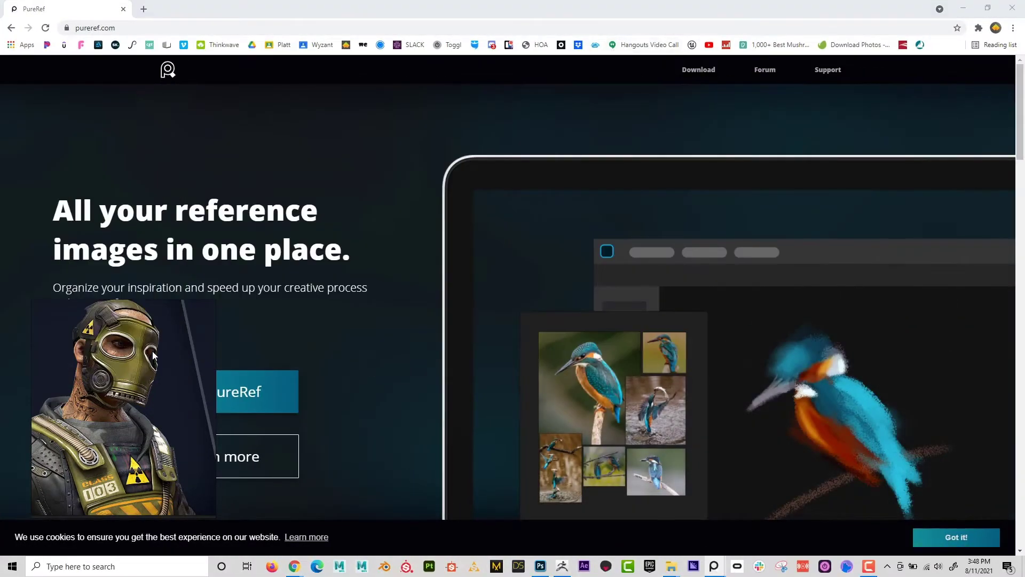
pyautogui.moveTo(152, 356); pyautogui.dragTo(0, 355)
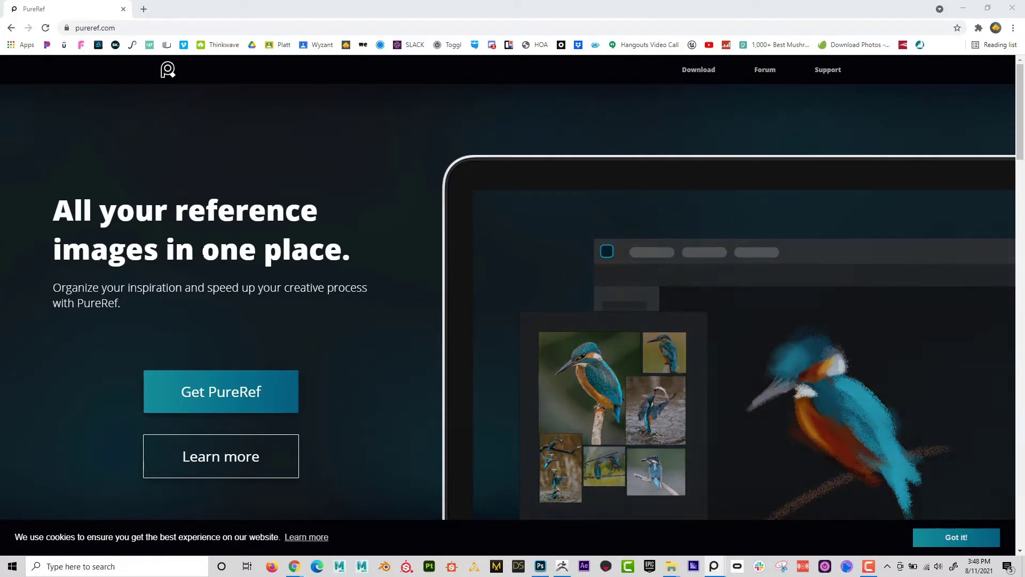
# Open the PureRef download page from the pureref.com home page
pyautogui.click(76, 30)
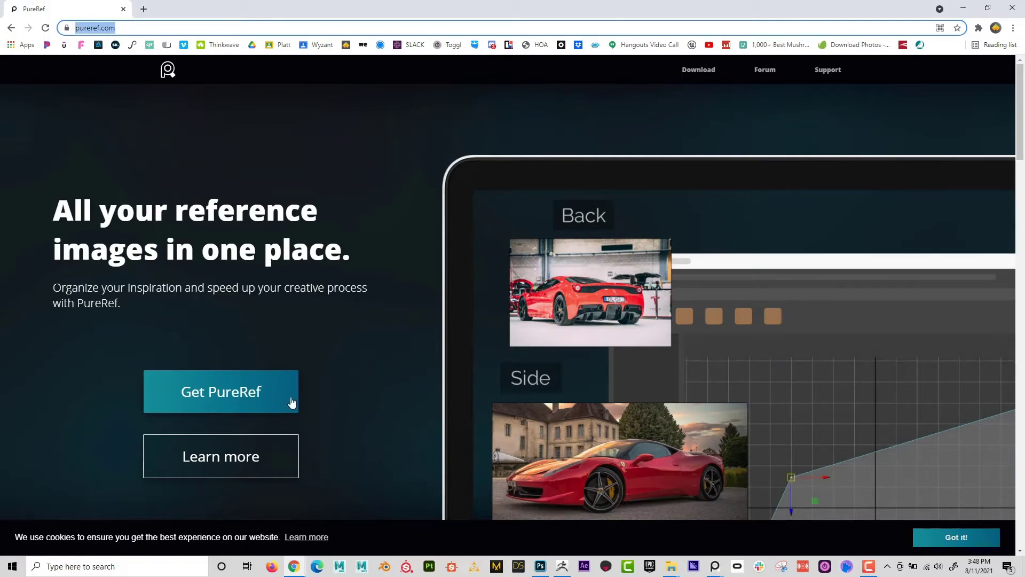
pyautogui.scroll(-5, 302, 268)
pyautogui.scroll(4, 257, 309)
pyautogui.click(222, 340)
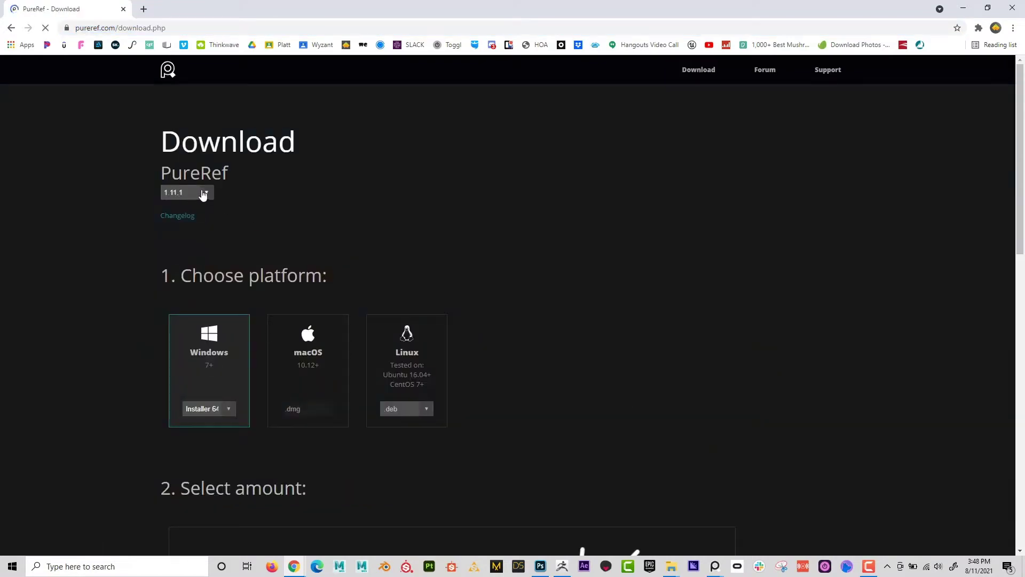
# Examine the available versions, platform choices, contribution amounts and checkout section on the PureRef download page
pyautogui.click(202, 194)
pyautogui.click(203, 195)
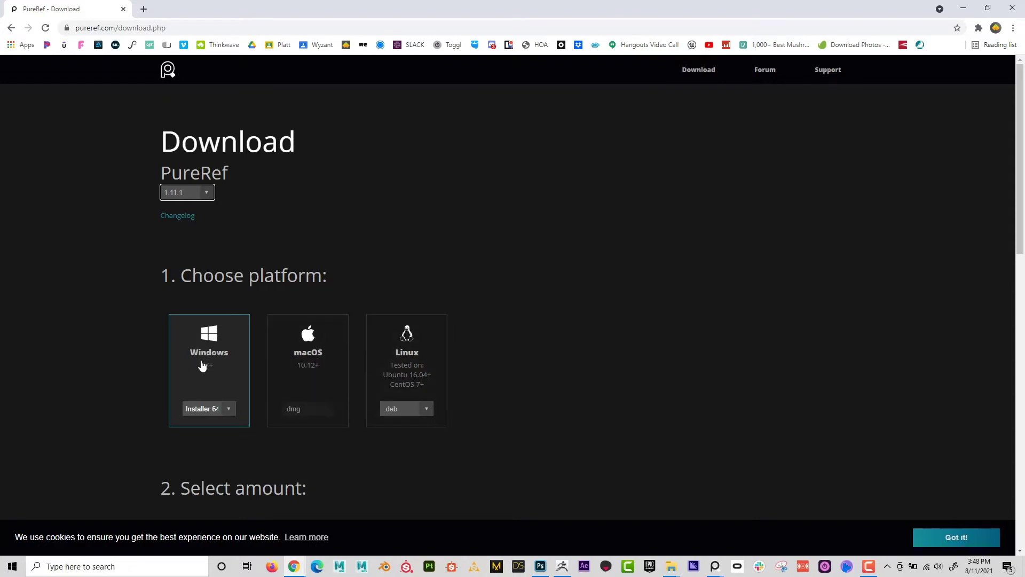
pyautogui.scroll(-7, 202, 365)
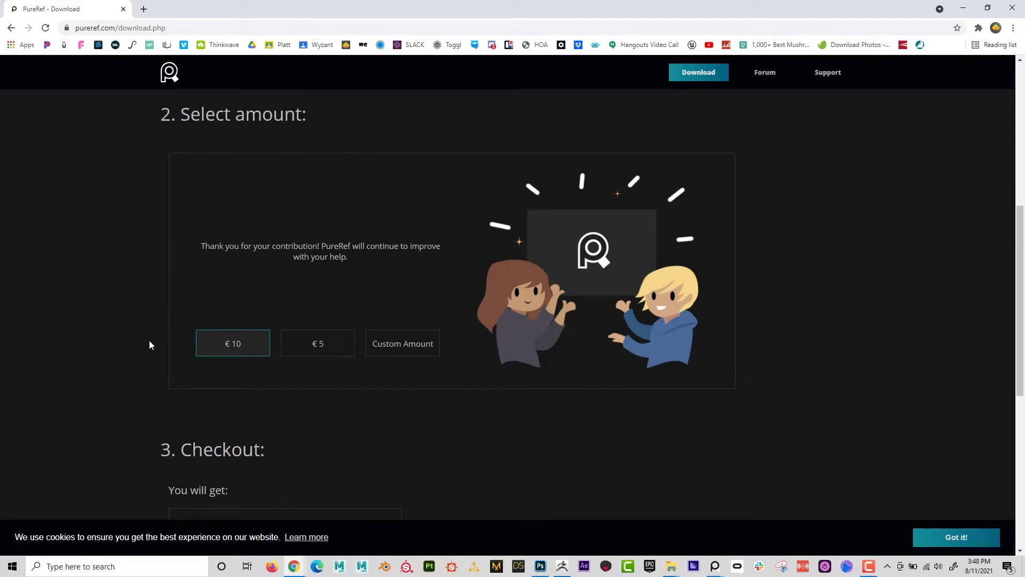
pyautogui.scroll(-5, 279, 348)
pyautogui.scroll(5, 299, 402)
pyautogui.scroll(-4, 312, 369)
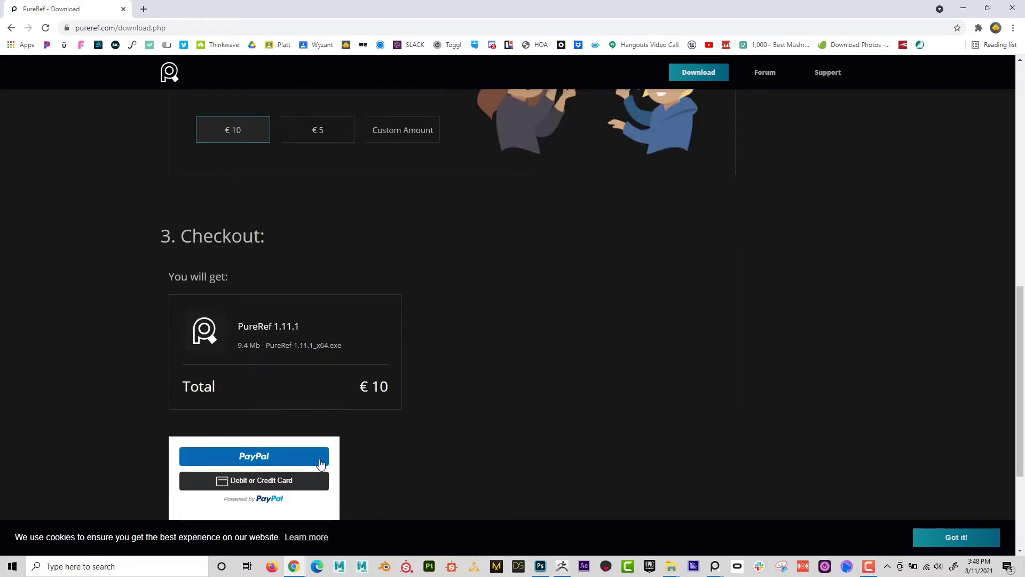
pyautogui.scroll(-1, 357, 460)
pyautogui.scroll(3, 356, 459)
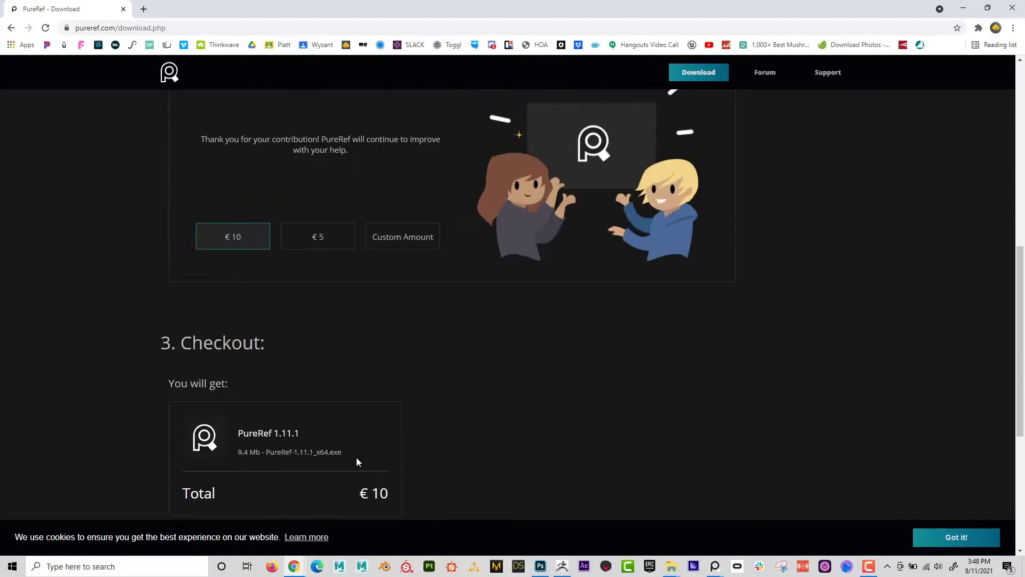
# Set the custom contribution amount for the PureRef download to 0 and bring up its checkout section
pyautogui.click(395, 242)
pyautogui.write('20')
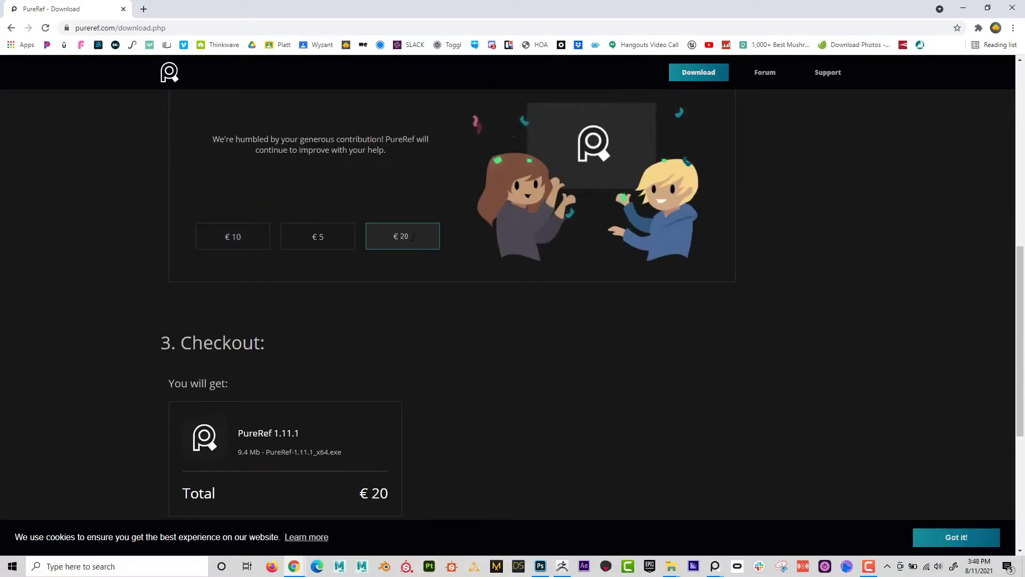
pyautogui.write('0')
pyautogui.scroll(-4, 407, 297)
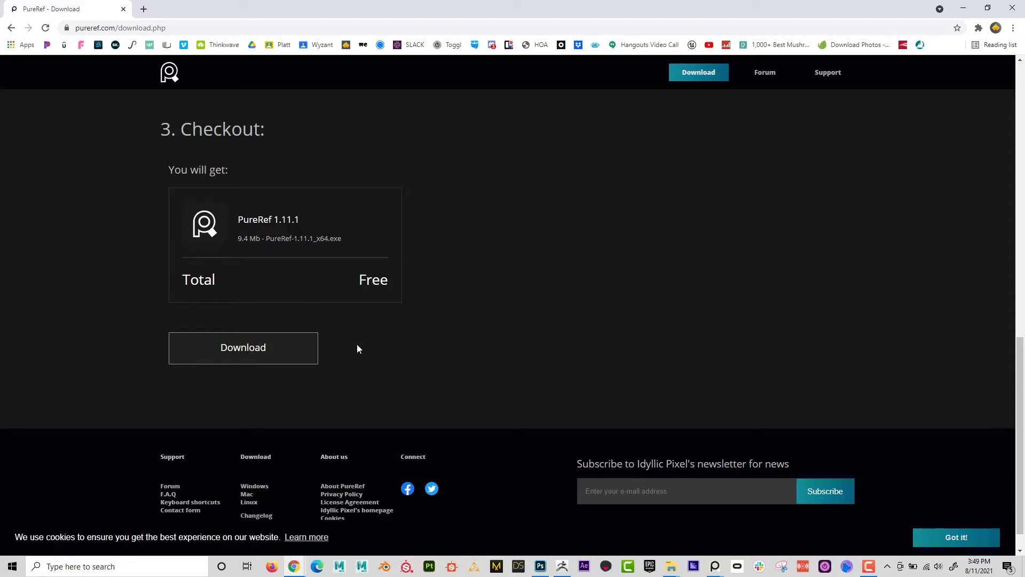
# Launch PureRef from the Windows search and minimise Chrome, ZBrush and the Trex folder window
pyautogui.click(106, 567)
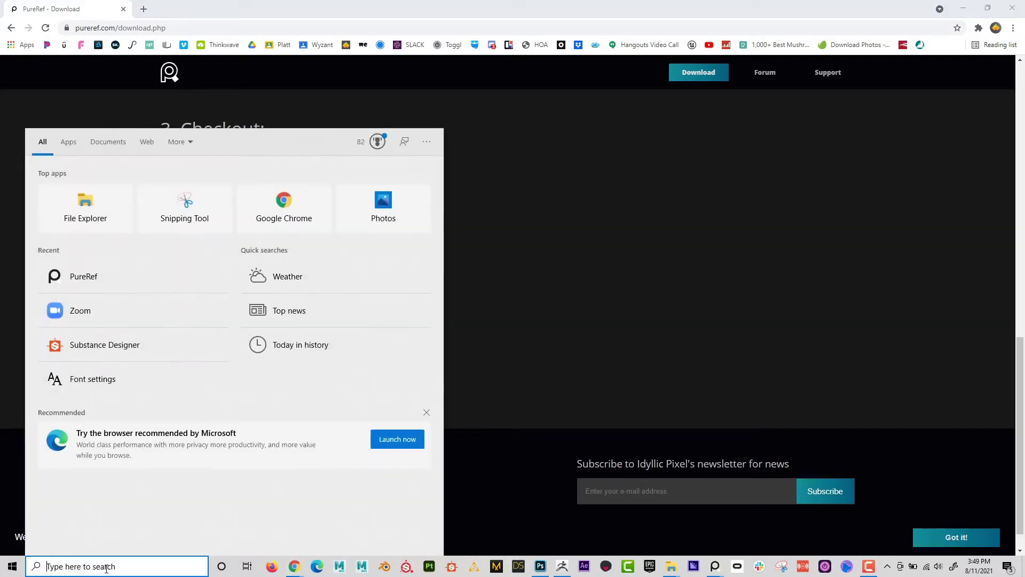
pyautogui.click(94, 284)
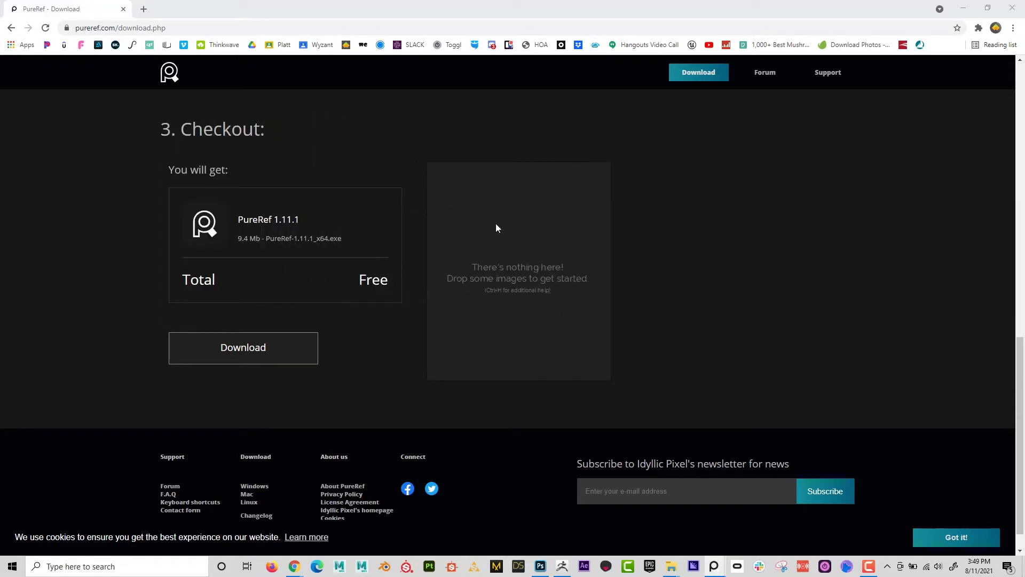
pyautogui.click(969, 10)
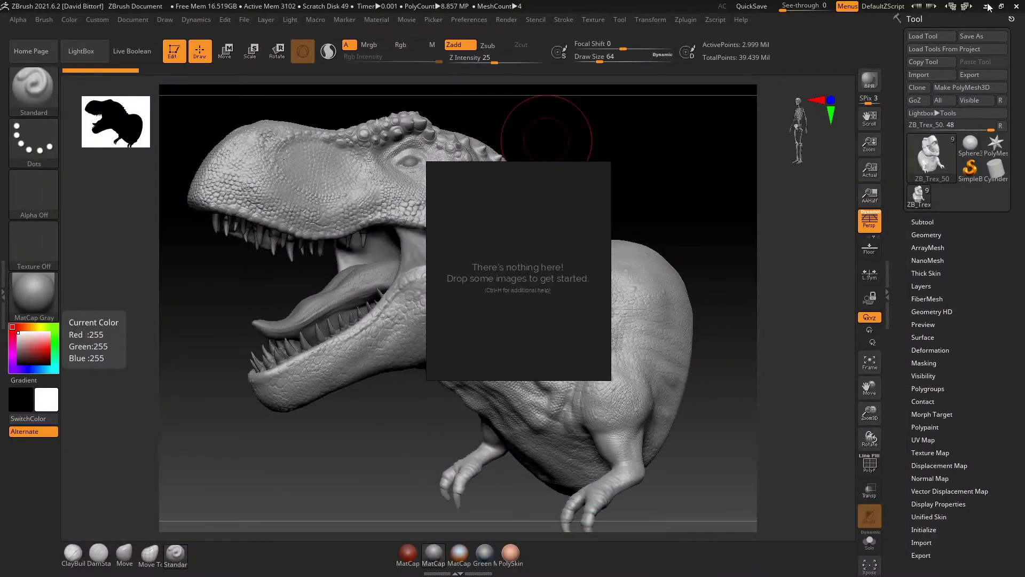
pyautogui.click(987, 7)
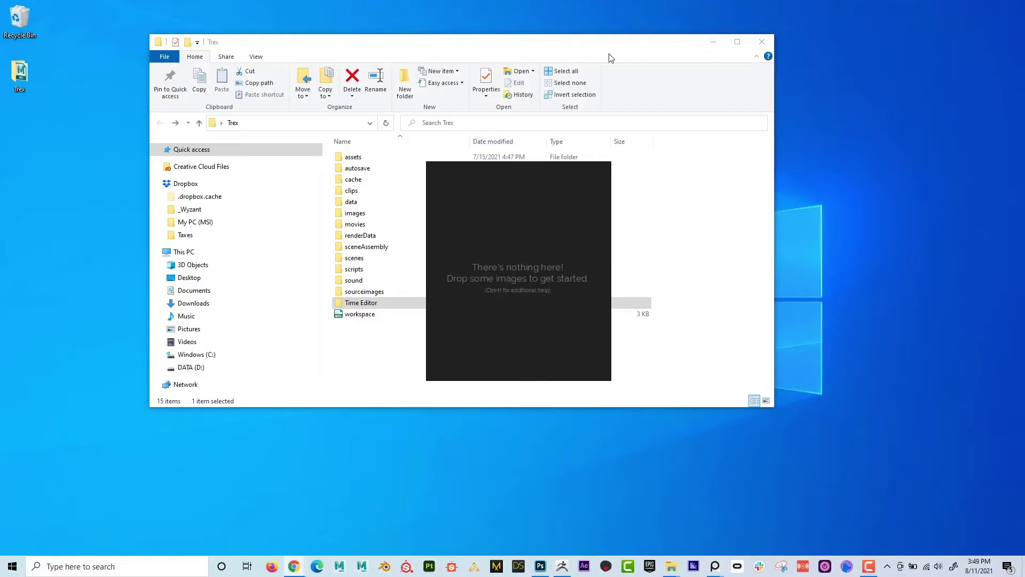
pyautogui.click(720, 40)
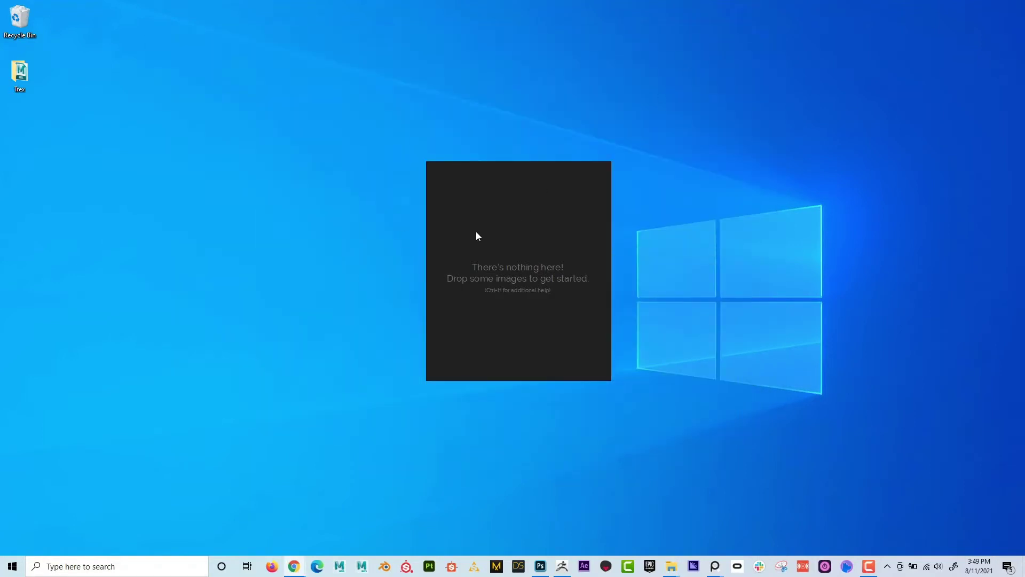
# Enlarge the empty PureRef window on all four sides and move it toward the upper right of the desktop
pyautogui.moveTo(428, 227); pyautogui.dragTo(146, 213)
pyautogui.moveTo(610, 224); pyautogui.dragTo(687, 219)
pyautogui.moveTo(590, 165); pyautogui.dragTo(587, 105)
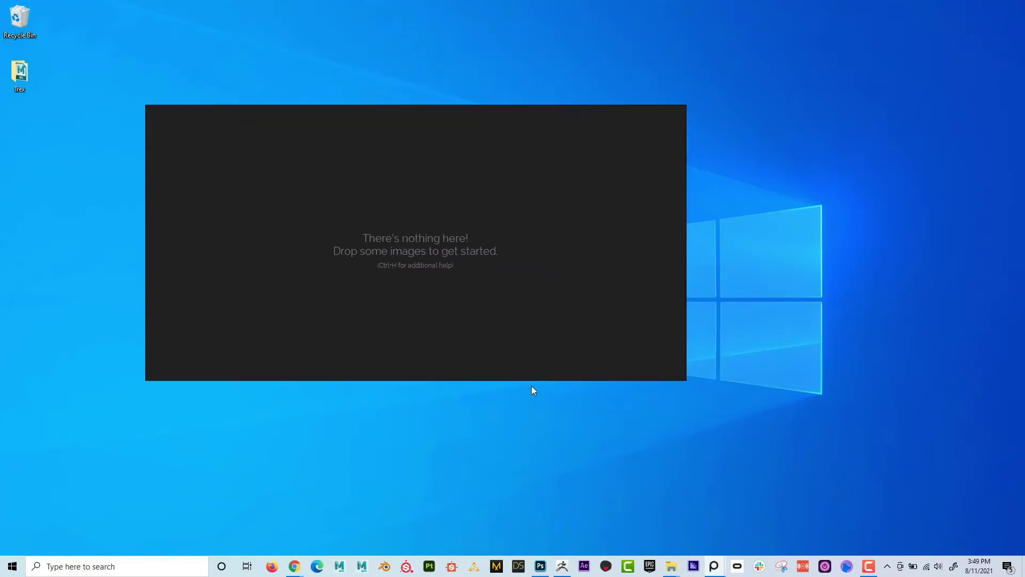
pyautogui.moveTo(532, 378); pyautogui.dragTo(531, 431)
pyautogui.moveTo(485, 227); pyautogui.dragTo(690, 195)
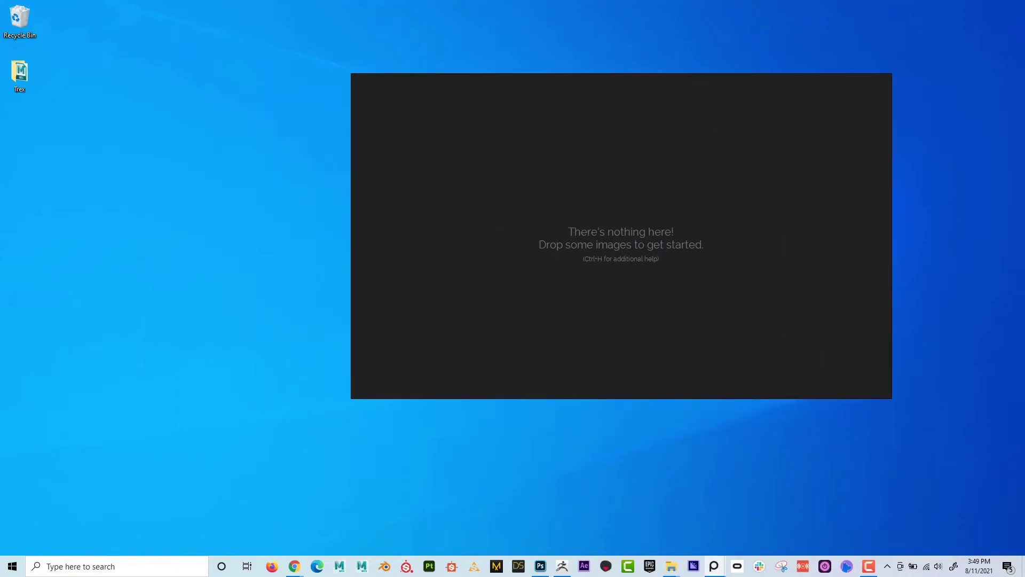
# Switch to the ArtStation Trex artwork page in Chrome and narrow the empty PureRef window to uncover the artwork images
pyautogui.hotkey('alt', 'Tab')
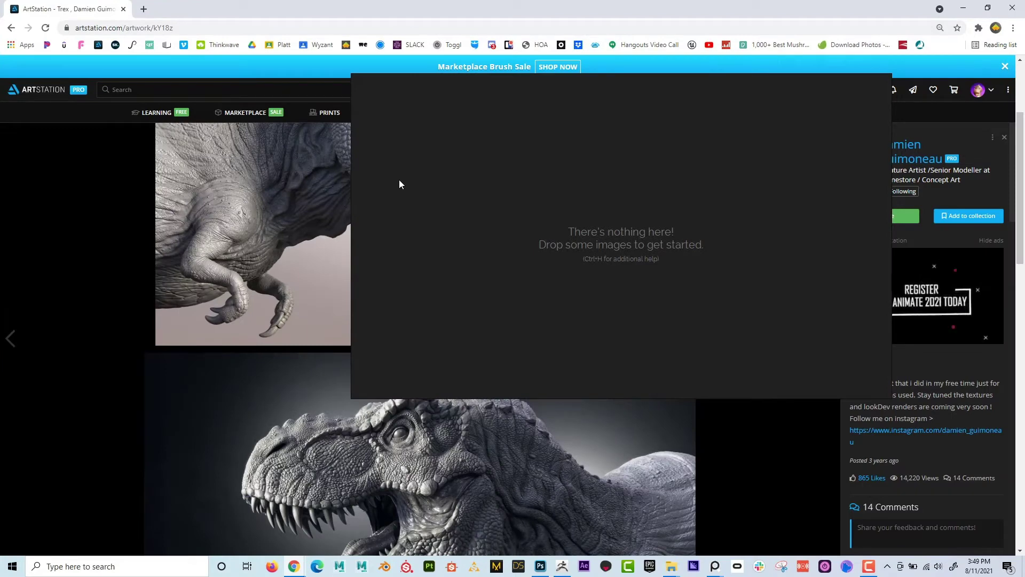
pyautogui.moveTo(399, 180); pyautogui.dragTo(648, 165)
pyautogui.scroll(-1, 811, 196)
pyautogui.scroll(-5, 812, 198)
pyautogui.press('Delete')
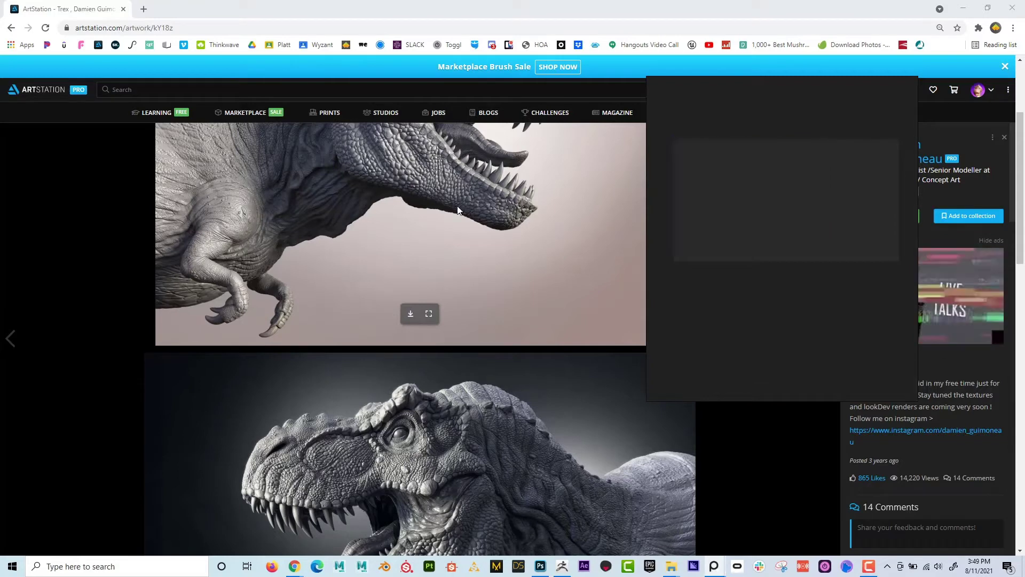
# Add the beige, dark and blue-background T-rex renders from ArtStation to the PureRef board and arrange them without overlap
pyautogui.moveTo(652, 220); pyautogui.dragTo(782, 188)
pyautogui.scroll(-4, 432, 379)
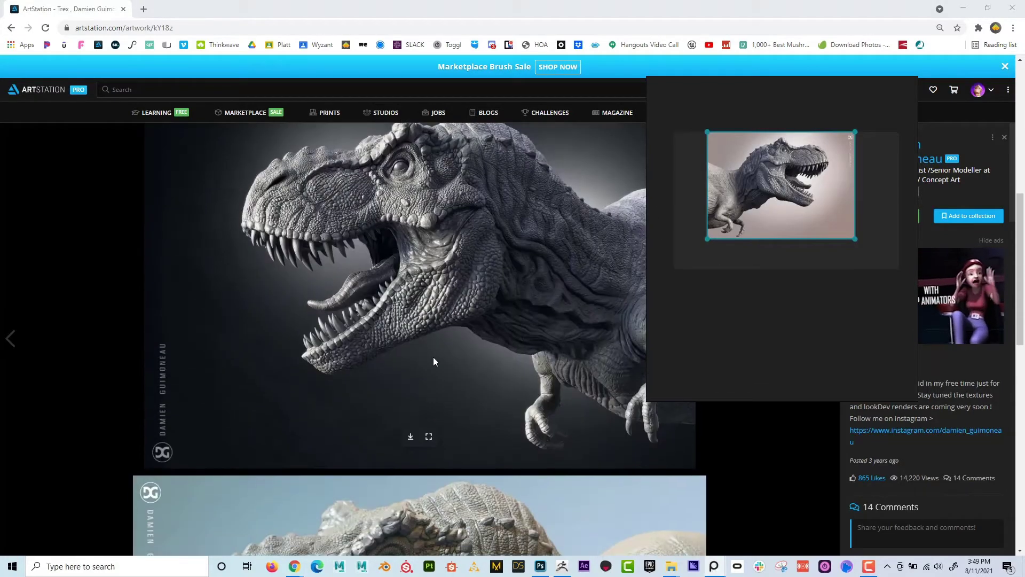
pyautogui.moveTo(361, 225); pyautogui.dragTo(815, 271)
pyautogui.scroll(-8, 532, 271)
pyautogui.scroll(1, 395, 243)
pyautogui.moveTo(395, 249); pyautogui.dragTo(865, 179)
pyautogui.scroll(-3, 854, 196)
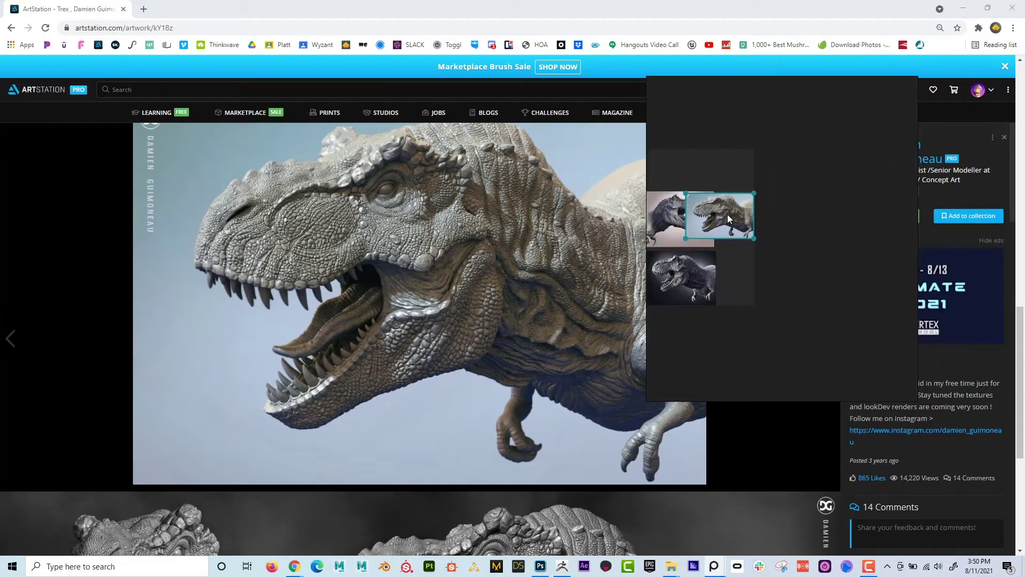
pyautogui.moveTo(728, 216); pyautogui.dragTo(765, 214)
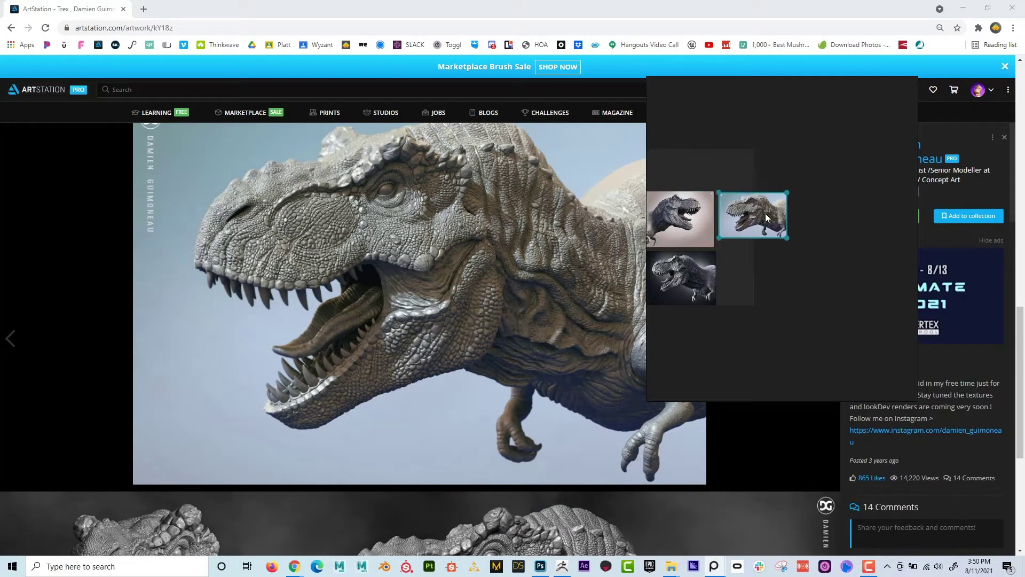
# Search Google Images for "trex" in a new browser tab
pyautogui.click(145, 9)
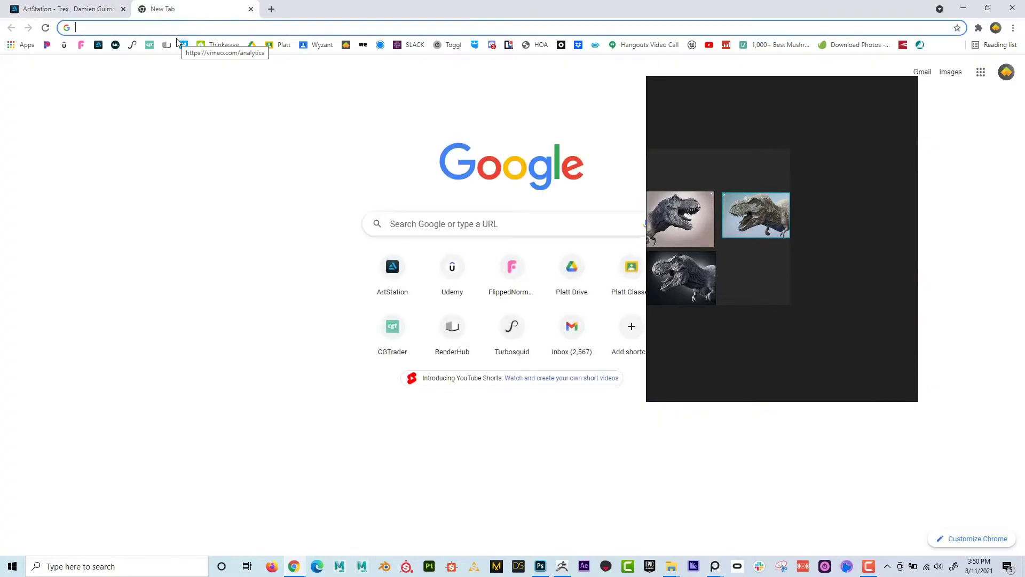
pyautogui.write('trex')
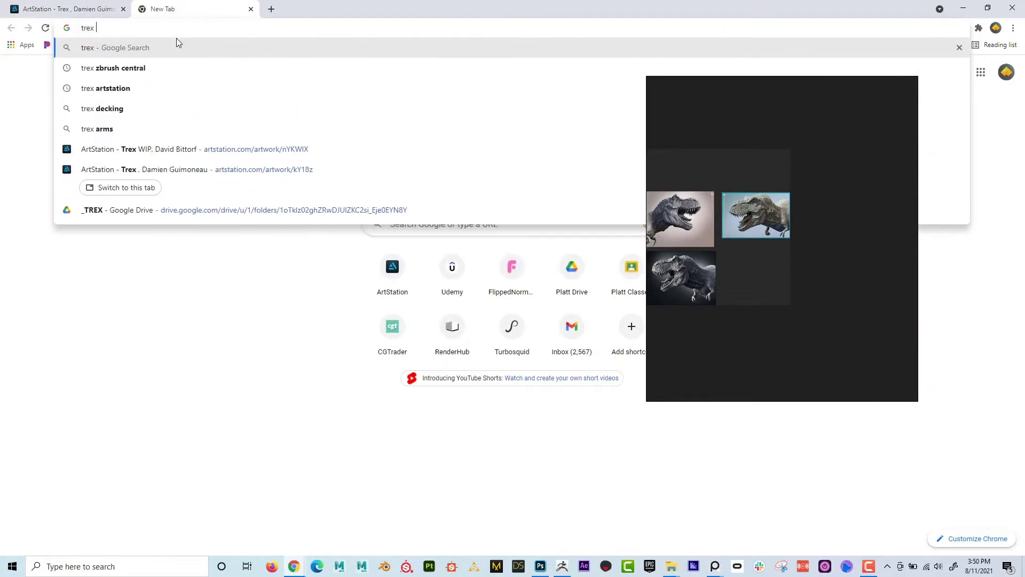
pyautogui.press('Return')
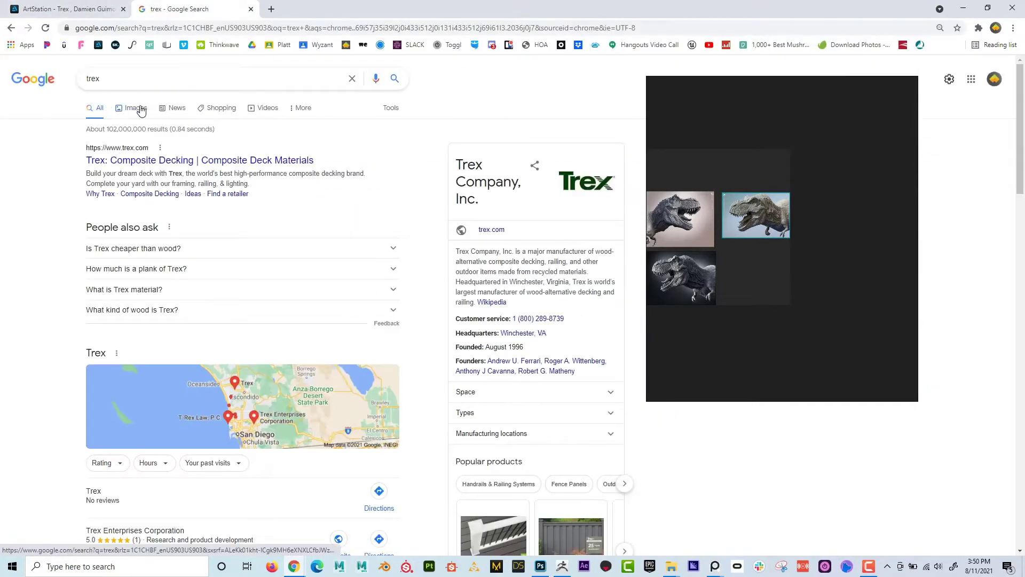
pyautogui.click(136, 109)
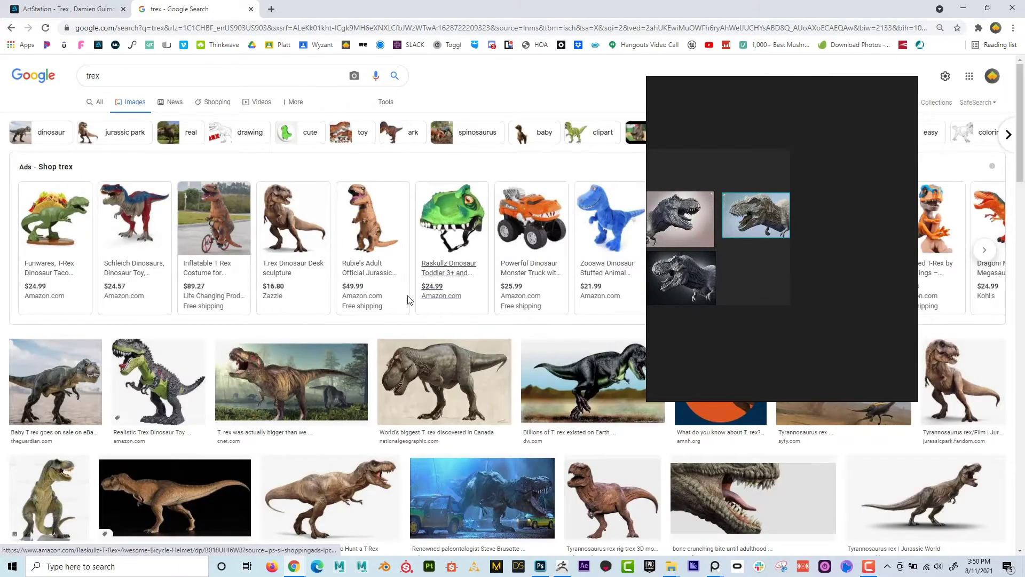
pyautogui.scroll(-3, 332, 335)
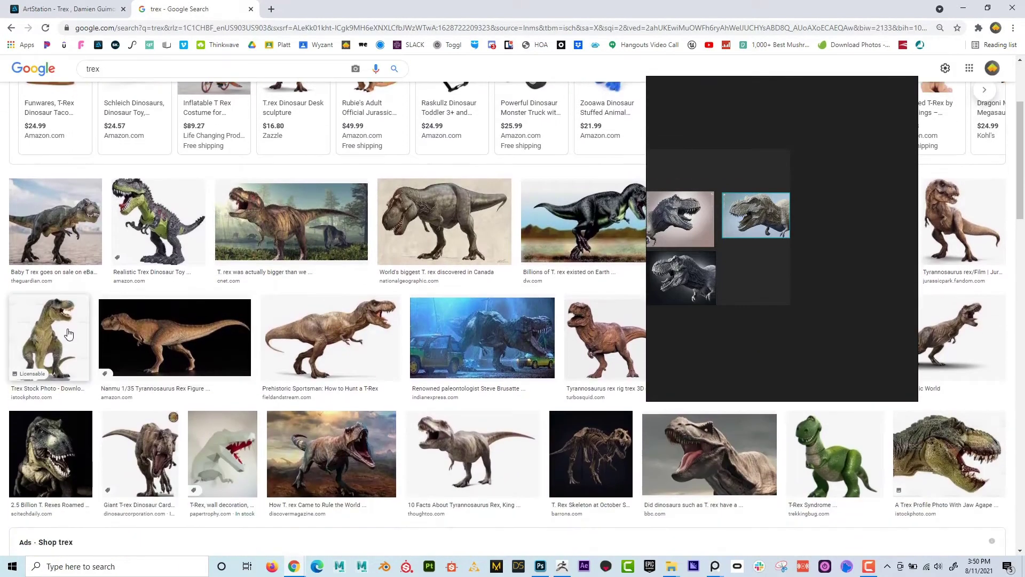
# Add the iStock standing T-rex photo and The Guardian's walking T-rex image to the PureRef board, keeping its window clear of the results
pyautogui.click(68, 334)
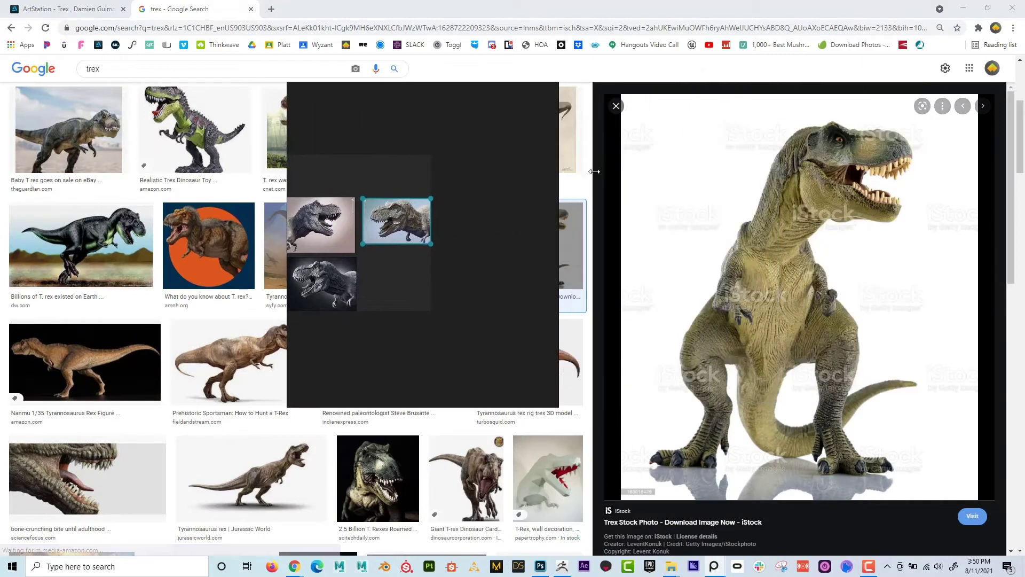
pyautogui.moveTo(668, 183); pyautogui.dragTo(497, 241)
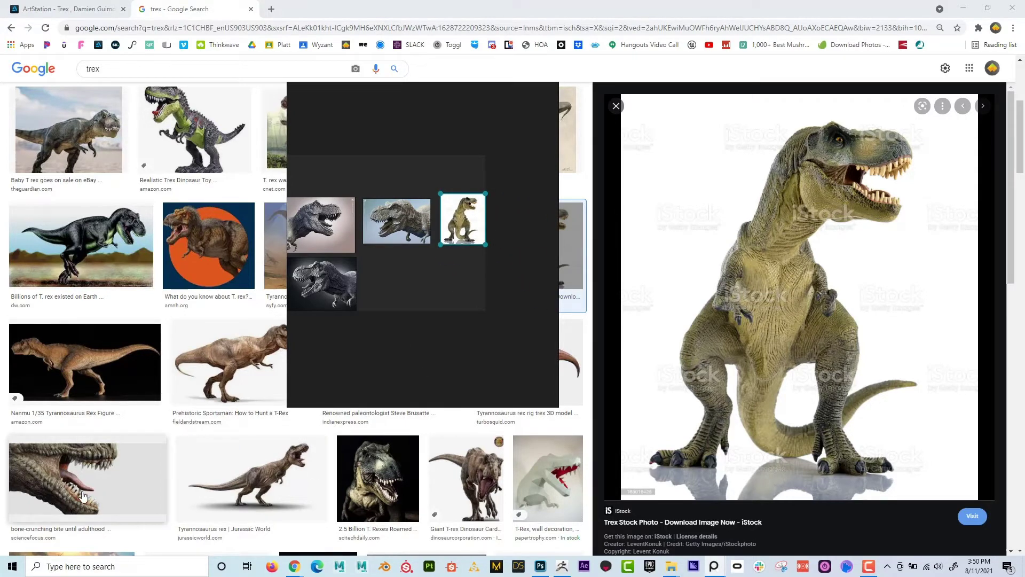
pyautogui.click(92, 147)
pyautogui.moveTo(812, 271); pyautogui.dragTo(428, 300)
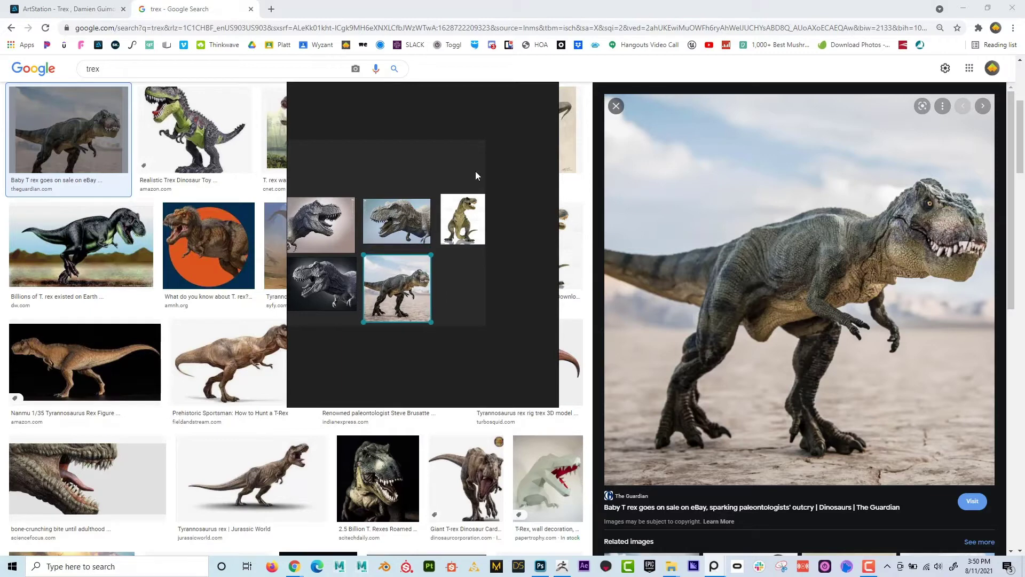
pyautogui.moveTo(508, 143); pyautogui.dragTo(842, 130)
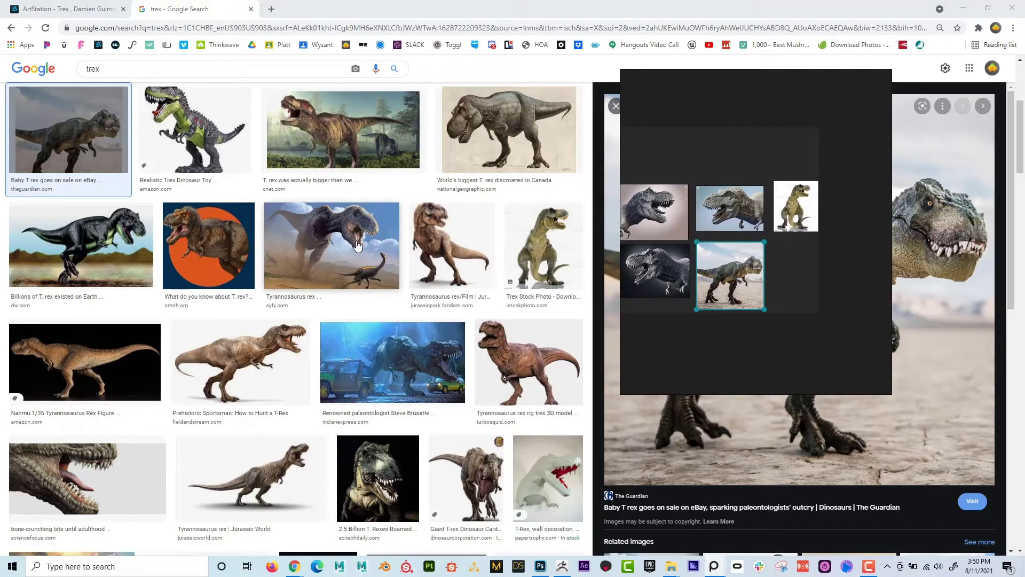
# Add The Indian Express's blue Jurassic Park T-rex still to the PureRef board above the other references, keeping the board clear of the image preview
pyautogui.click(438, 350)
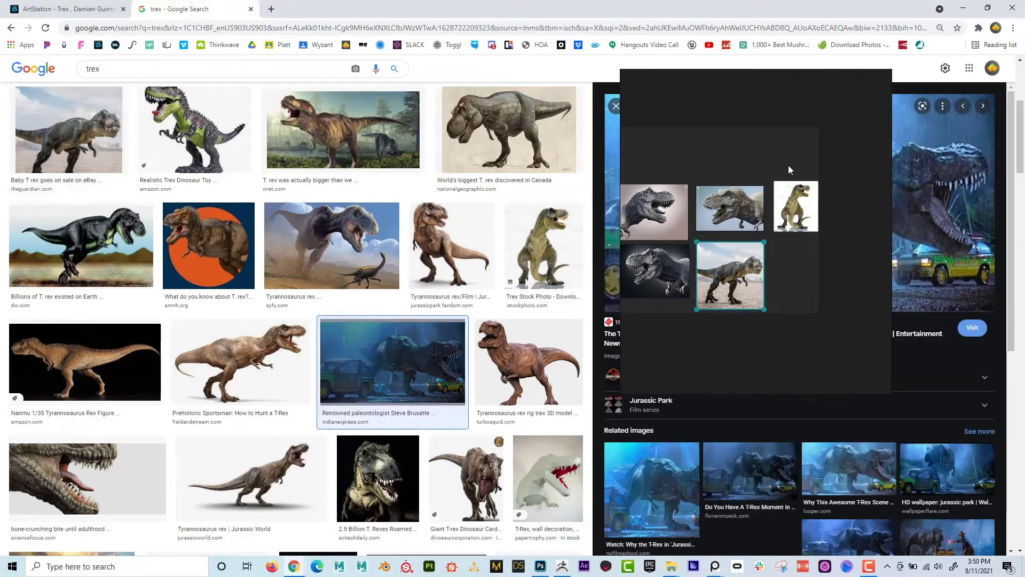
pyautogui.moveTo(776, 156); pyautogui.dragTo(434, 155)
pyautogui.moveTo(895, 177); pyautogui.dragTo(528, 126)
pyautogui.moveTo(481, 153); pyautogui.dragTo(460, 171)
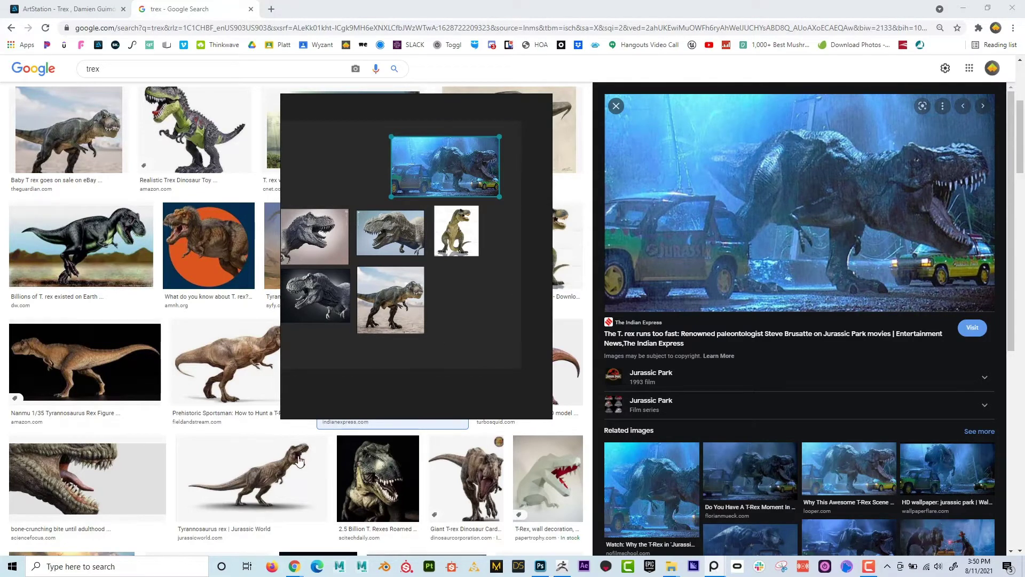
# Add the Jurassic World walking T-rex image to the PureRef board beside the Jurassic Park still
pyautogui.click(277, 473)
pyautogui.moveTo(753, 166); pyautogui.dragTo(353, 176)
pyautogui.scroll(2, 352, 176)
pyautogui.scroll(-3, 455, 228)
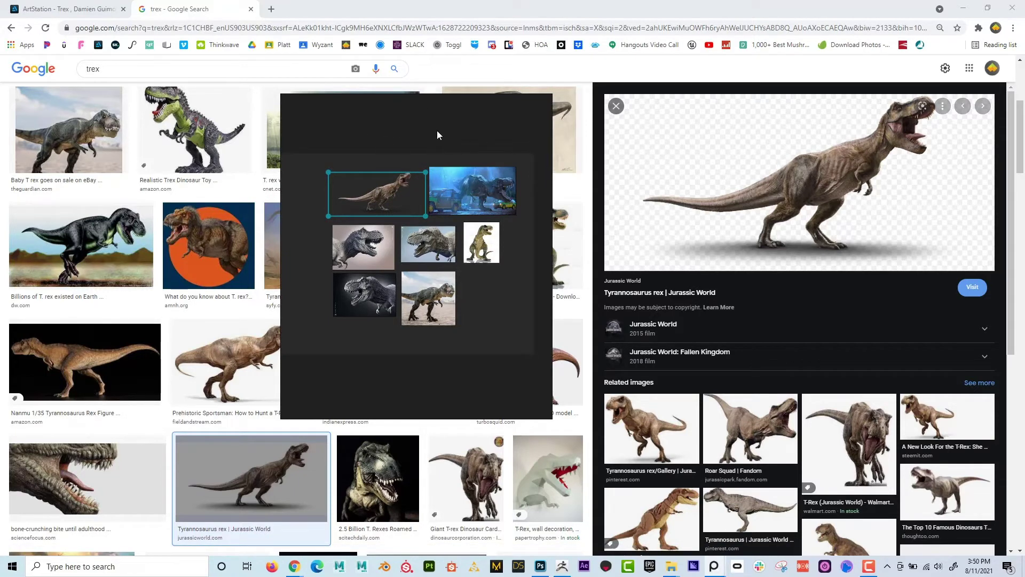
# Shift the PureRef window farther from the image preview and check its Always On Top mode setting
pyautogui.moveTo(409, 142); pyautogui.dragTo(326, 145)
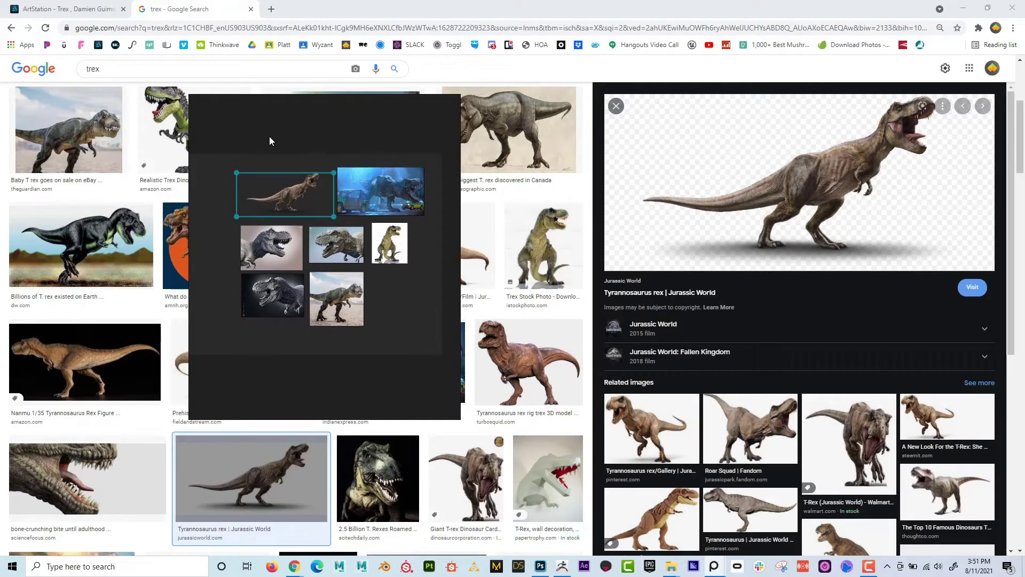
pyautogui.rightClick(320, 126)
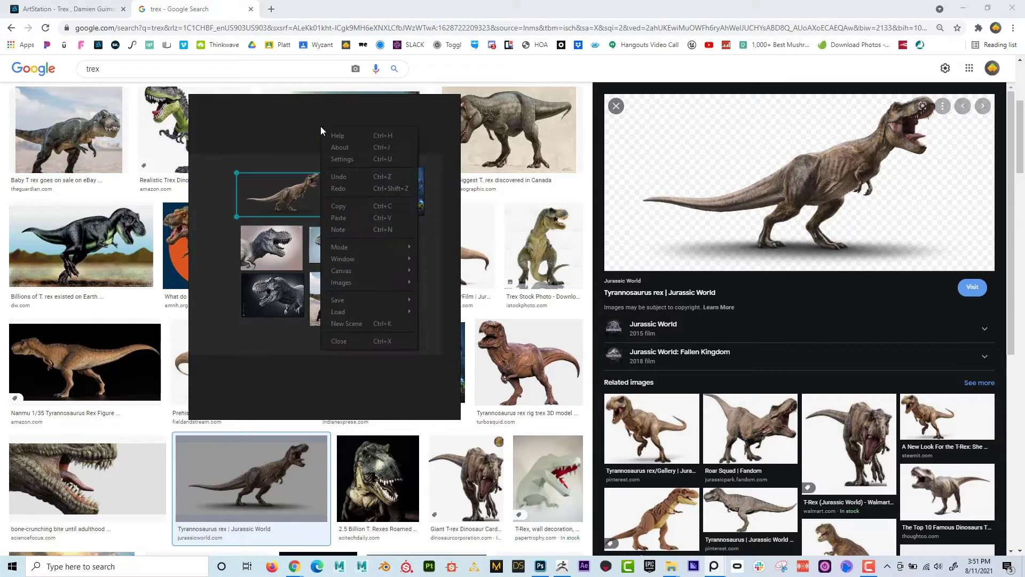
pyautogui.moveTo(349, 246)
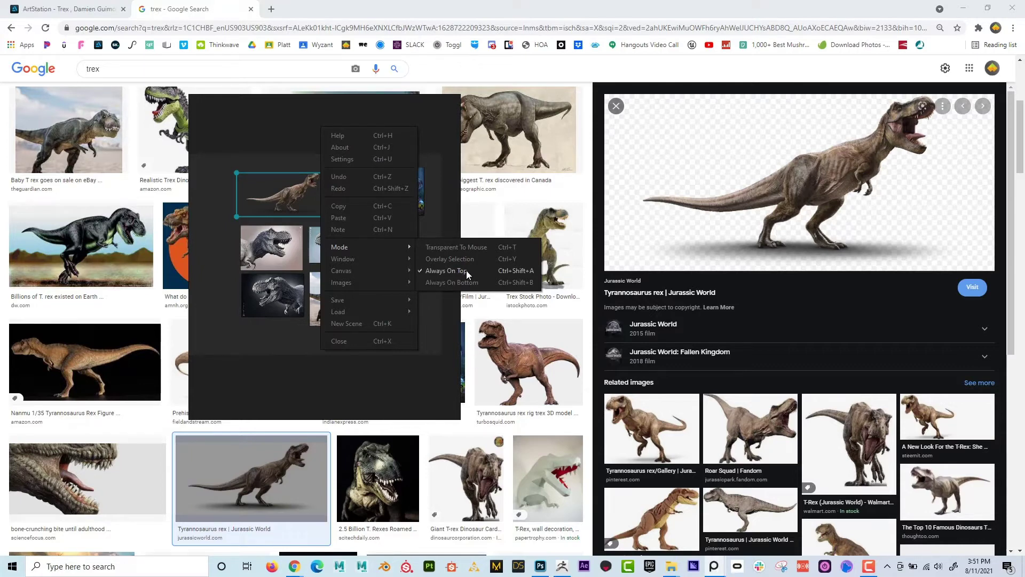
# Switch to ZBrush and move the floating PureRef board beside the T-rex head, uncovering the sculpt
pyautogui.moveTo(562, 566)
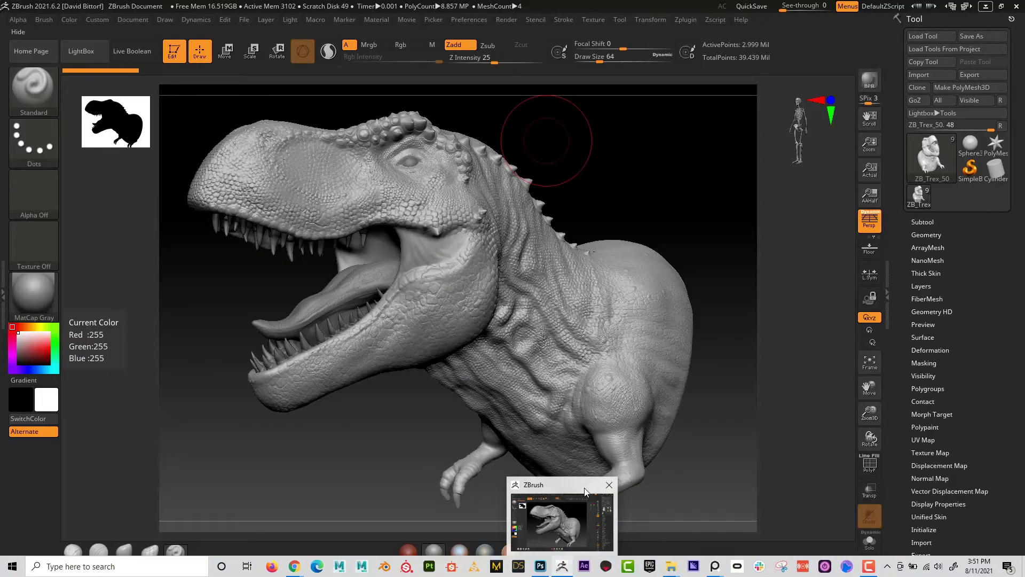
pyautogui.click(585, 490)
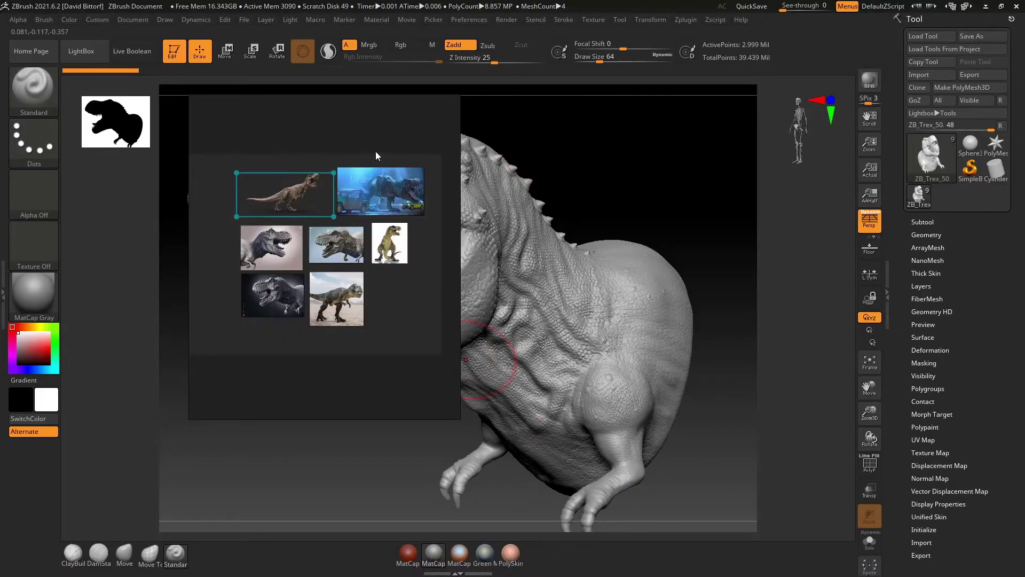
pyautogui.click(390, 126)
pyautogui.moveTo(390, 126); pyautogui.dragTo(877, 71)
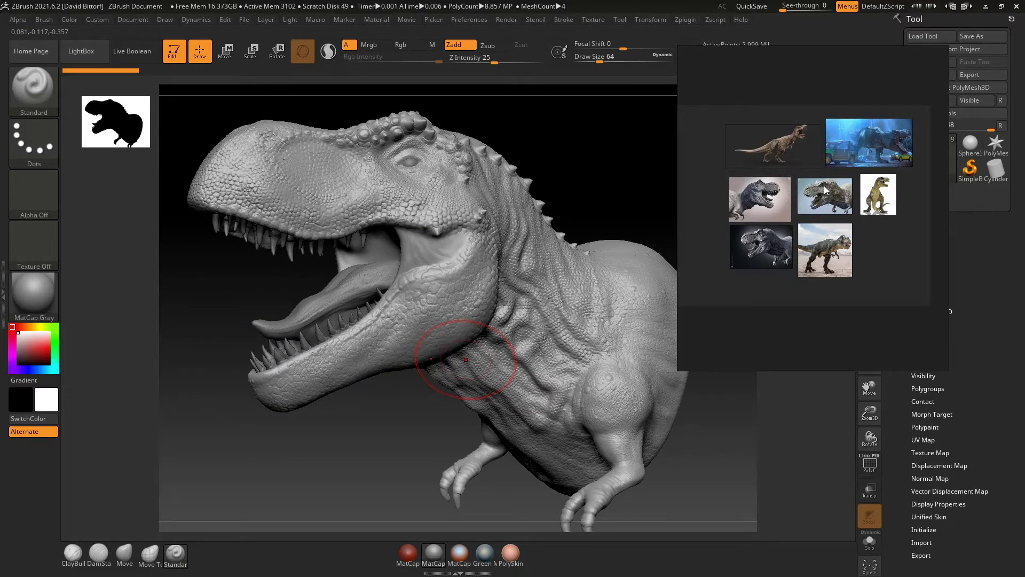
# Examine the eye and skin detail of the blue-background T-rex render and the dark render up close
pyautogui.scroll(10, 825, 184)
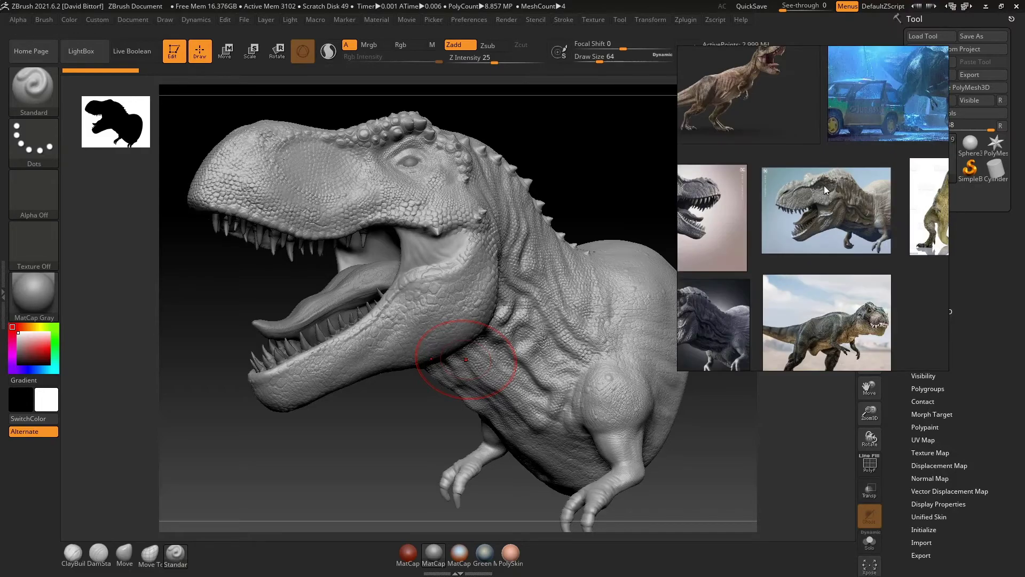
pyautogui.scroll(2, 824, 185)
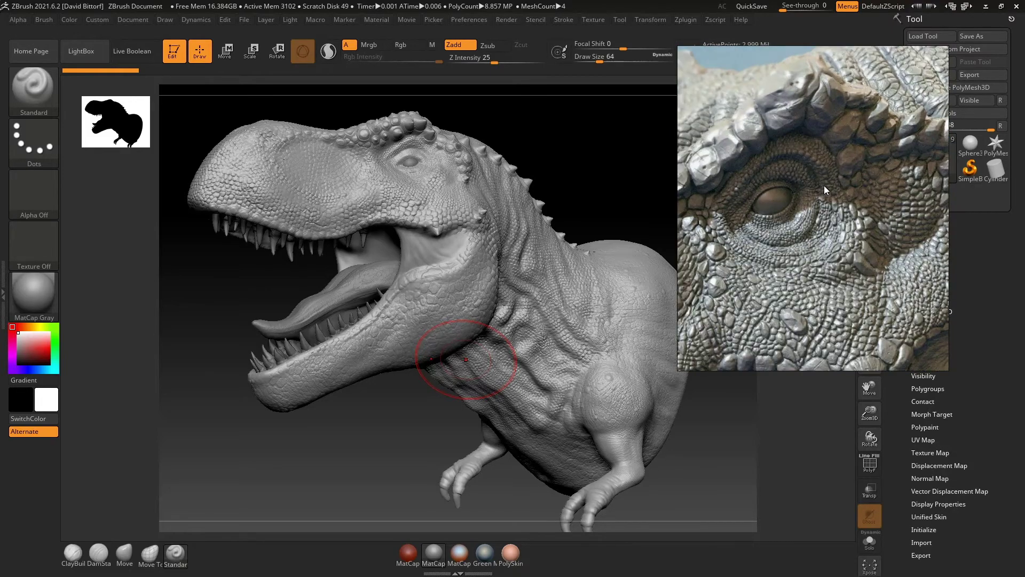
pyautogui.scroll(-12, 825, 187)
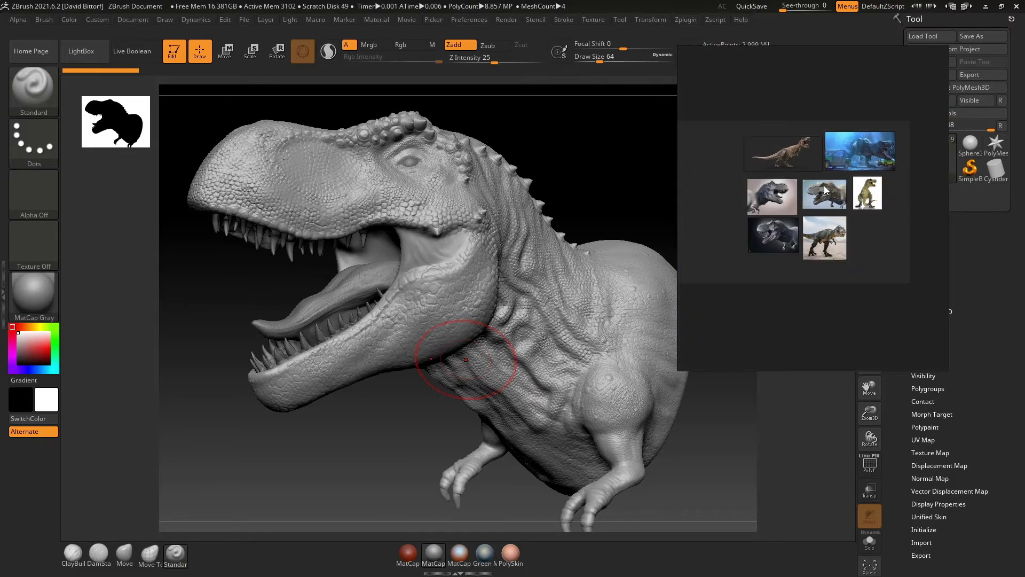
pyautogui.scroll(10, 769, 240)
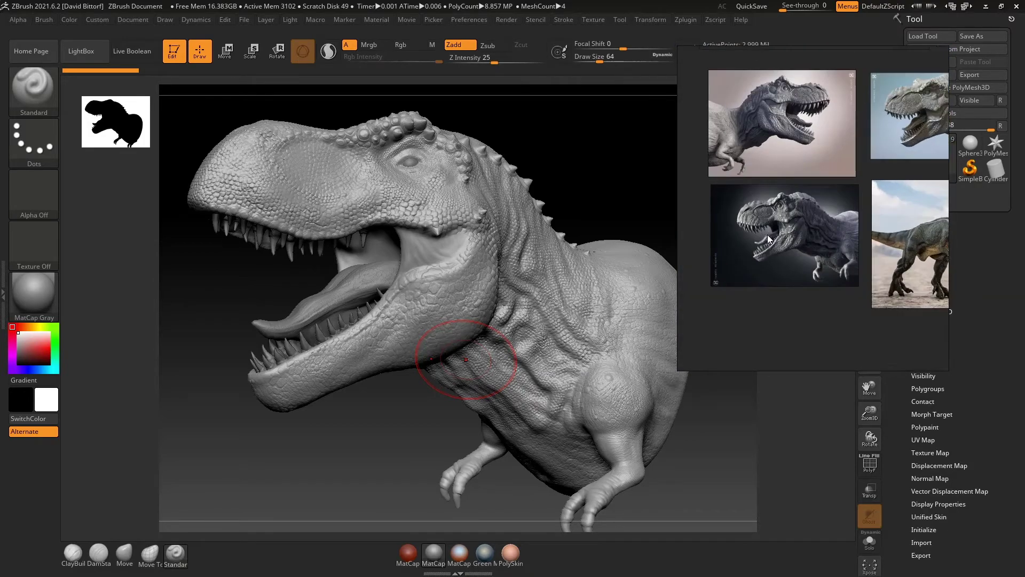
pyautogui.scroll(-10, 767, 235)
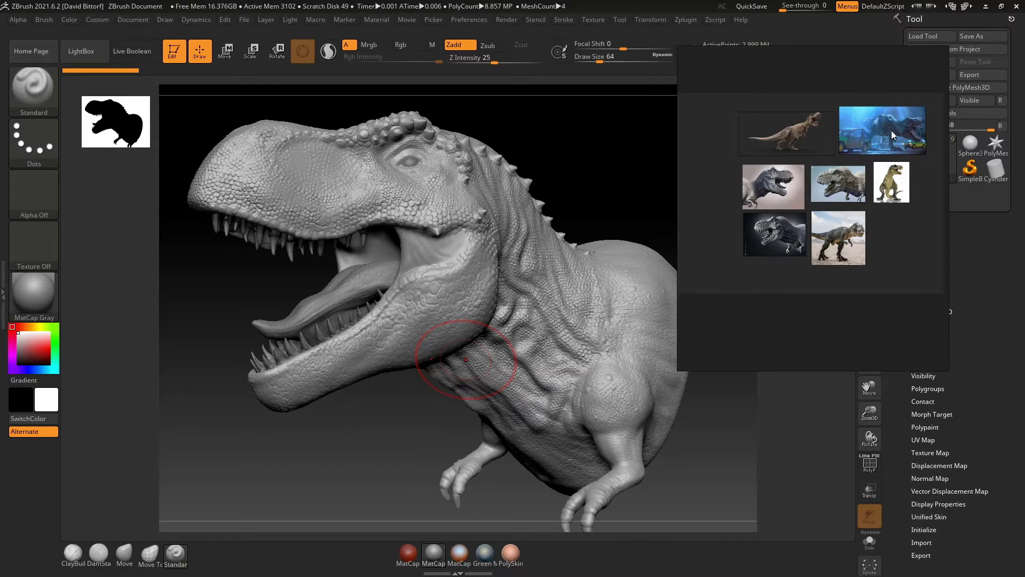
# Focus on the Jurassic Park, iStock, blue-background and Jurassic World references one at a time, and return to the board overview
pyautogui.doubleClick(891, 130)
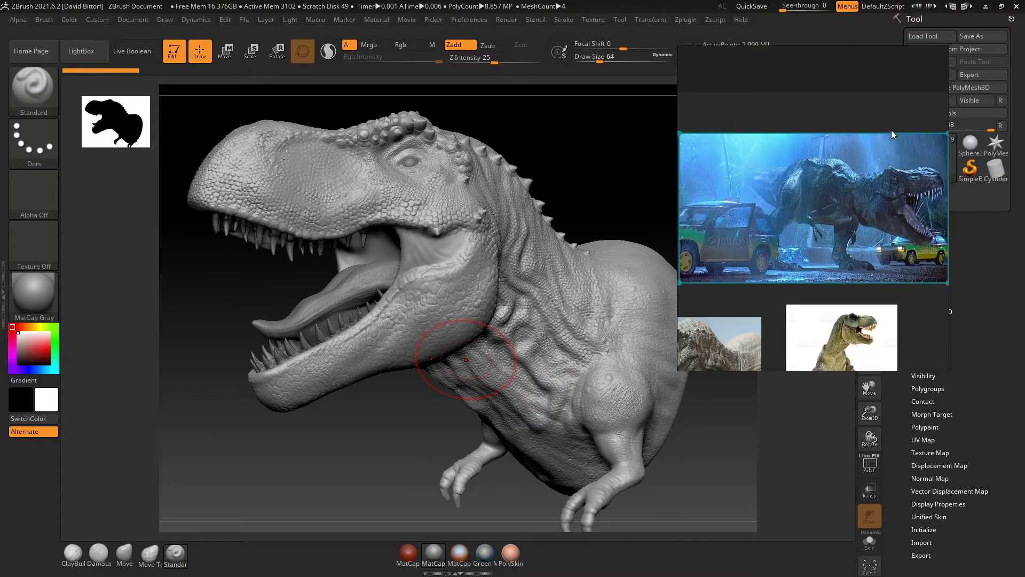
pyautogui.doubleClick(853, 346)
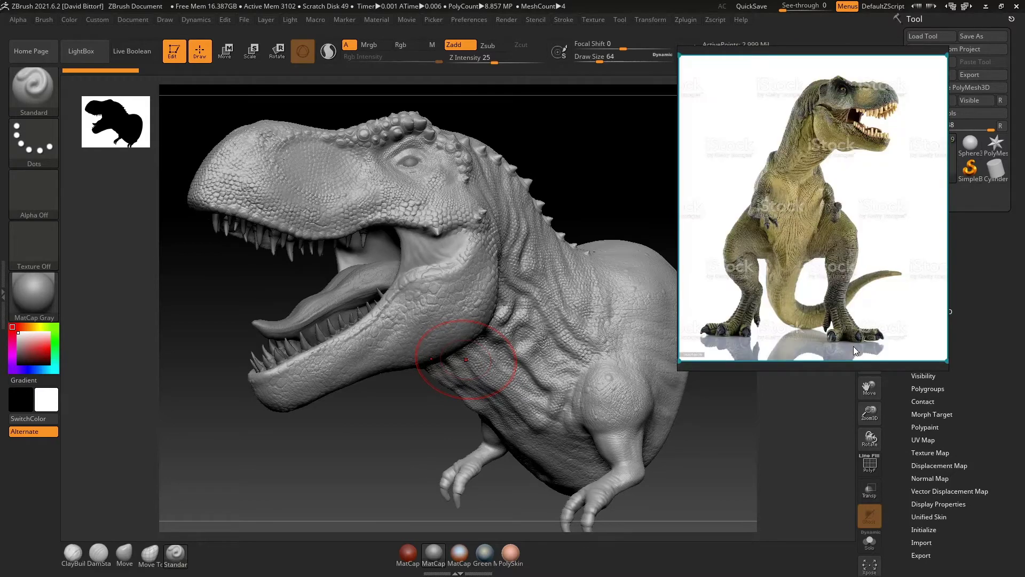
pyautogui.doubleClick(817, 254)
pyautogui.doubleClick(717, 216)
pyautogui.doubleClick(792, 228)
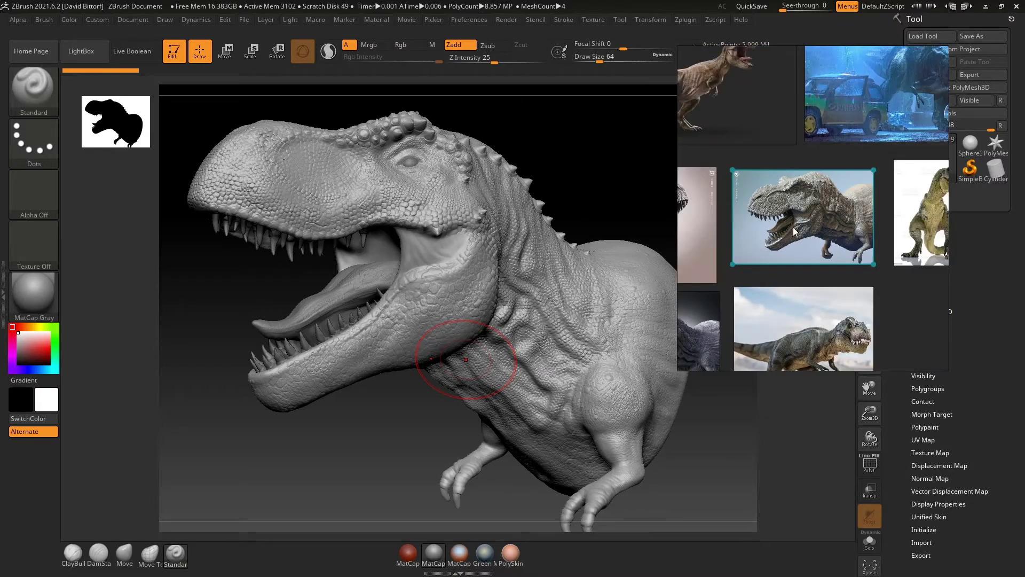
pyautogui.doubleClick(769, 133)
pyautogui.scroll(2, 896, 152)
pyautogui.scroll(3, 895, 156)
pyautogui.scroll(-6, 896, 156)
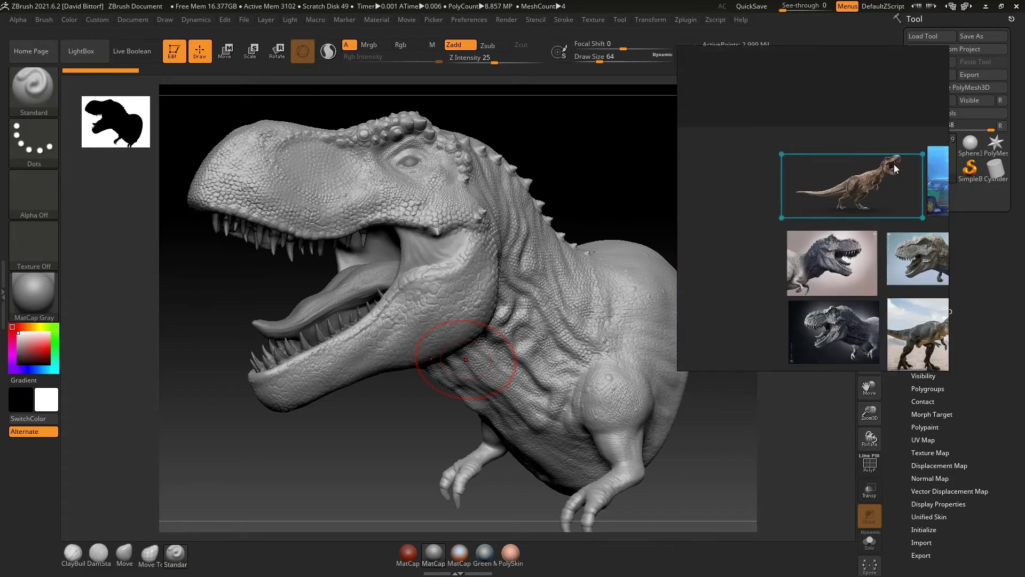
pyautogui.moveTo(893, 166); pyautogui.dragTo(799, 120)
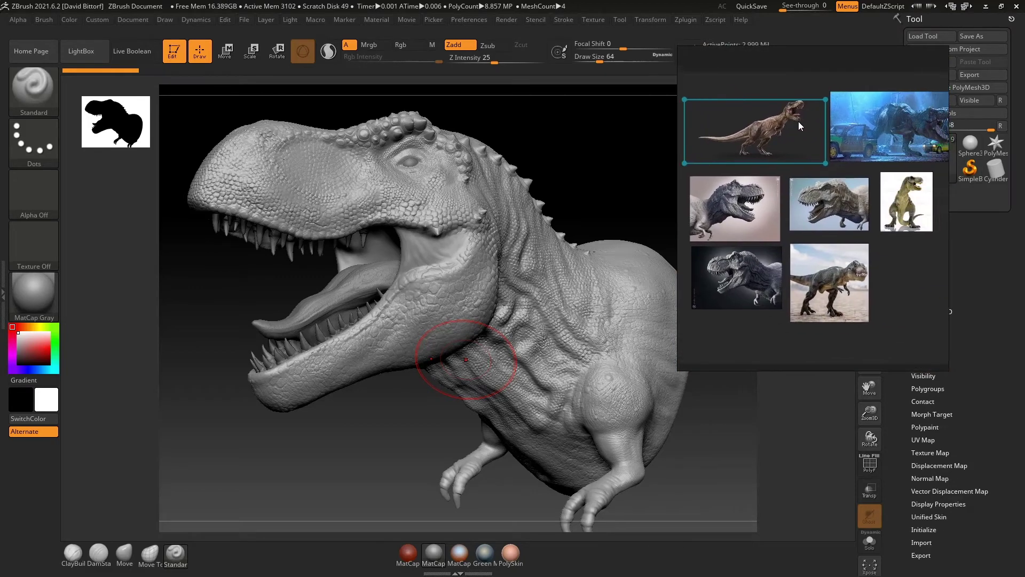
# Focus the blue-background render, rotate the ZBrush T-rex to face the opposite direction, and shift the PureRef board farther from the model
pyautogui.doubleClick(842, 212)
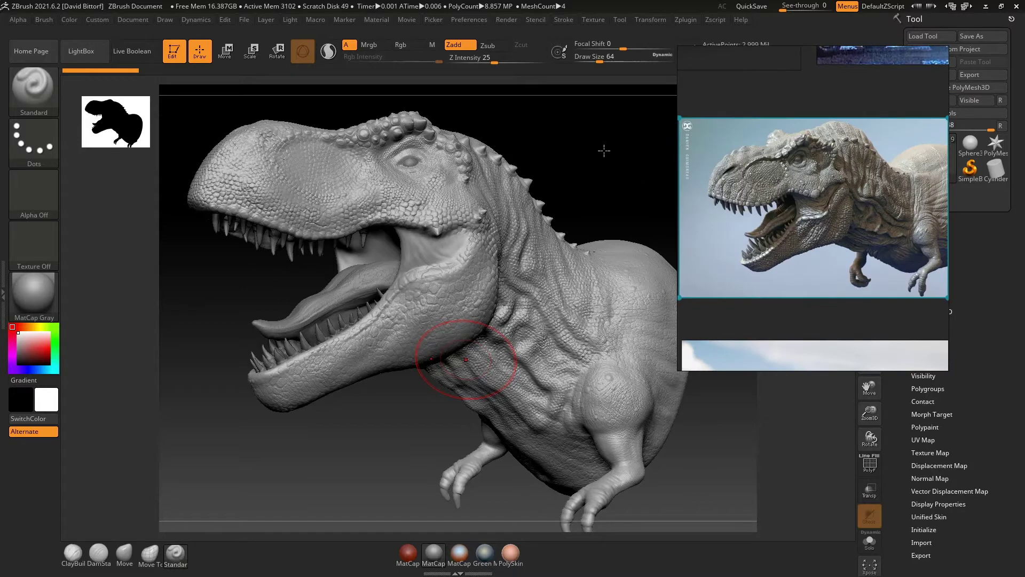
pyautogui.moveTo(606, 151); pyautogui.dragTo(291, 153)
pyautogui.moveTo(812, 95); pyautogui.dragTo(869, 78)
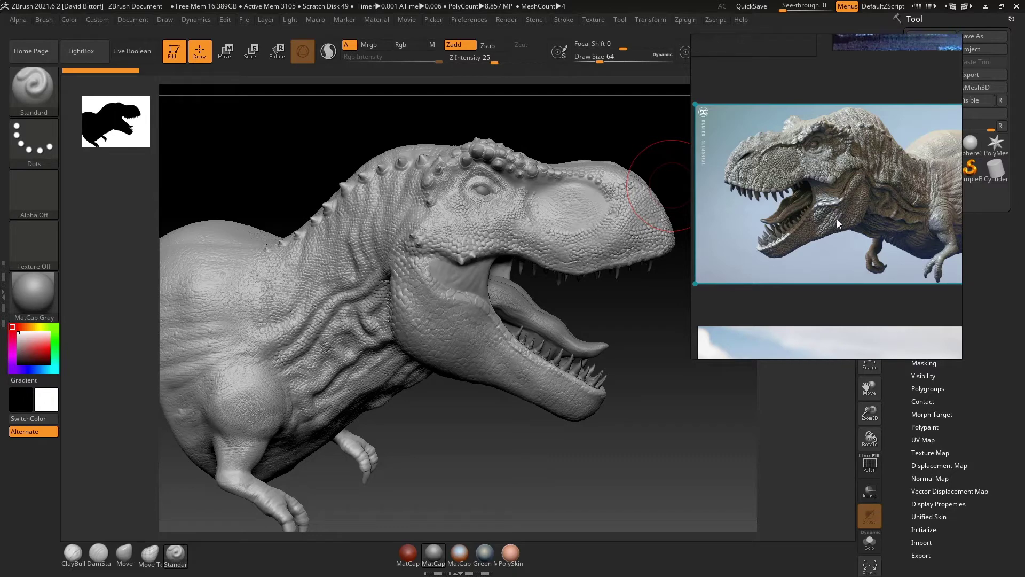
# Flip the blue-background T-rex render horizontally to match the sculpt's facing direction, toggling it between mirrored and original orientation
pyautogui.hotkey('alt', 'shift', 'h')
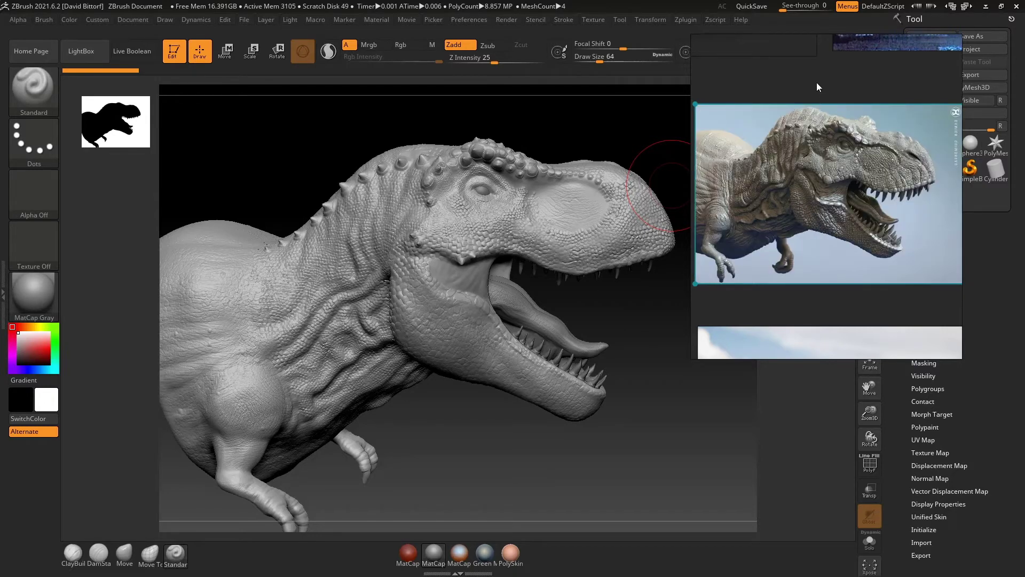
pyautogui.scroll(-2, 816, 82)
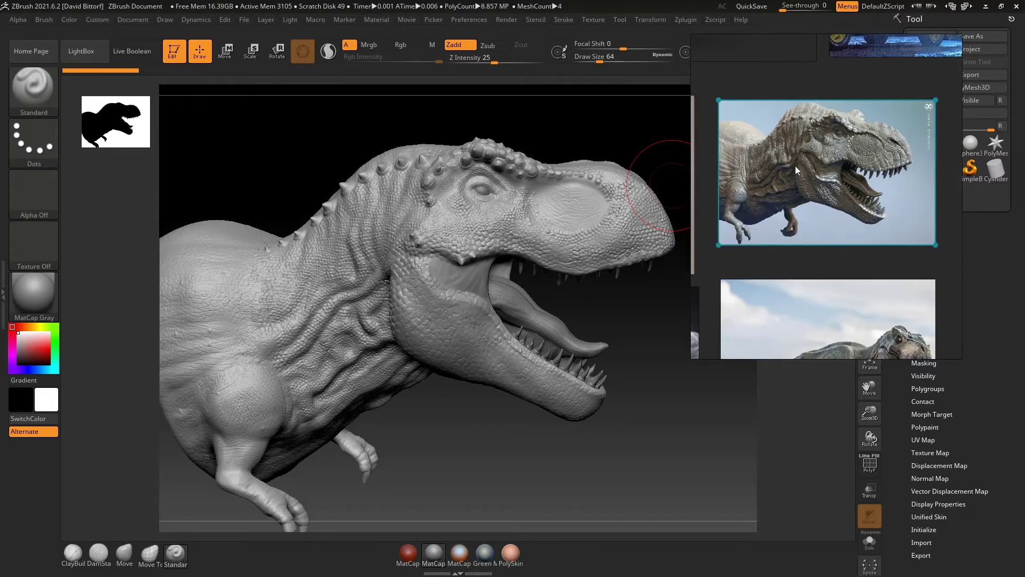
pyautogui.hotkey('alt', 'shift', 'h')
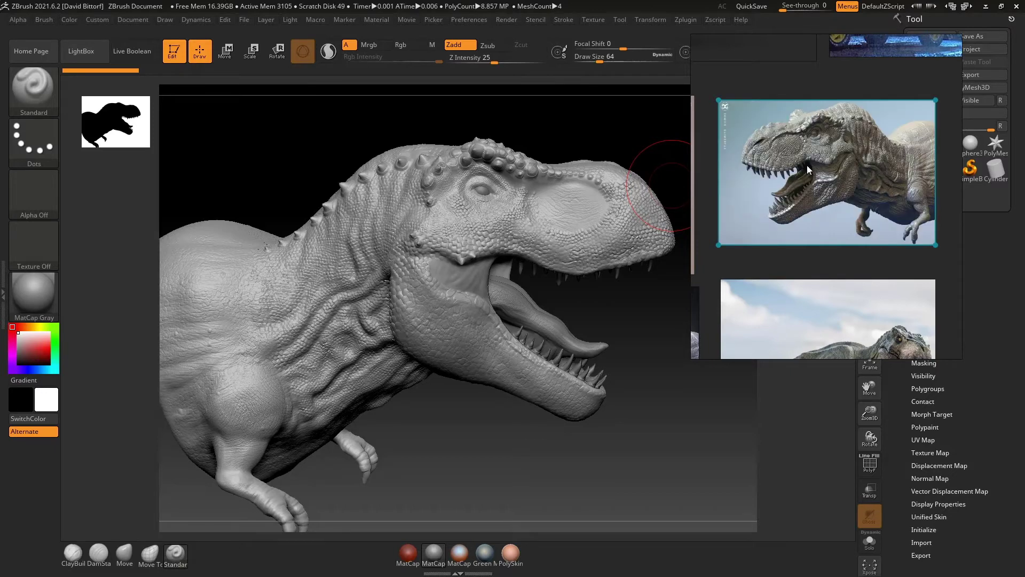
pyautogui.hotkey('alt', 'shift', 'h')
pyautogui.hotkey('alt', 'shift', 'h')
pyautogui.hotkey('alt', 'shift', 'h')
pyautogui.hotkey('alt', 'shift', 'h')
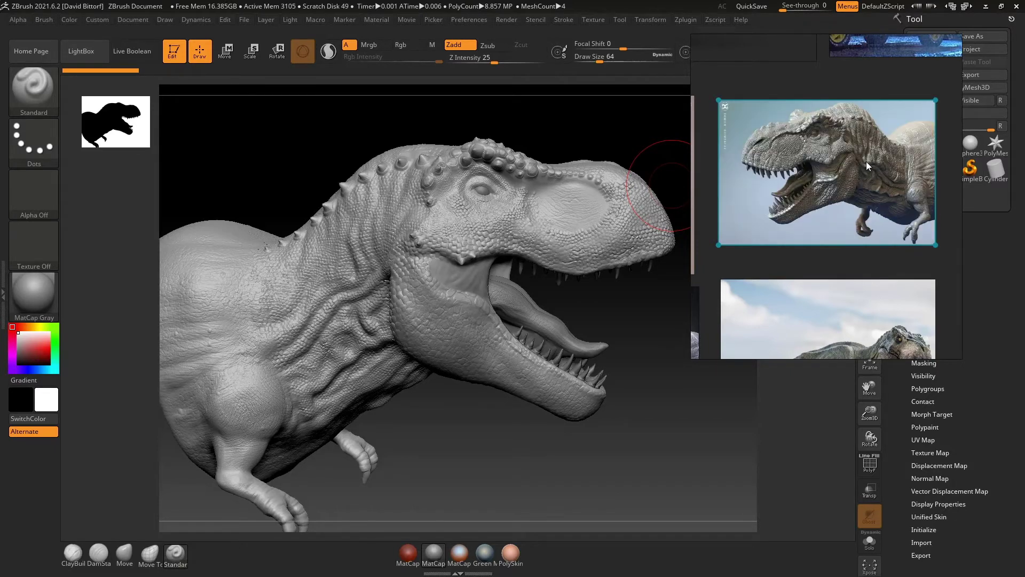
pyautogui.hotkey('alt', 'shift', 'h')
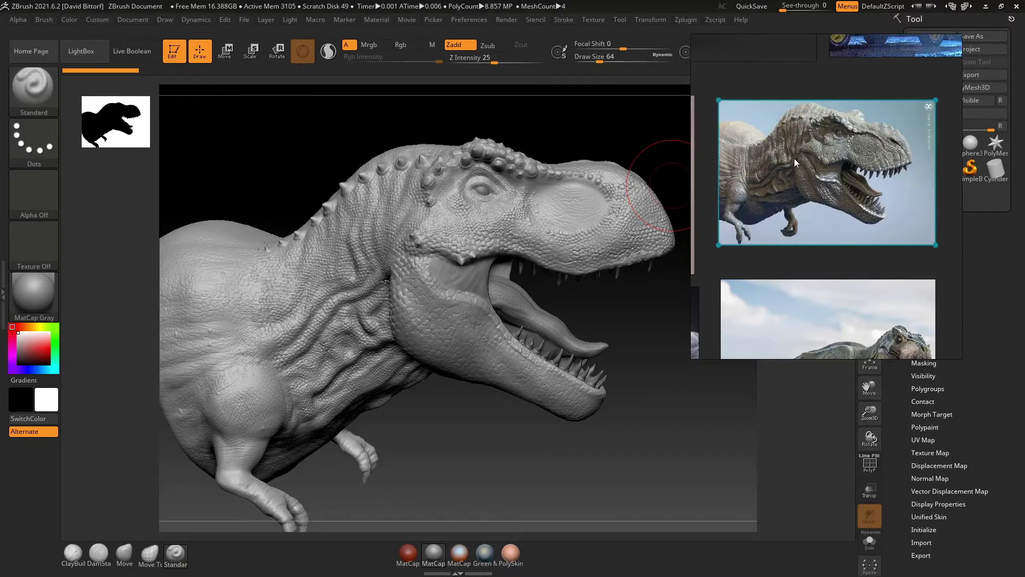
pyautogui.hotkey('alt', 'shift', 'h')
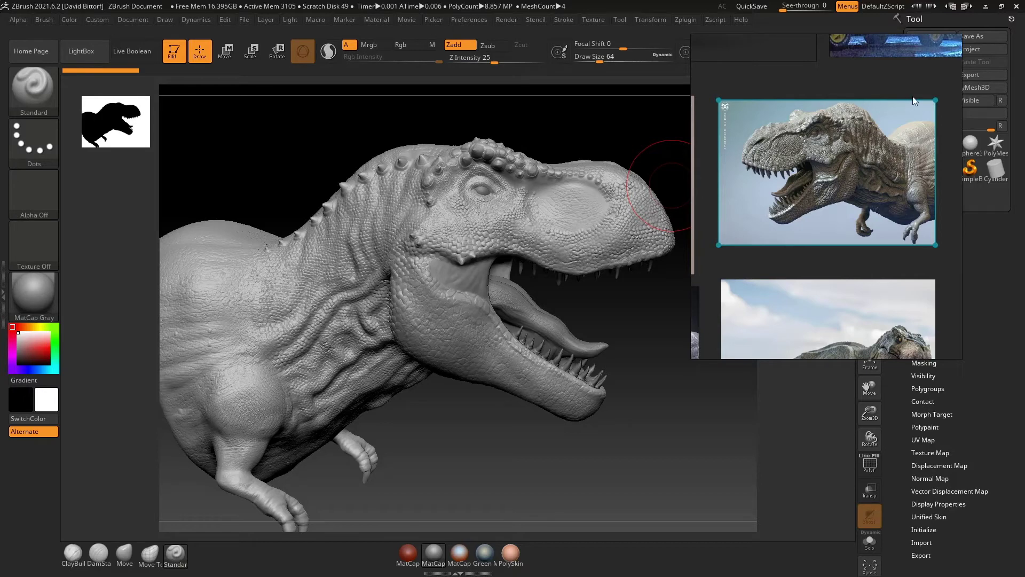
# Add a note reading "Type some notes" above the Jurassic World T-rex image on the PureRef board
pyautogui.scroll(-4, 884, 99)
pyautogui.moveTo(839, 104); pyautogui.dragTo(896, 210)
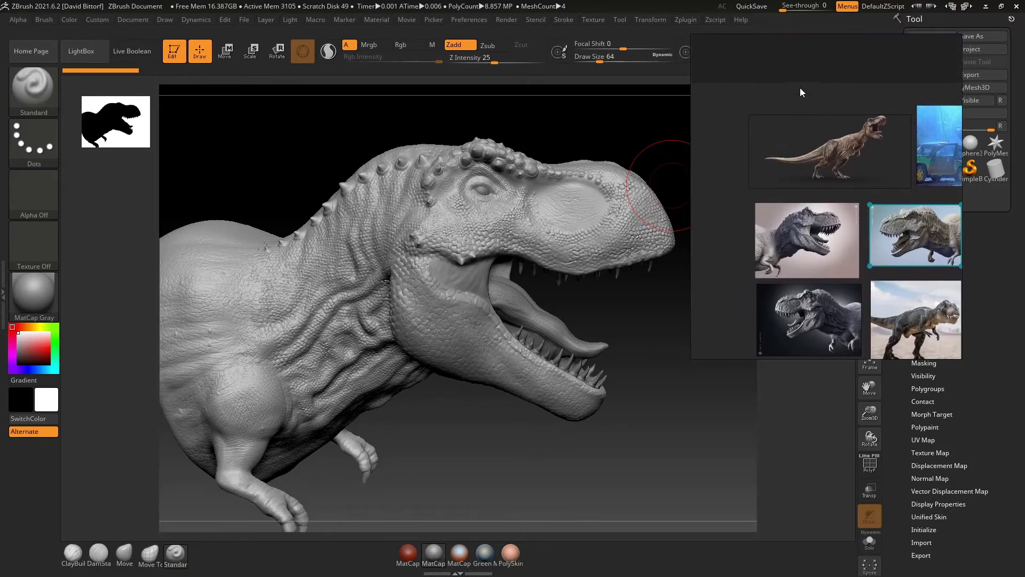
pyautogui.rightClick(793, 66)
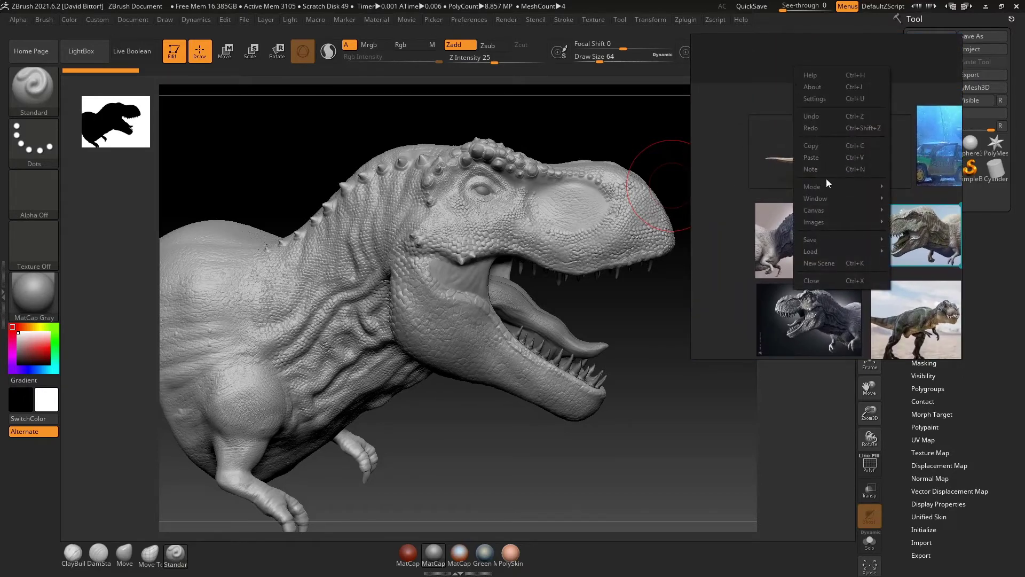
pyautogui.click(812, 169)
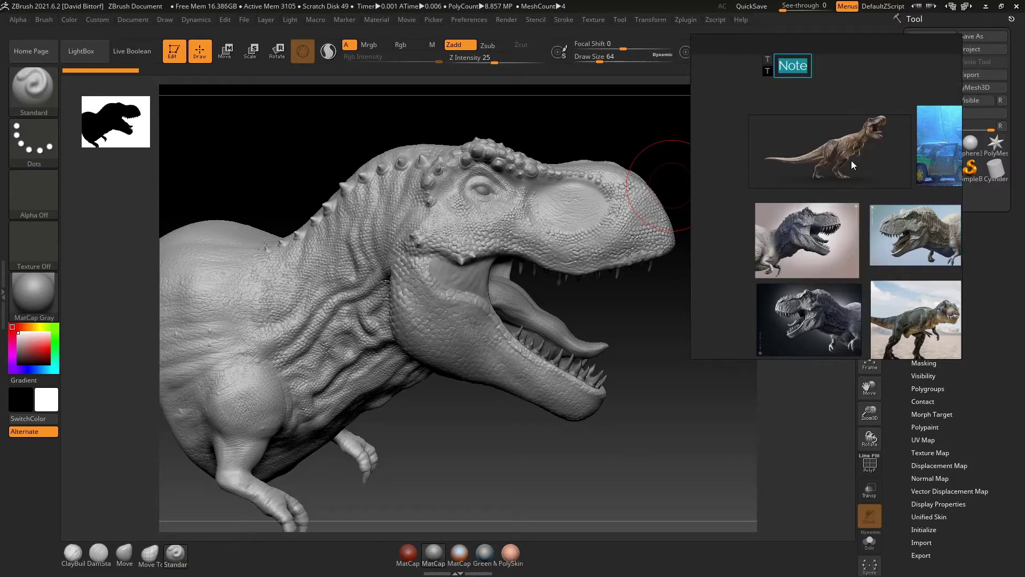
pyautogui.write('Type som')
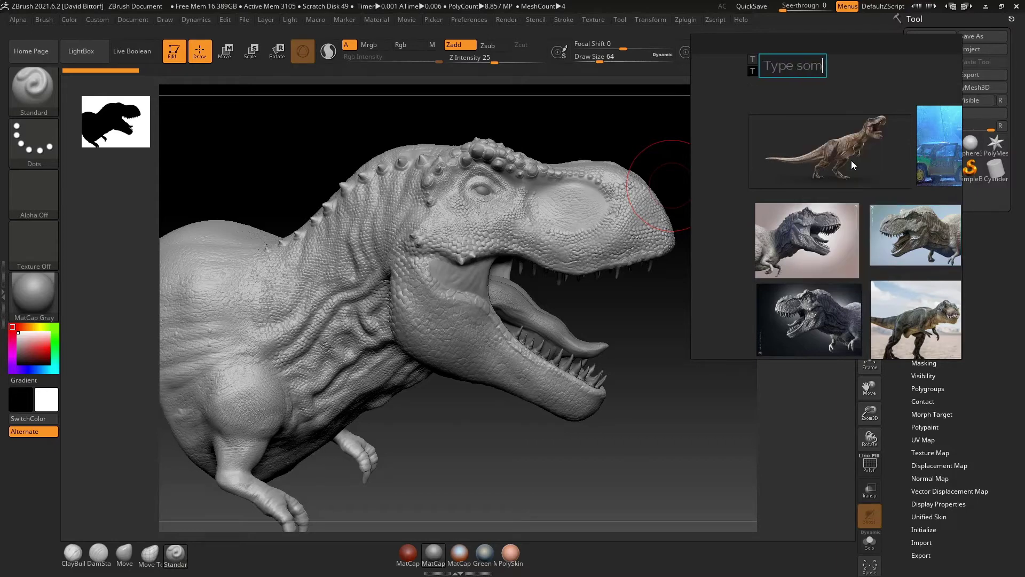
pyautogui.write('e notes')
pyautogui.press('Escape')
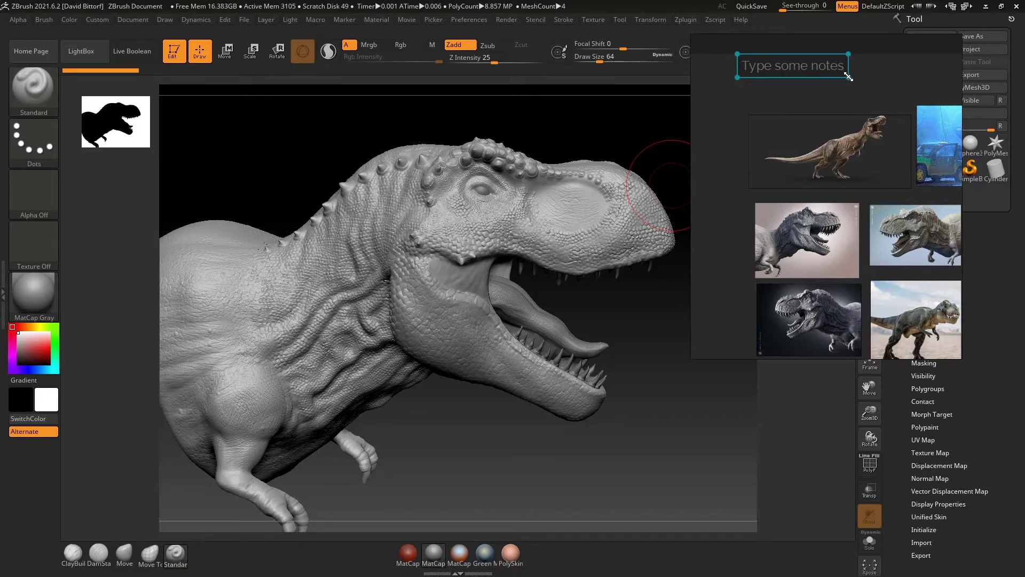
pyautogui.moveTo(849, 77)
pyautogui.mouseDown()
pyautogui.moveTo(819, 69)
pyautogui.moveTo(849, 77)
pyautogui.mouseUp()
# Add a new note to the PureRef board and paste the copied list of navigation and image shortcuts into it
pyautogui.rightClick(892, 69)
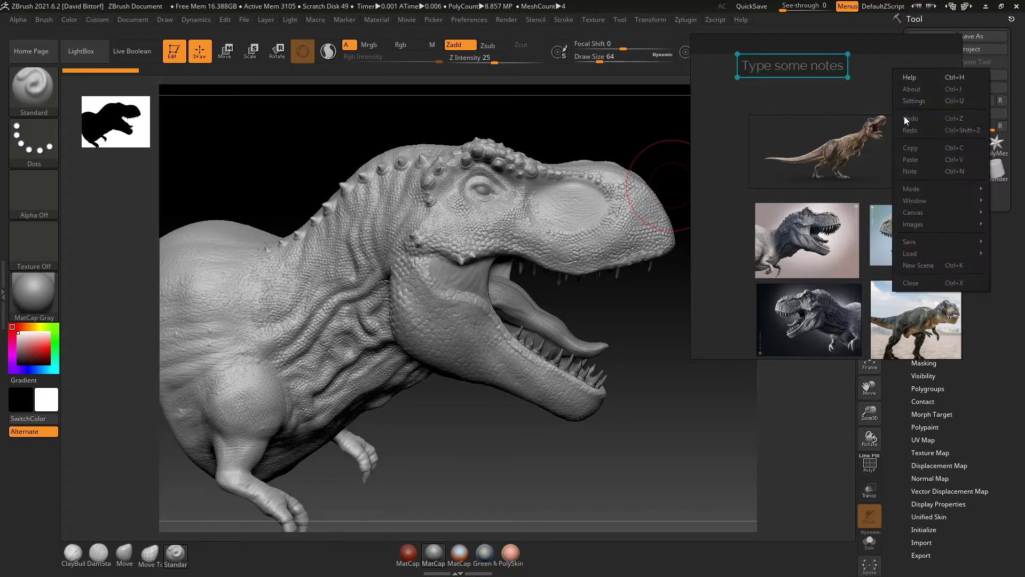
pyautogui.click(915, 169)
pyautogui.hotkey('ctrl', 'v')
pyautogui.scroll(-4, 889, 82)
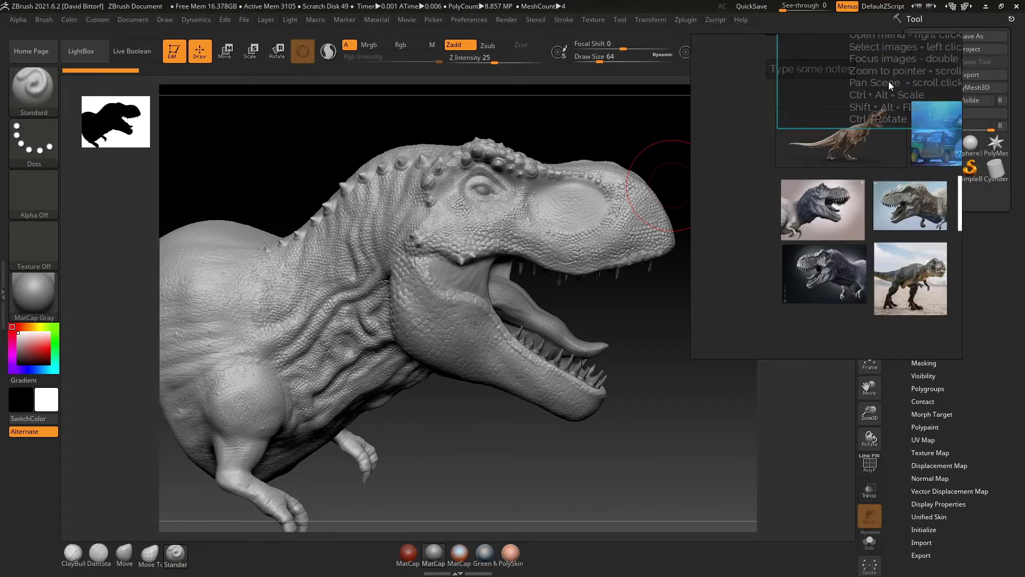
# Shift the PureRef board lower over ZBrush and place the shortcut note clear of the reference images, beside the "Type some notes" note
pyautogui.moveTo(886, 56); pyautogui.dragTo(881, 63)
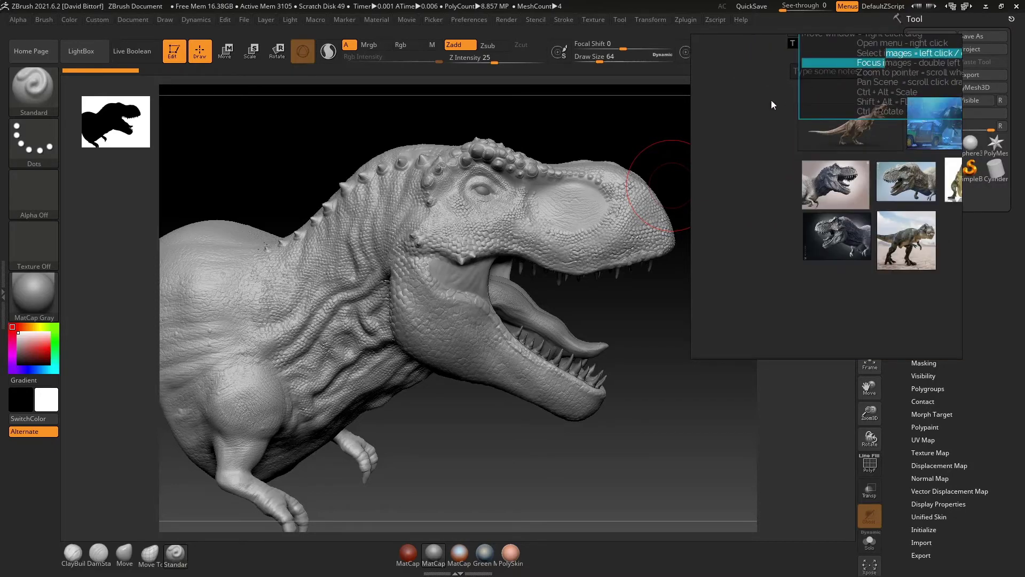
pyautogui.moveTo(770, 101); pyautogui.dragTo(778, 162)
pyautogui.click(861, 125)
pyautogui.moveTo(863, 114); pyautogui.dragTo(861, 120)
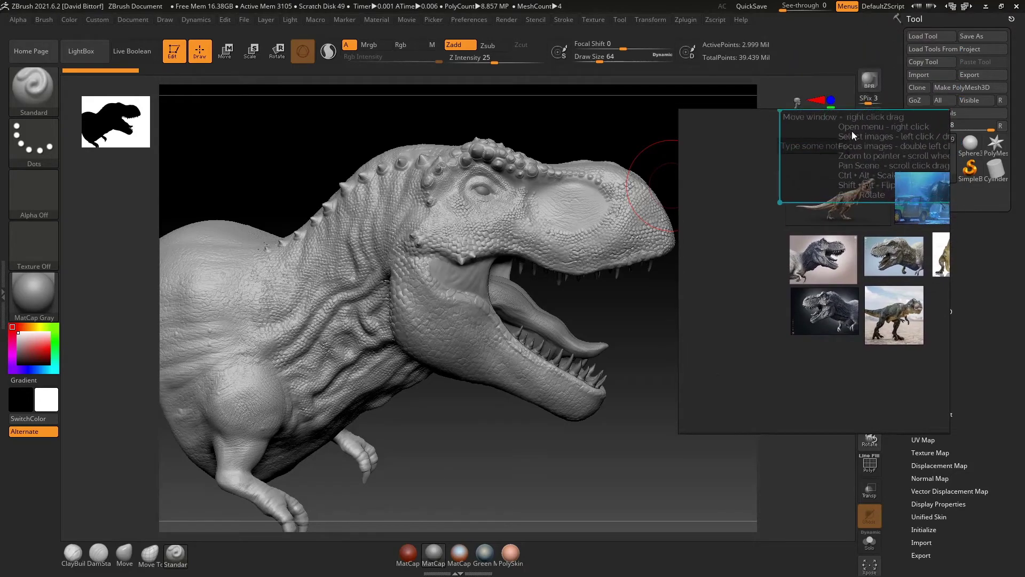
pyautogui.scroll(-5, 715, 158)
pyautogui.moveTo(810, 208); pyautogui.dragTo(852, 201)
# Enlarge the shortcut note for reading and look through the board's Canvas, Mode, Save and Load options
pyautogui.scroll(5, 806, 182)
pyautogui.scroll(1, 841, 203)
pyautogui.scroll(-1, 841, 204)
pyautogui.scroll(2, 768, 143)
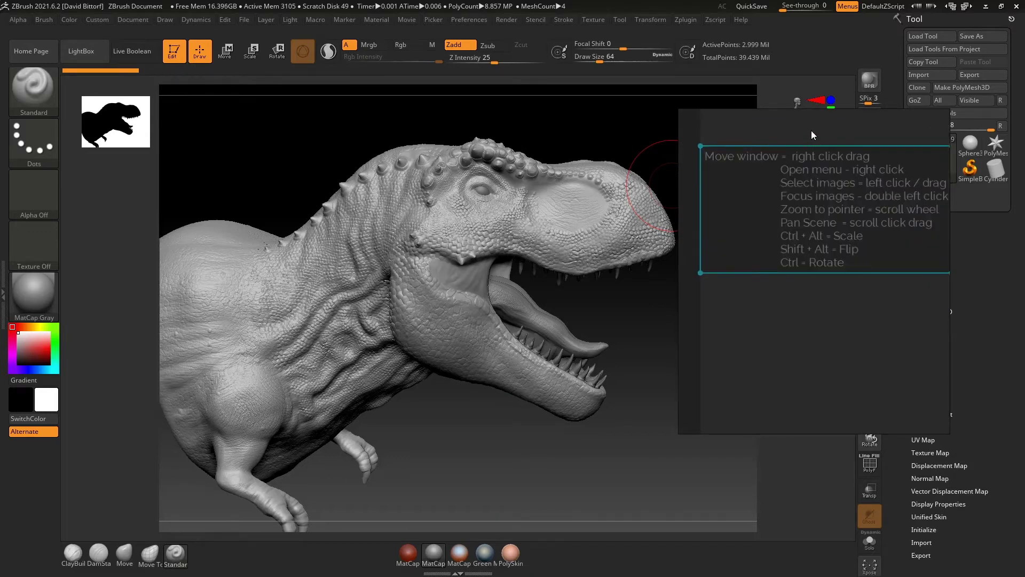
pyautogui.moveTo(811, 130); pyautogui.dragTo(806, 104)
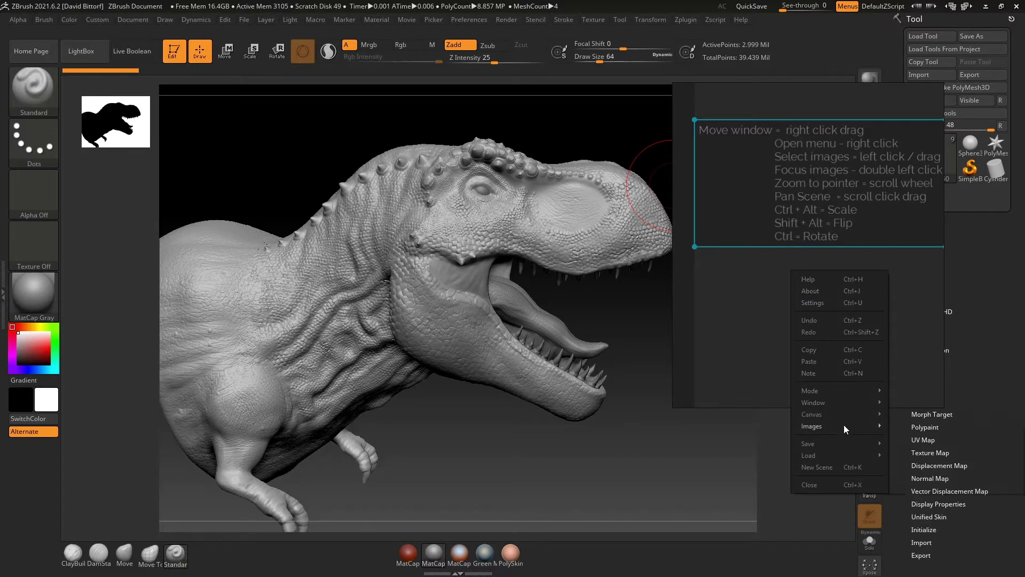
pyautogui.moveTo(843, 408)
pyautogui.moveTo(845, 389)
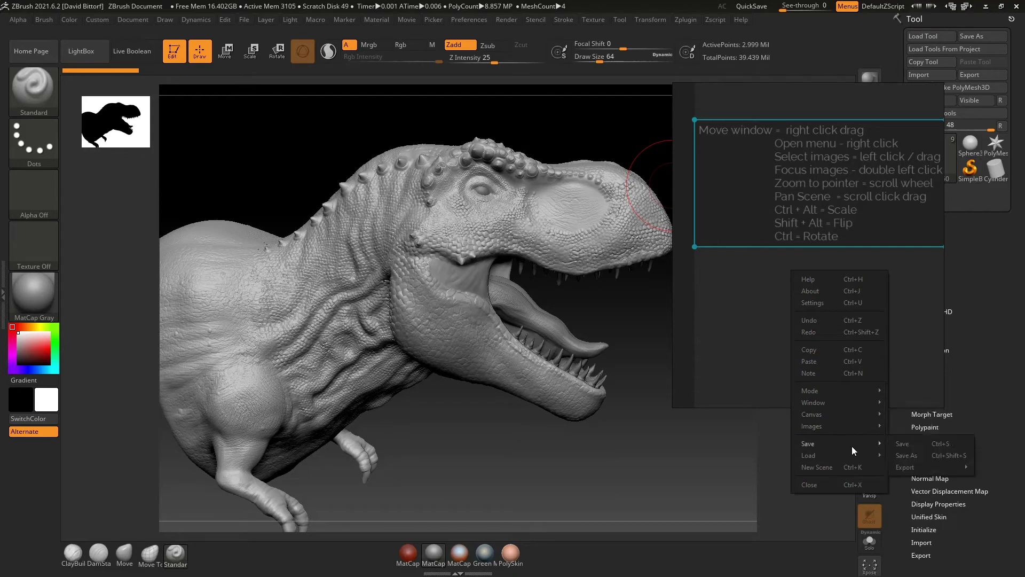
pyautogui.moveTo(853, 454)
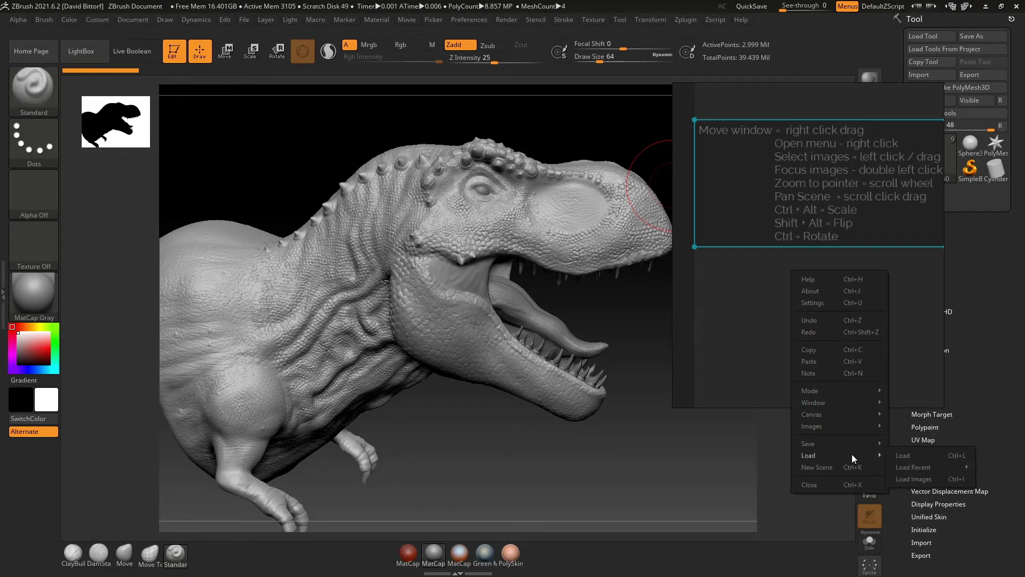
pyautogui.moveTo(913, 463)
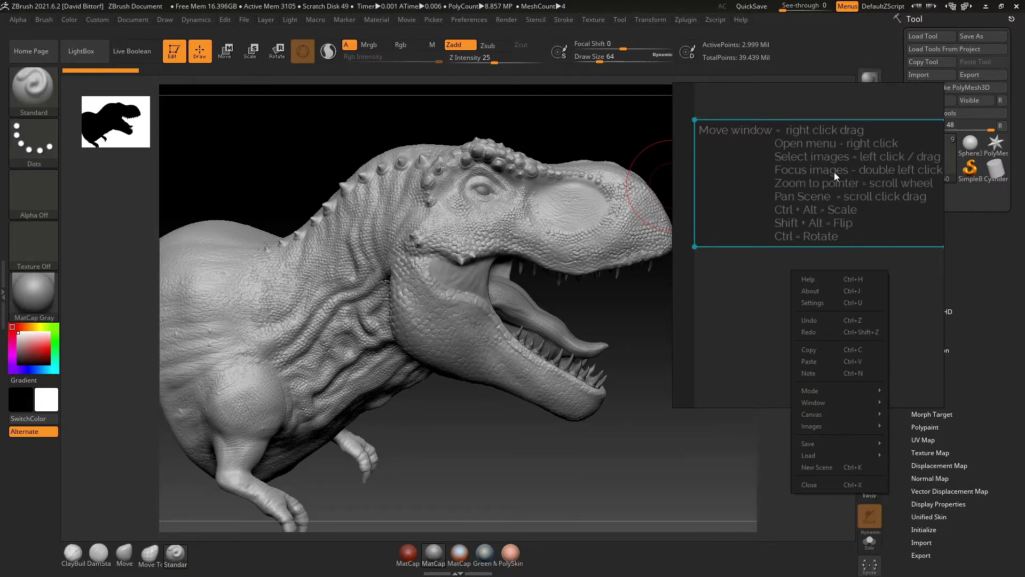
# Bring the board closer over the sculpt and focus the full-body T-rex image and the pink-background render one after the other
pyautogui.click(873, 235)
pyautogui.scroll(-2, 881, 254)
pyautogui.moveTo(888, 259); pyautogui.dragTo(750, 243)
pyautogui.scroll(-3, 835, 255)
pyautogui.doubleClick(835, 228)
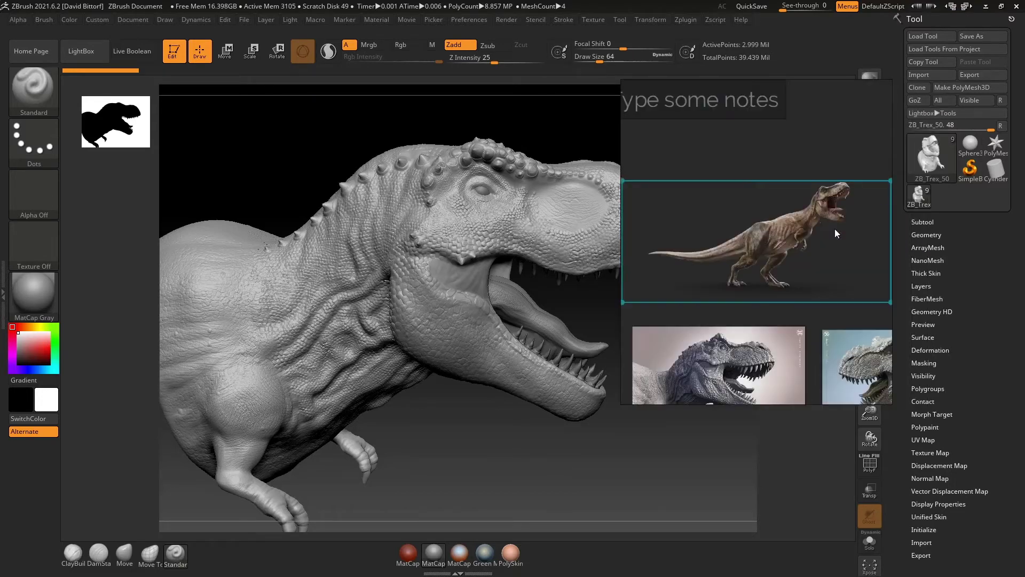
pyautogui.doubleClick(742, 331)
pyautogui.scroll(-2, 732, 241)
pyautogui.scroll(-3, 739, 245)
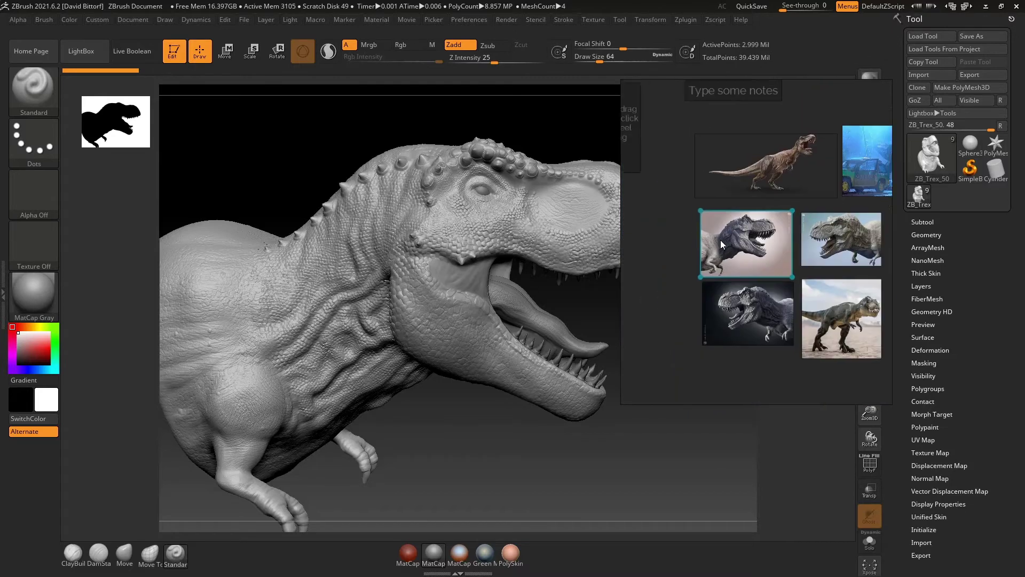
# Look back and forth between the reference images and the shortcut note on the board
pyautogui.moveTo(643, 203); pyautogui.dragTo(739, 216)
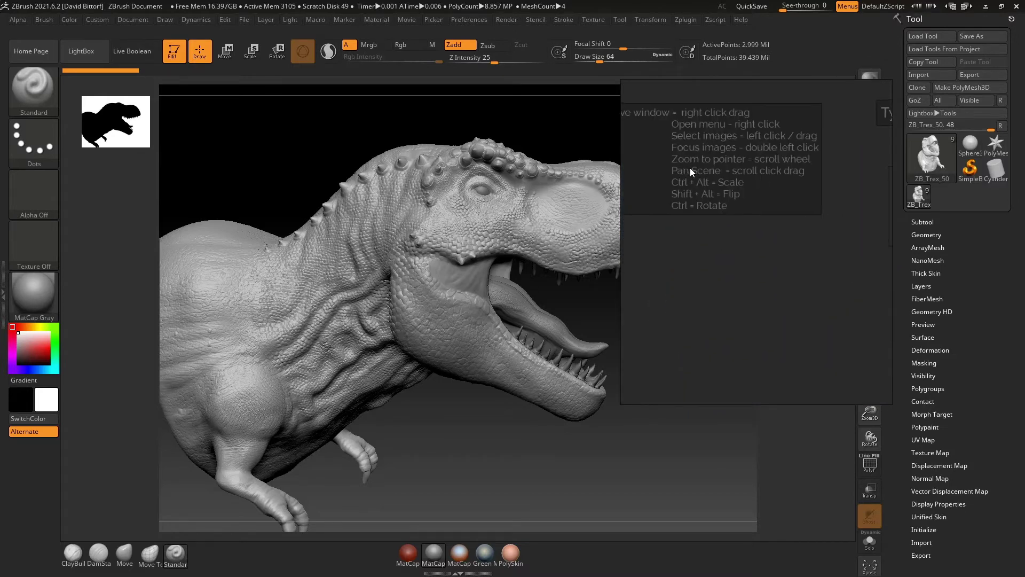
pyautogui.scroll(-3, 807, 314)
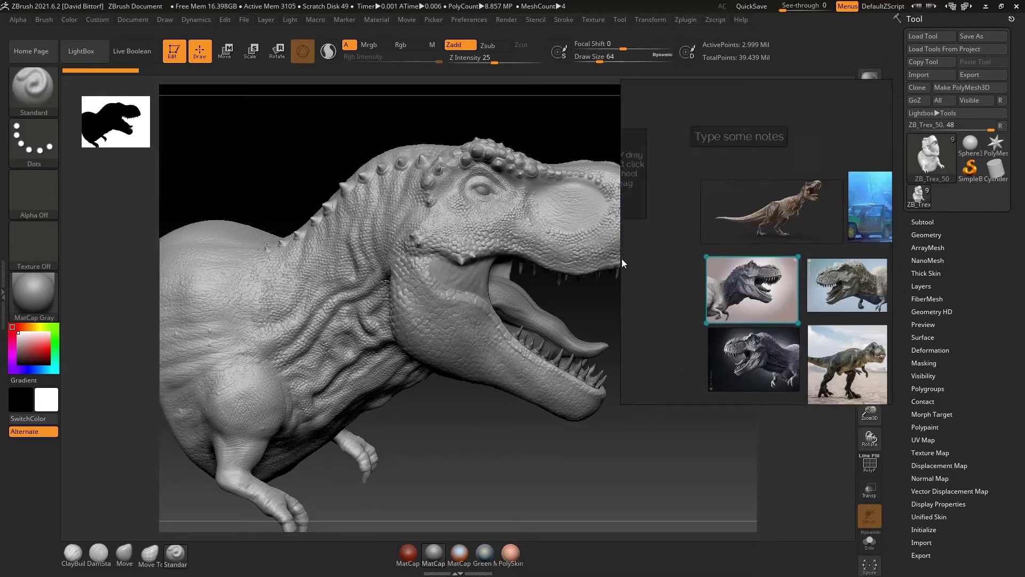
pyautogui.scroll(1, 797, 259)
pyautogui.doubleClick(797, 259)
pyautogui.scroll(-2, 797, 259)
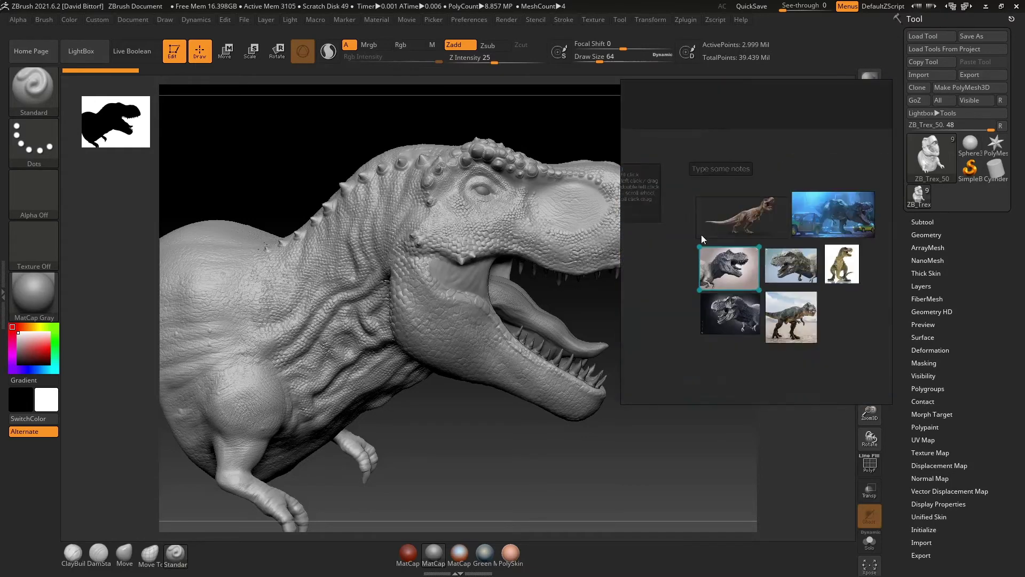
pyautogui.scroll(3, 701, 235)
pyautogui.moveTo(681, 214); pyautogui.dragTo(721, 228)
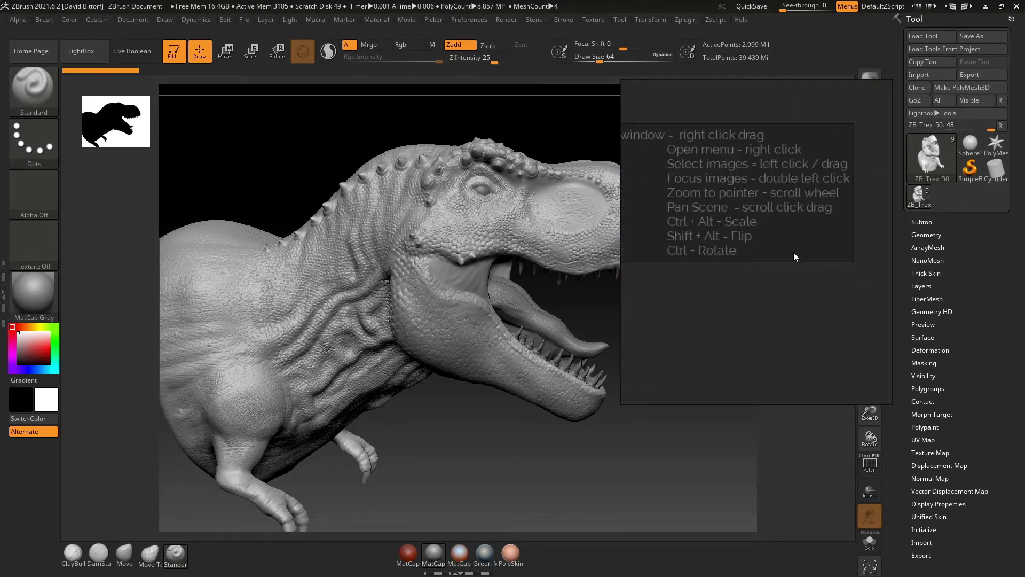
pyautogui.scroll(-1, 825, 302)
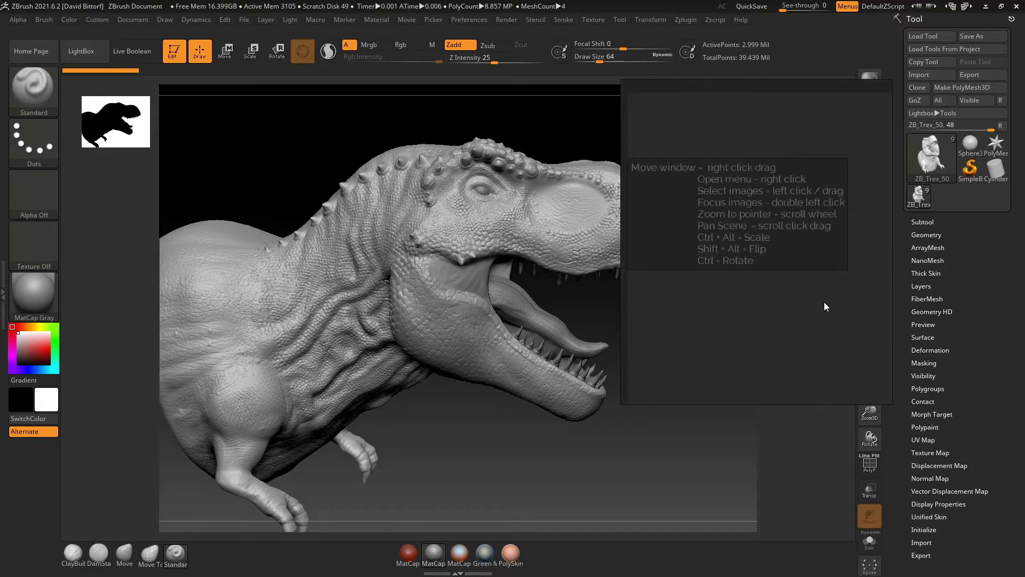
# Move the board farther over the sculpt, then reposition and slightly enlarge the full-body T-rex image
pyautogui.moveTo(825, 302); pyautogui.dragTo(576, 249)
pyautogui.scroll(-4, 765, 286)
pyautogui.moveTo(613, 283); pyautogui.dragTo(689, 258)
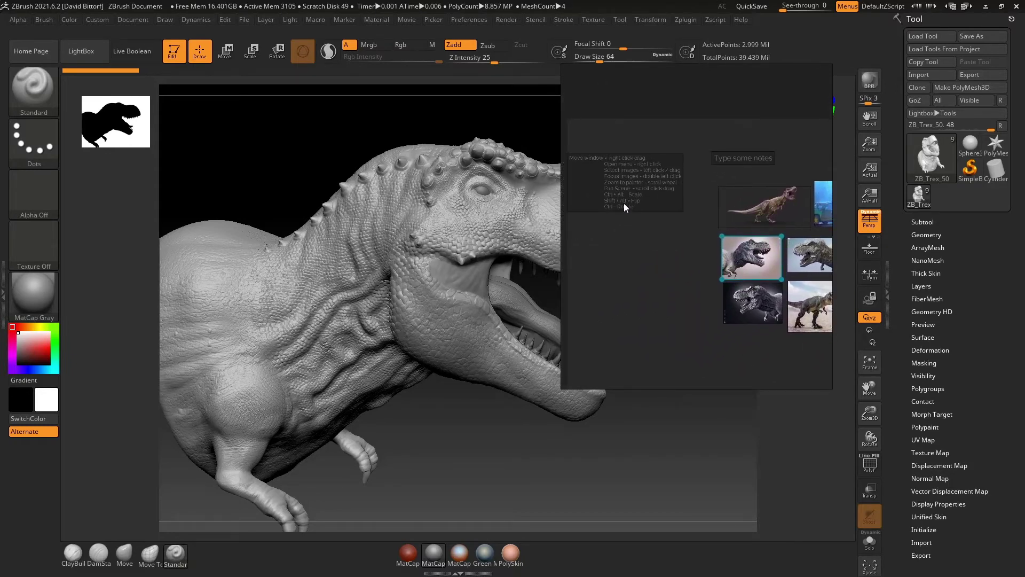
pyautogui.click(748, 200)
pyautogui.scroll(1, 748, 200)
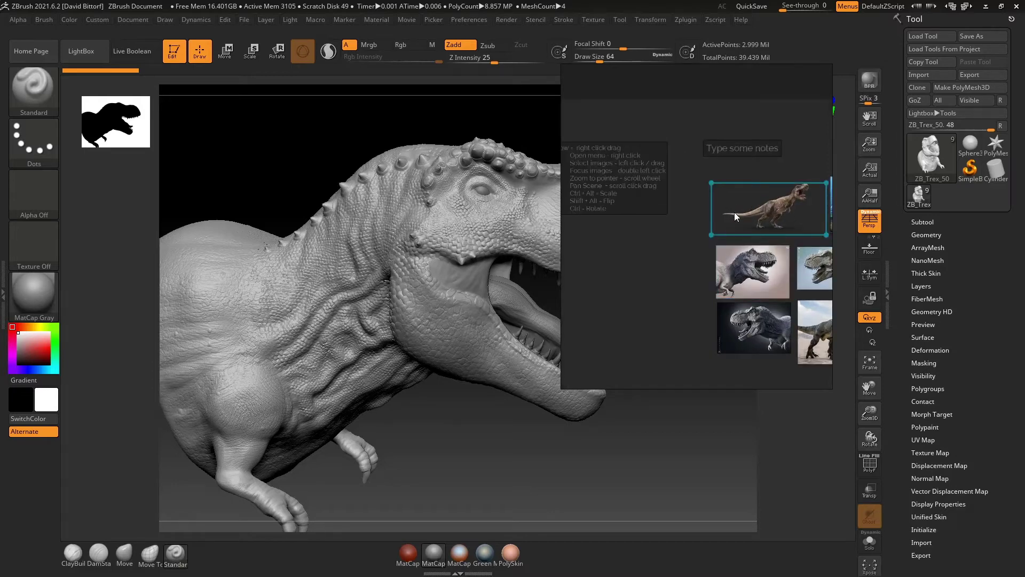
pyautogui.moveTo(735, 213)
pyautogui.mouseDown()
pyautogui.moveTo(714, 208)
pyautogui.moveTo(850, 219)
pyautogui.moveTo(702, 204)
pyautogui.moveTo(745, 206)
pyautogui.mouseUp()
pyautogui.moveTo(701, 180); pyautogui.dragTo(729, 160)
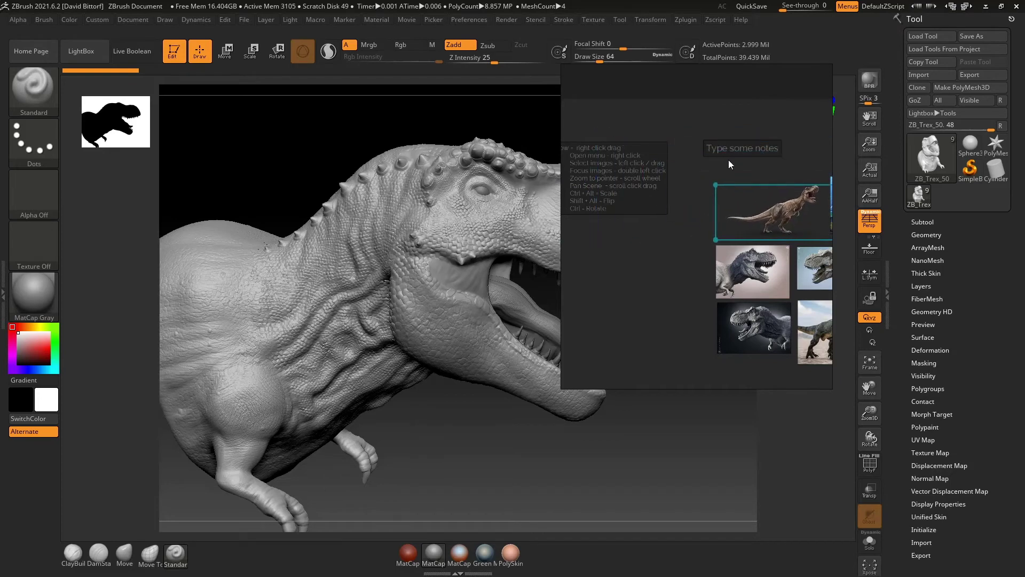
# Flip the pink-background T-rex render horizontally, toggling it between its original and mirrored orientation
pyautogui.click(756, 267)
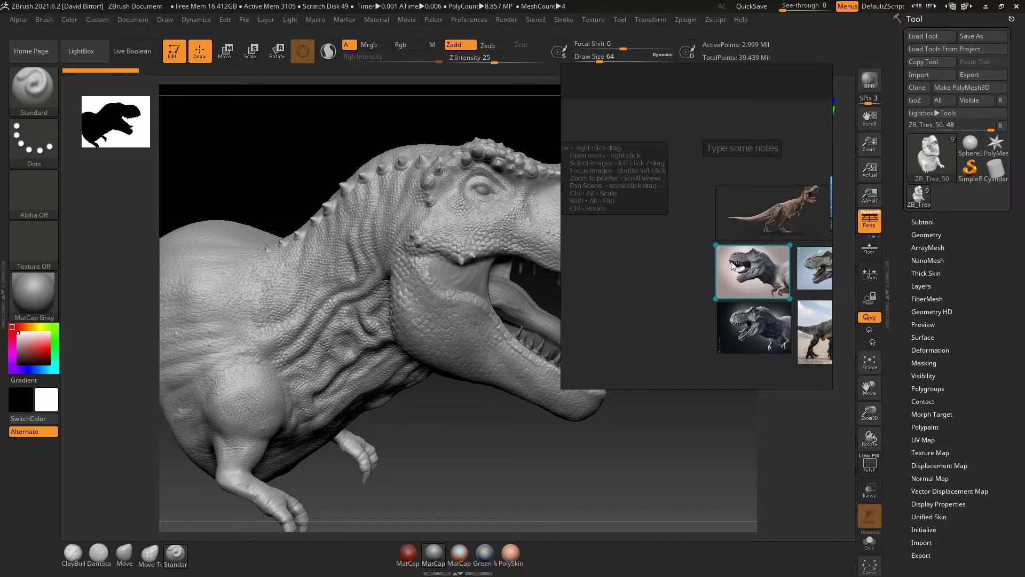
pyautogui.click(688, 273)
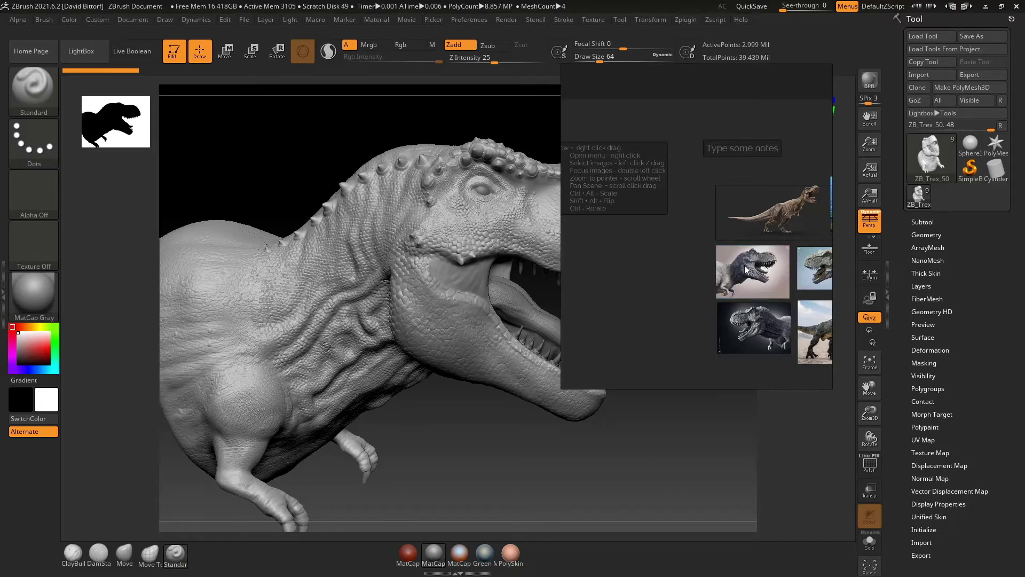
pyautogui.click(747, 270)
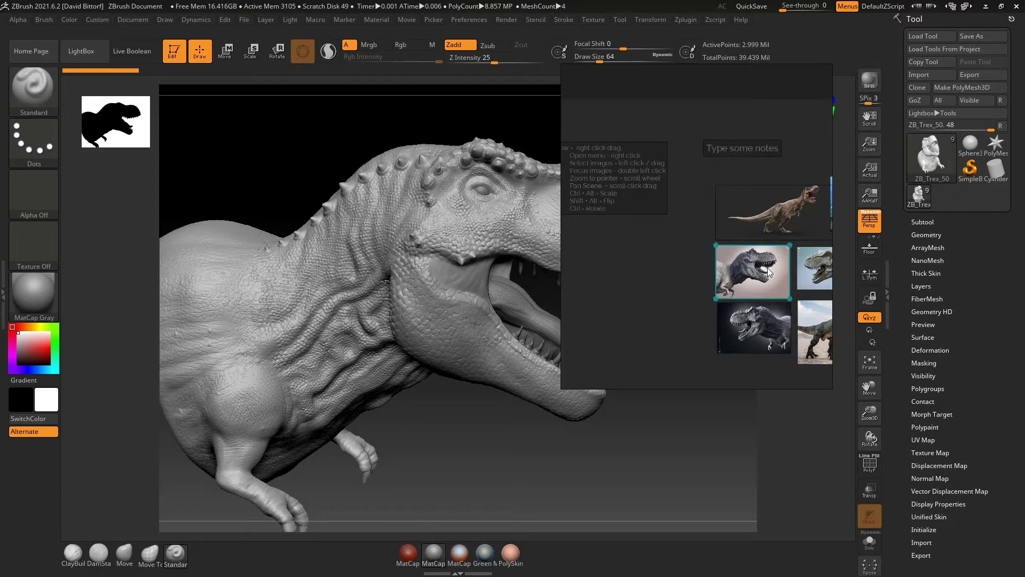
pyautogui.hotkey('alt', 'shift', 'h')
pyautogui.moveTo(746, 270)
pyautogui.mouseDown()
pyautogui.moveTo(767, 273)
pyautogui.moveTo(753, 273)
pyautogui.mouseUp()
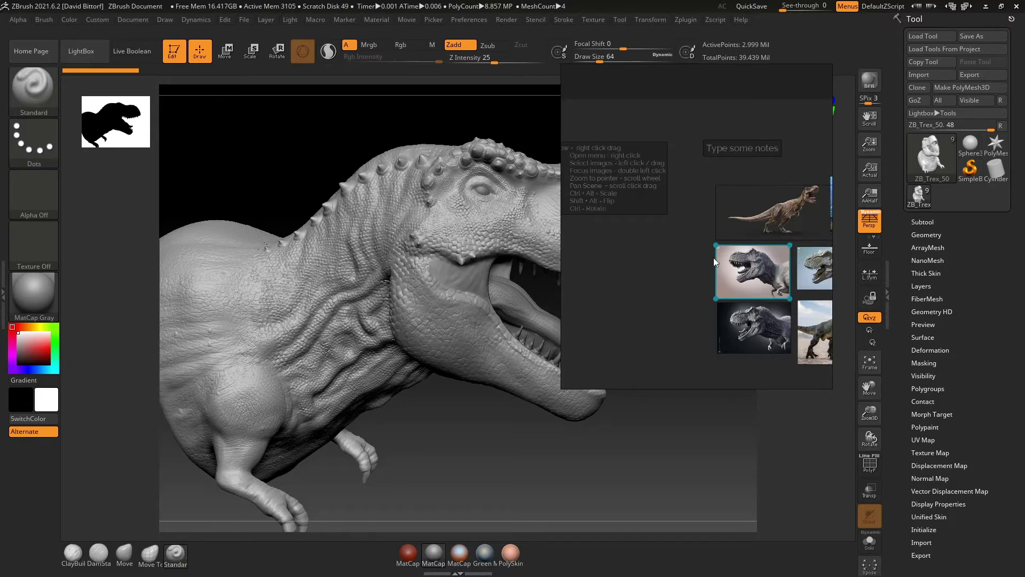
# Shrink the PureRef window from its outer edges so it closely frames the mirrored pink-background render
pyautogui.moveTo(742, 260); pyautogui.dragTo(642, 258)
pyautogui.scroll(-3, 690, 251)
pyautogui.scroll(3, 642, 258)
pyautogui.scroll(3, 642, 259)
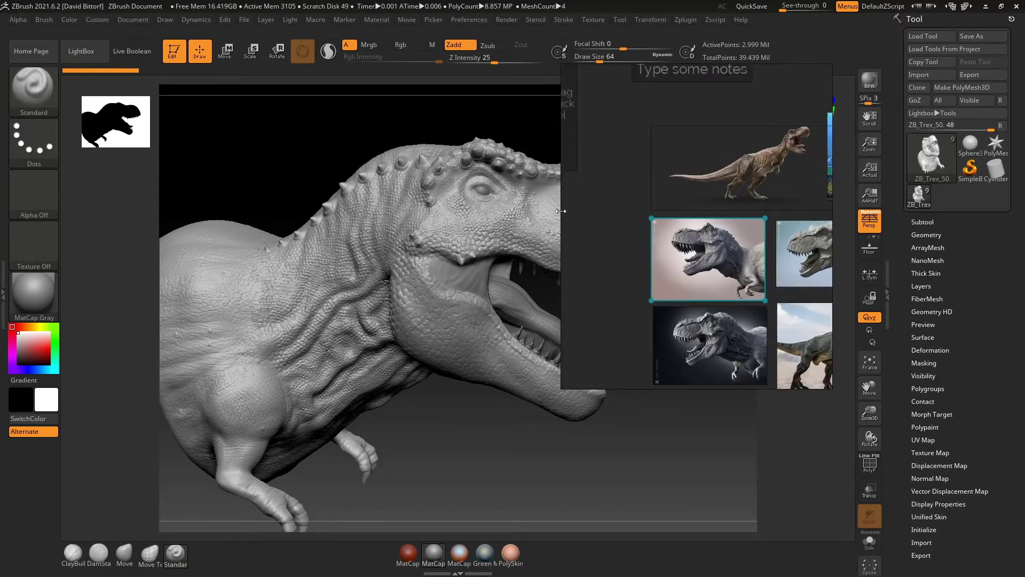
pyautogui.moveTo(561, 211); pyautogui.dragTo(641, 212)
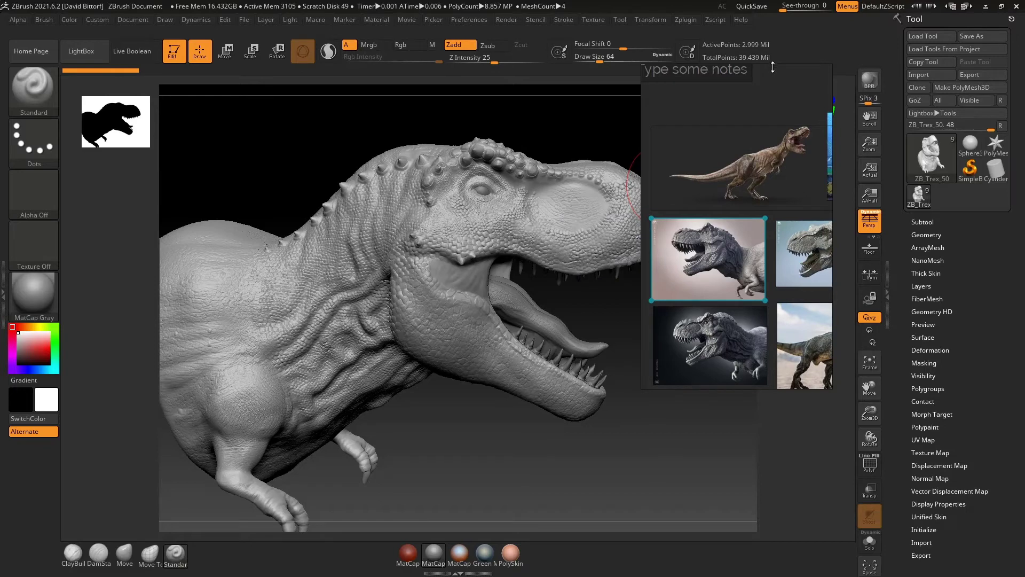
pyautogui.moveTo(772, 67); pyautogui.dragTo(781, 201)
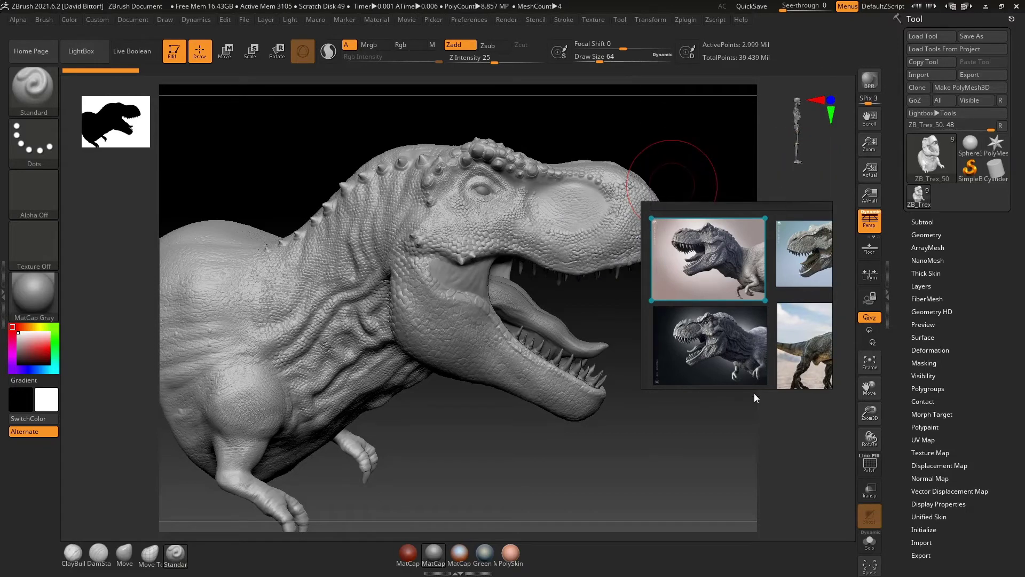
pyautogui.moveTo(755, 388); pyautogui.dragTo(755, 308)
# Place the small board below the T-rex sculpt's jaw, make it taller, and frame the pink-background render in it
pyautogui.moveTo(749, 263); pyautogui.dragTo(852, 456)
pyautogui.scroll(4, 710, 477)
pyautogui.moveTo(784, 449); pyautogui.dragTo(784, 408)
pyautogui.moveTo(760, 472); pyautogui.dragTo(767, 449)
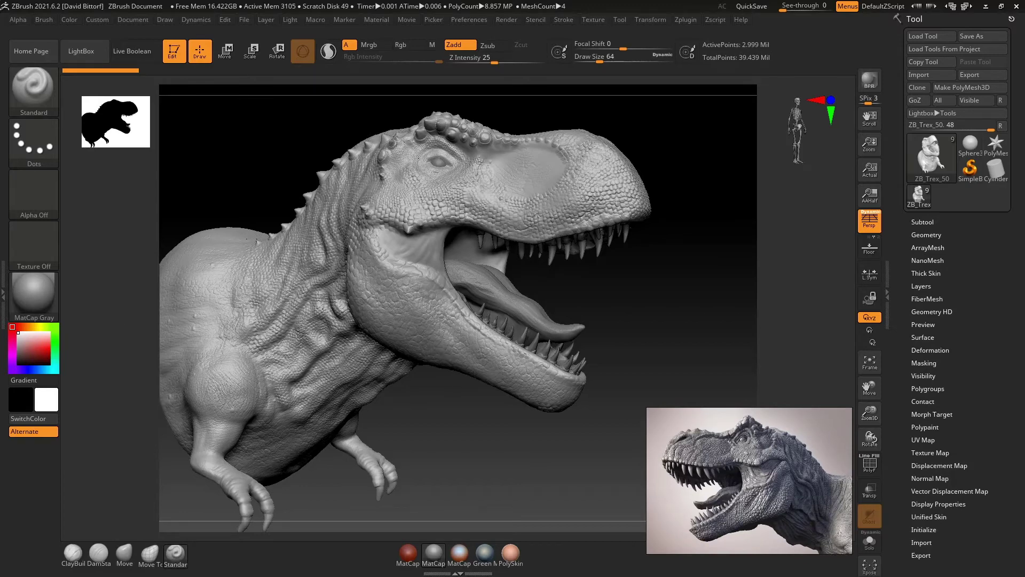
pyautogui.scroll(-3, 770, 453)
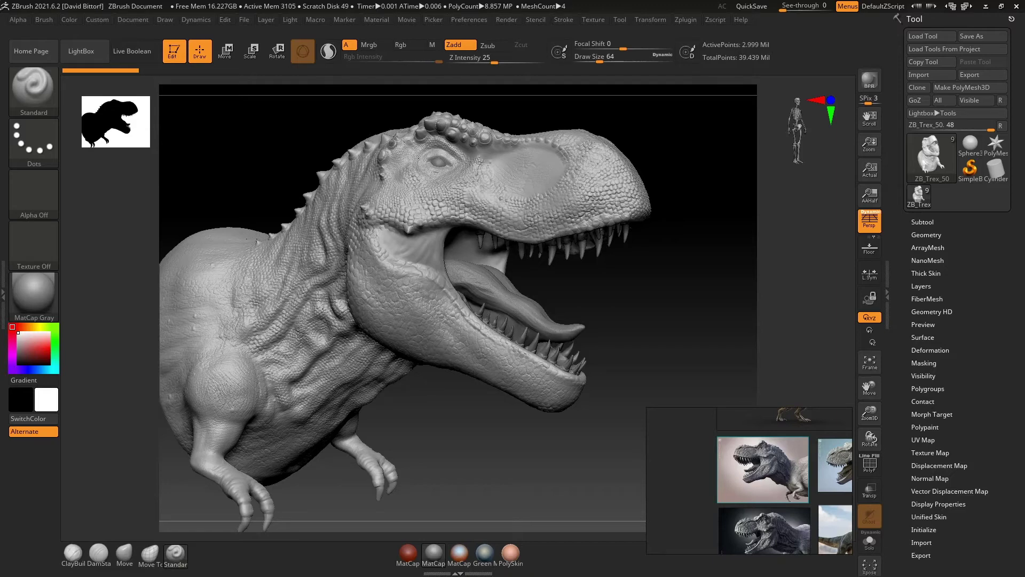
# Switch to the Sketchfab results for "trex" in the browser and open the Tyrannosaurus Rex model standing on a rocky base
pyautogui.moveTo(0, 42); pyautogui.dragTo(396, 49)
pyautogui.scroll(-5, 751, 263)
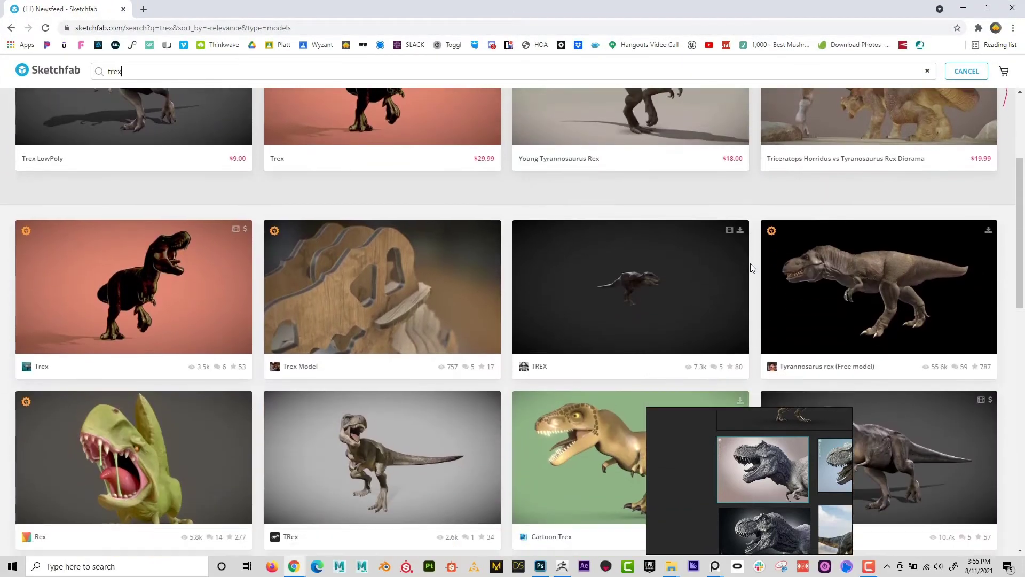
pyautogui.scroll(-3, 534, 299)
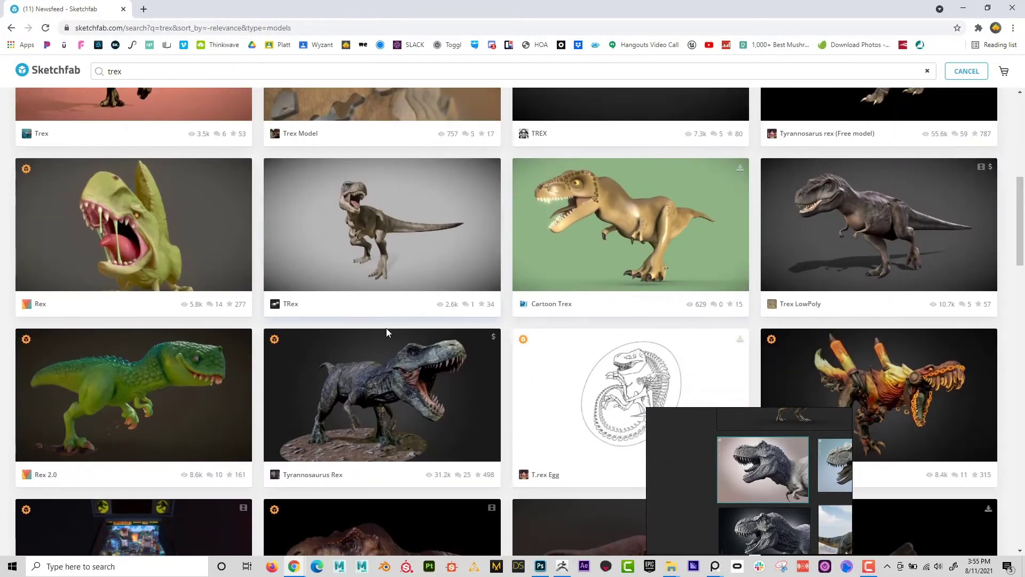
pyautogui.click(405, 335)
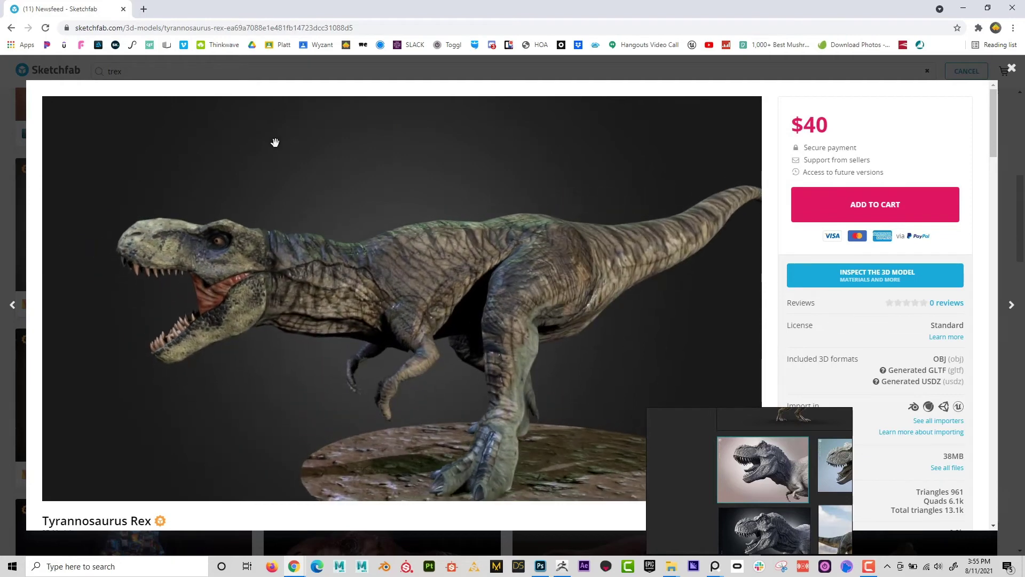
# Copy the Sketchfab model page's web address and paste it into a new note beside the images in PureRef
pyautogui.moveTo(355, 28); pyautogui.dragTo(70, 45)
pyautogui.hotkey('ctrl', 'c')
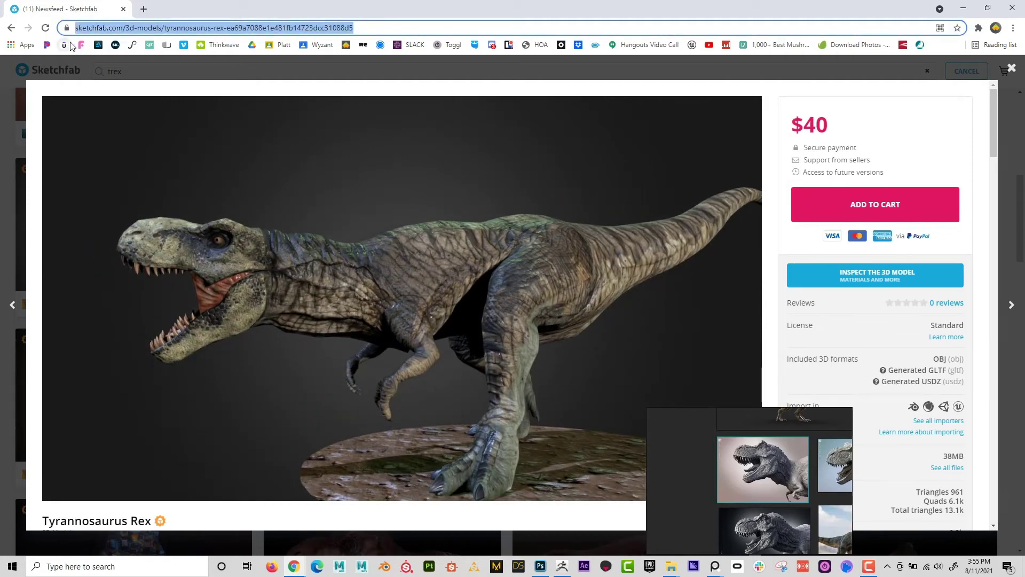
pyautogui.click(696, 425)
pyautogui.scroll(-1, 700, 440)
pyautogui.moveTo(699, 440); pyautogui.dragTo(730, 461)
pyautogui.rightClick(691, 454)
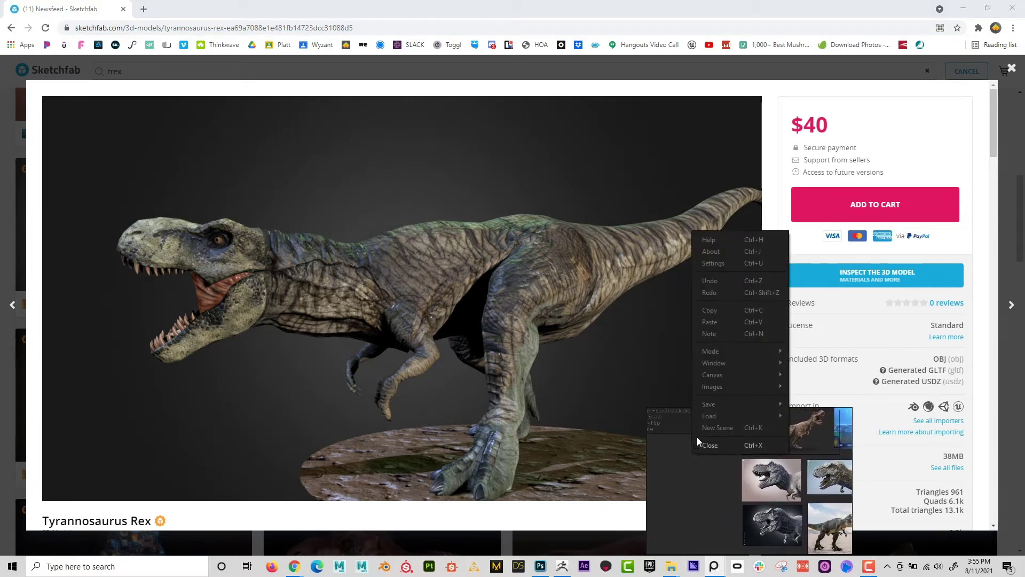
pyautogui.click(718, 332)
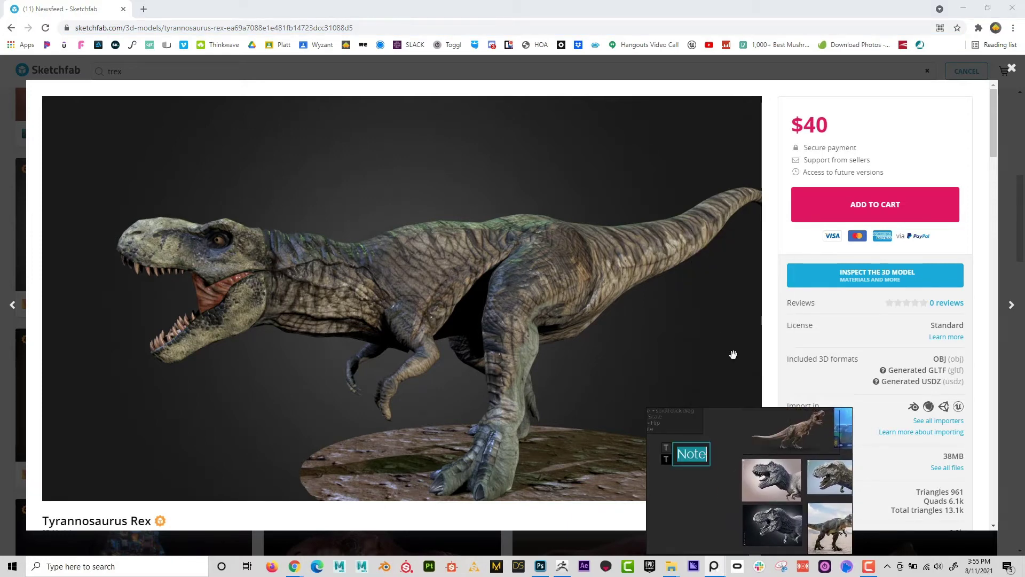
pyautogui.hotkey('ctrl', 'v')
pyautogui.scroll(-5, 744, 445)
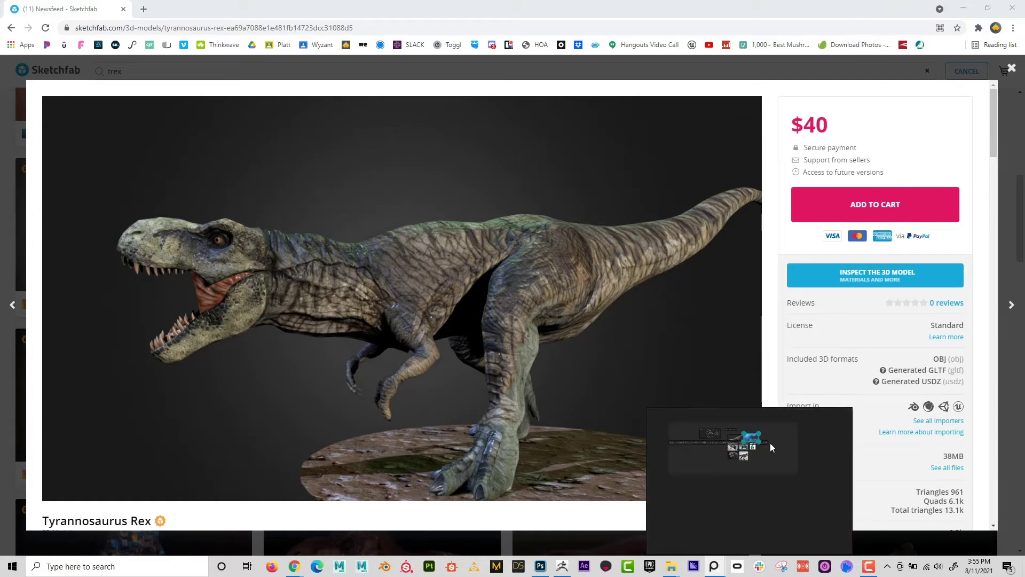
# Move the pasted web address note above the shortcuts note, clear of the reference images
pyautogui.click(707, 442)
pyautogui.moveTo(768, 446); pyautogui.dragTo(808, 432)
pyautogui.scroll(5, 710, 462)
pyautogui.scroll(-3, 698, 444)
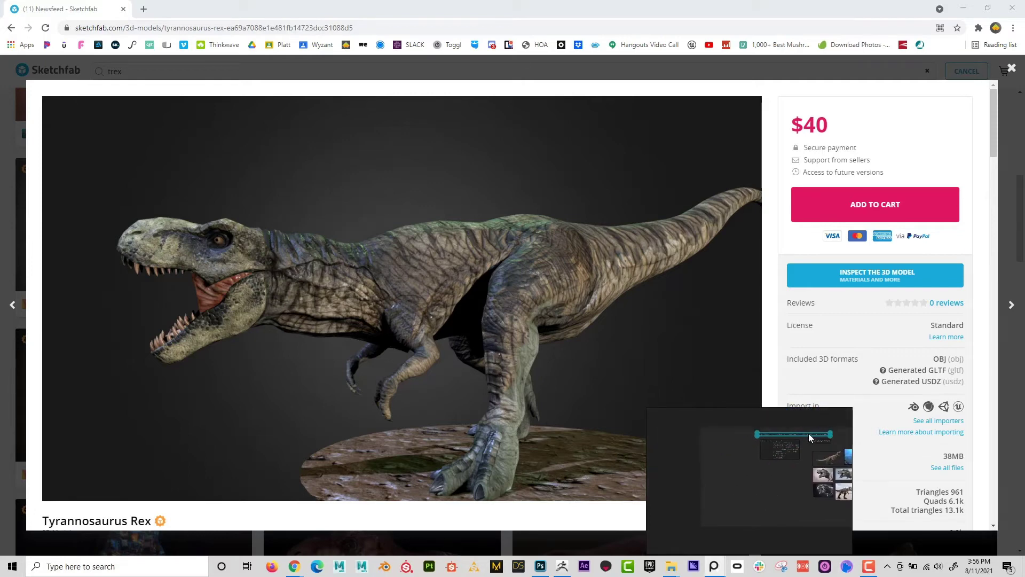
pyautogui.scroll(5, 807, 451)
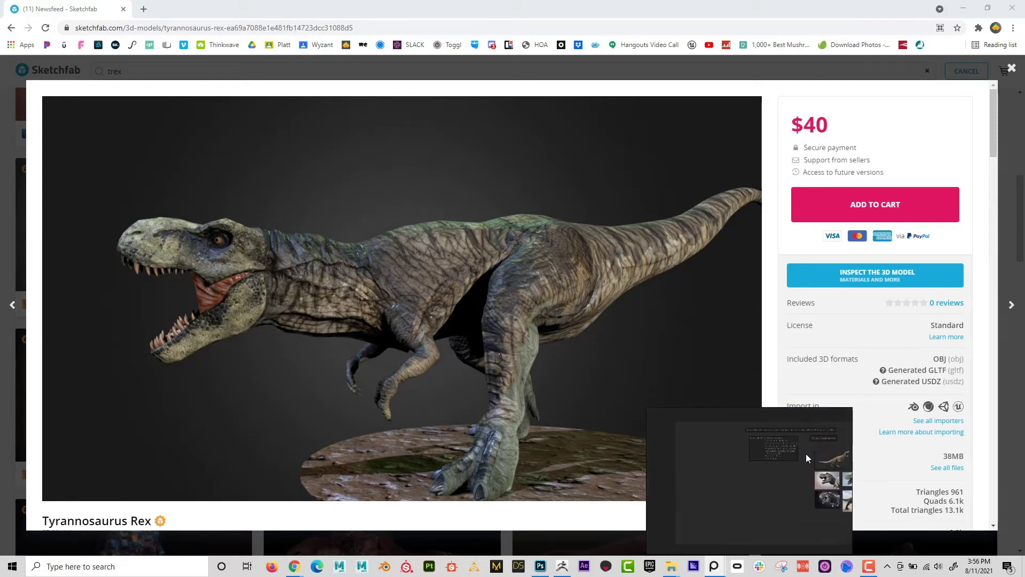
# Add a note reading "3D reference" directly above the Sketchfab web address
pyautogui.rightClick(709, 462)
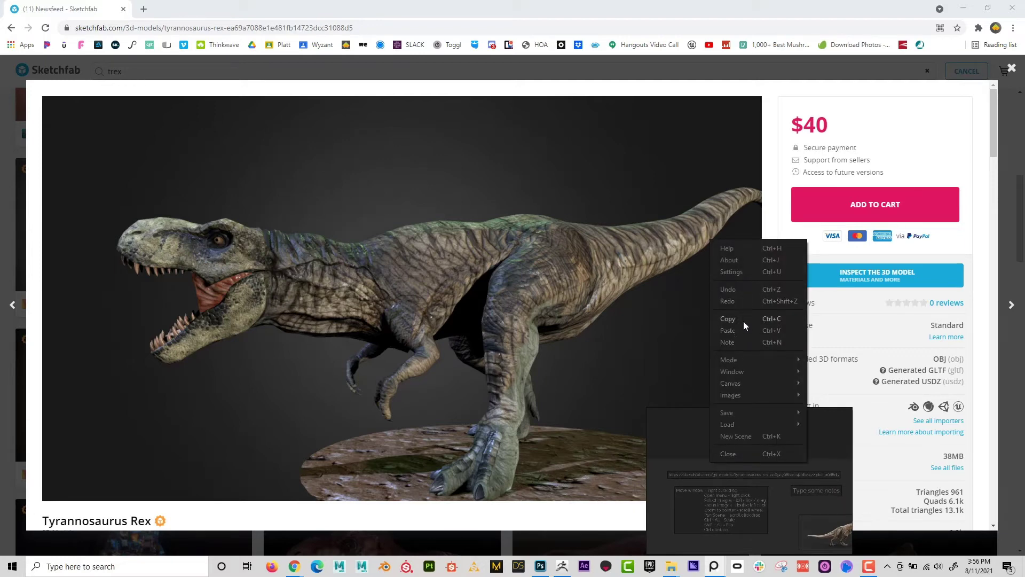
pyautogui.click(744, 342)
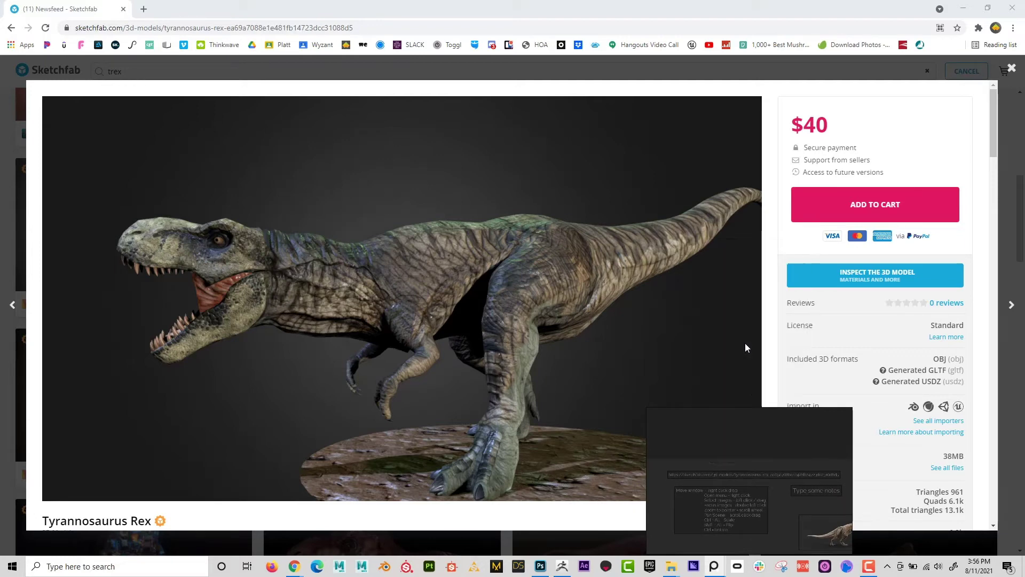
pyautogui.click(748, 436)
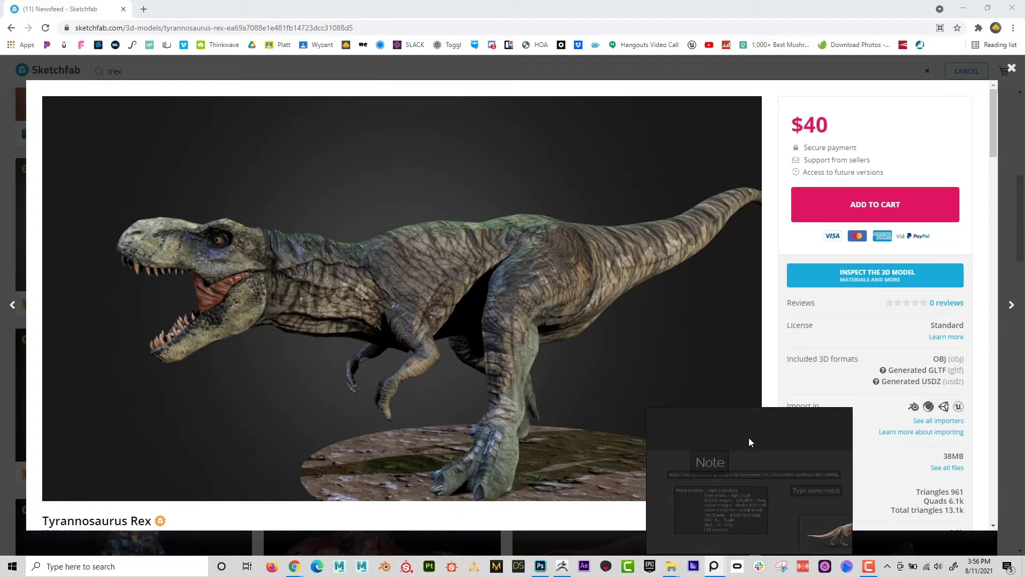
pyautogui.click(720, 460)
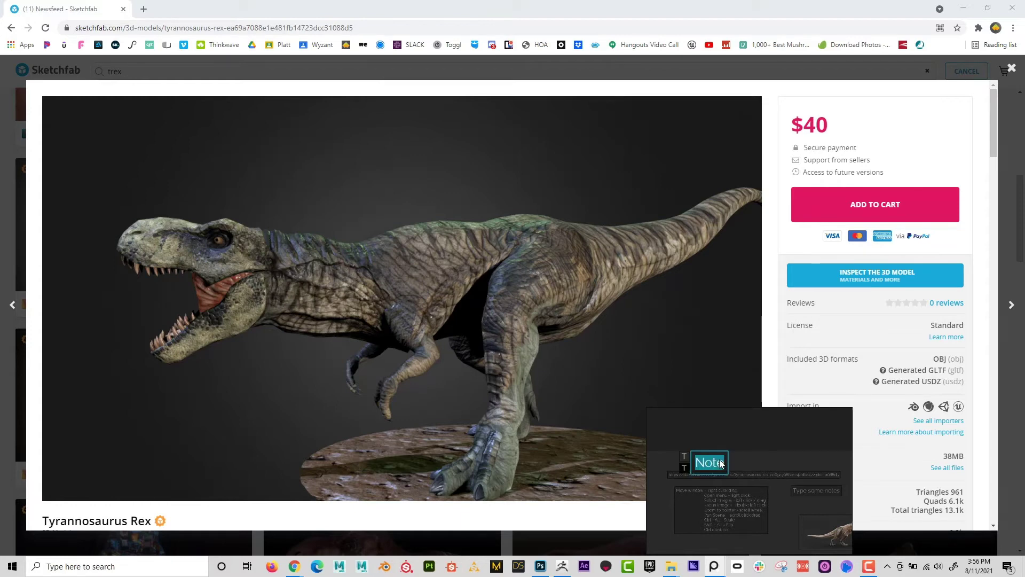
pyautogui.write('3D reference')
pyautogui.press('Escape')
# Reposition and enlarge the PureRef window until all notes and images fit, and minimize the browser to return to ZBrush
pyautogui.moveTo(752, 475); pyautogui.dragTo(701, 242)
pyautogui.click(722, 465)
pyautogui.moveTo(743, 377); pyautogui.dragTo(742, 510)
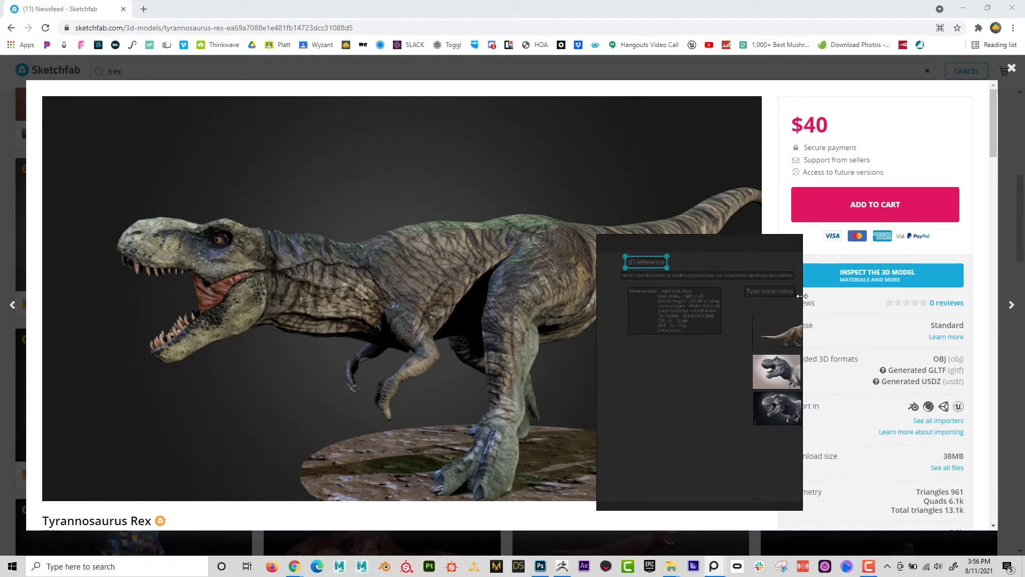
pyautogui.moveTo(803, 299); pyautogui.dragTo(912, 286)
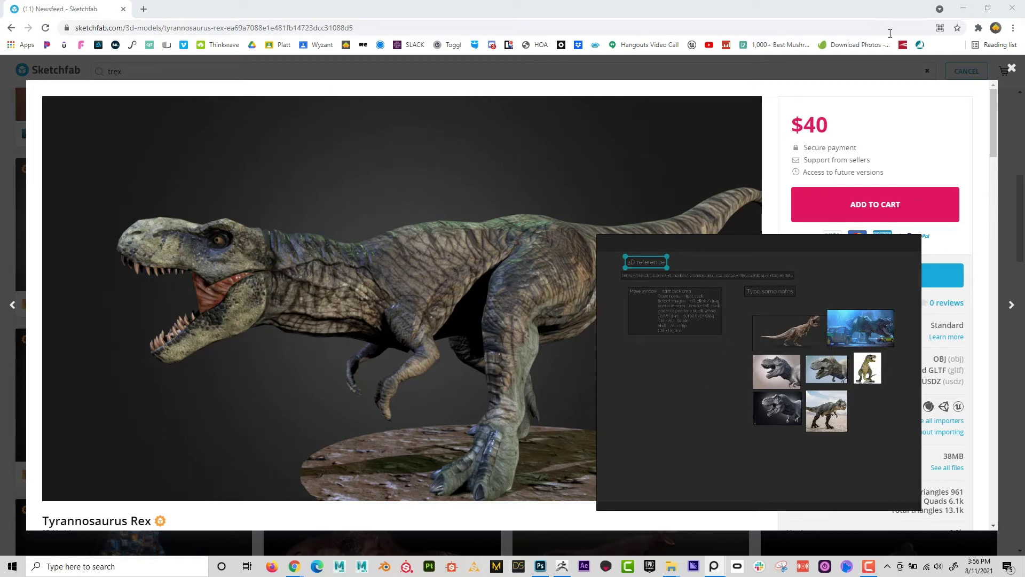
pyautogui.click(963, 12)
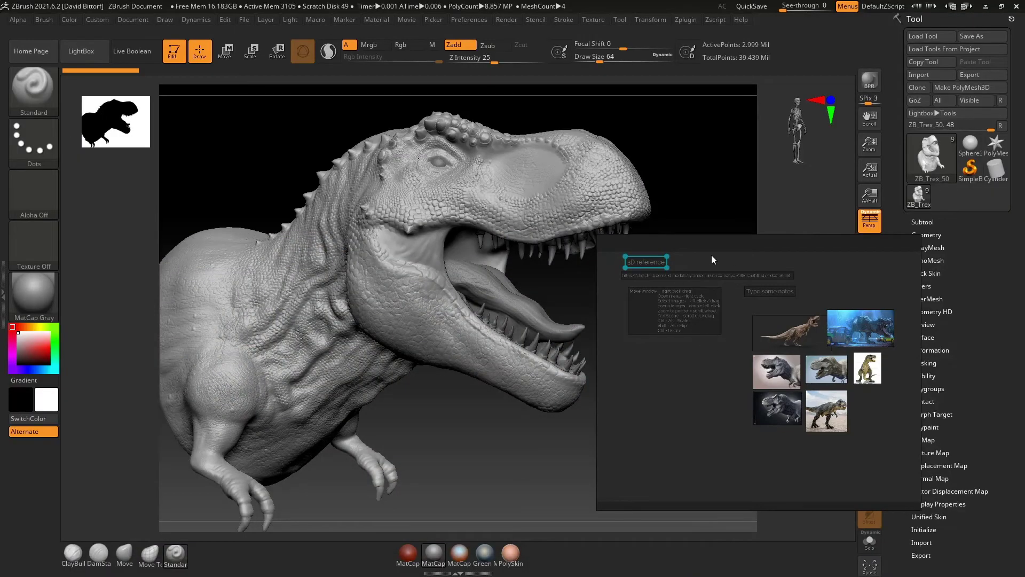
pyautogui.scroll(3, 846, 349)
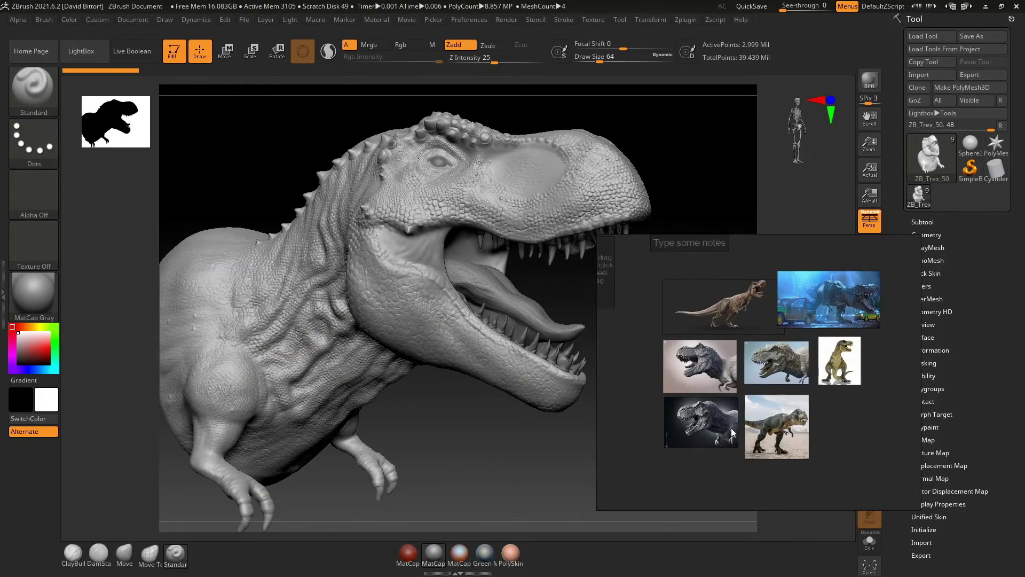
pyautogui.scroll(-3, 664, 338)
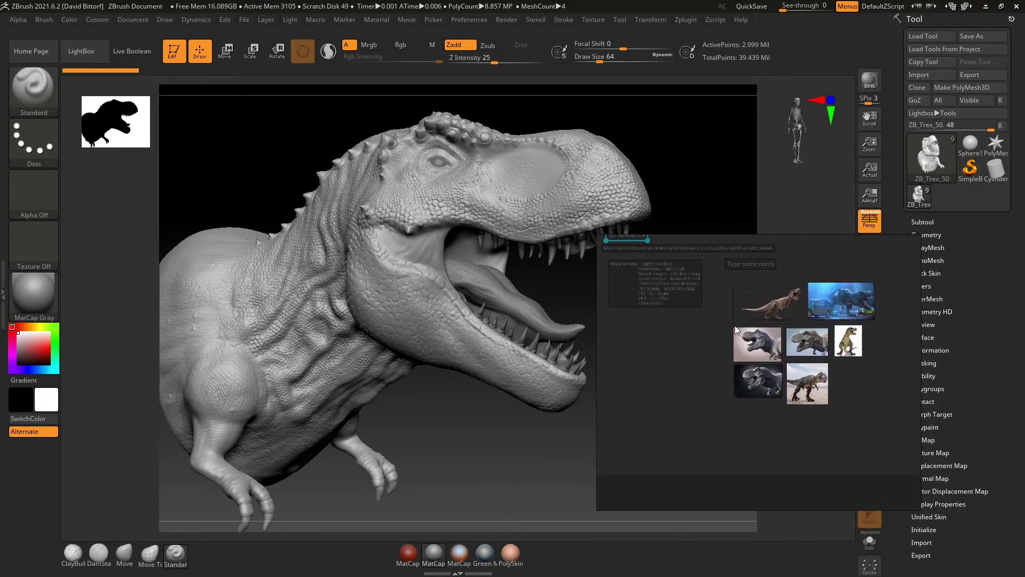
# Save the PureRef scene as TrexRef in the assets folder inside the desktop's Trex folder
pyautogui.rightClick(687, 365)
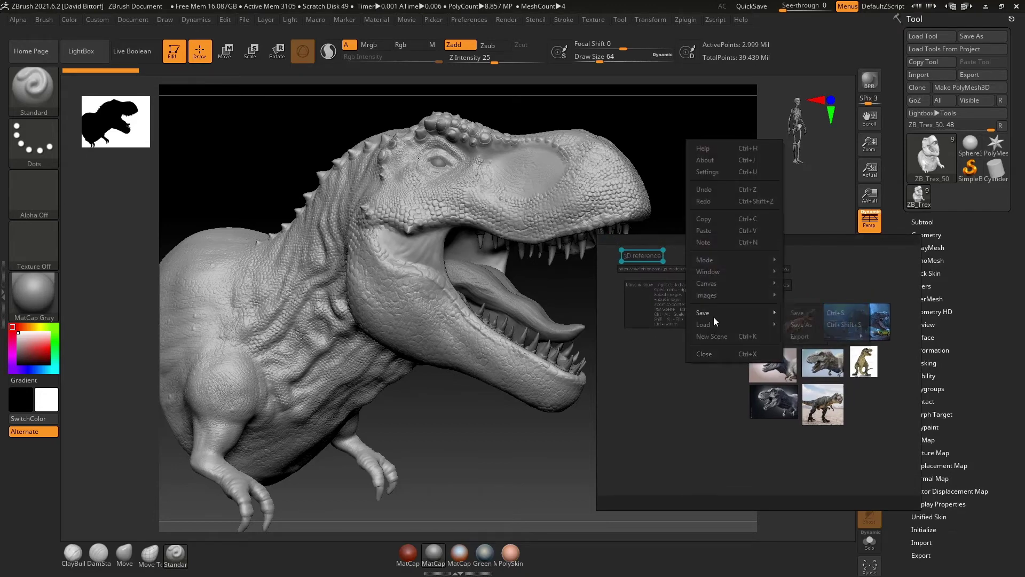
pyautogui.click(805, 317)
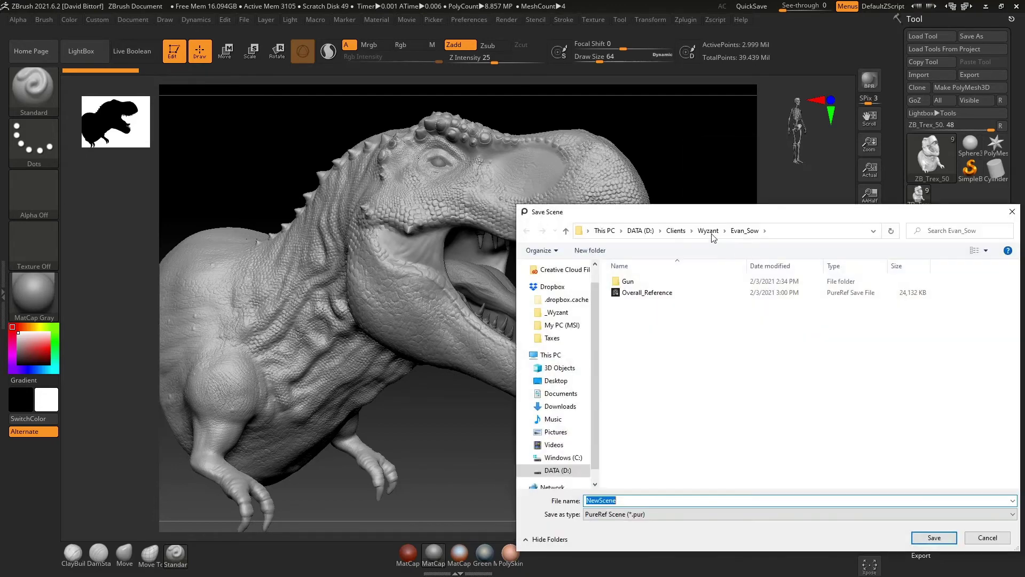
pyautogui.click(639, 229)
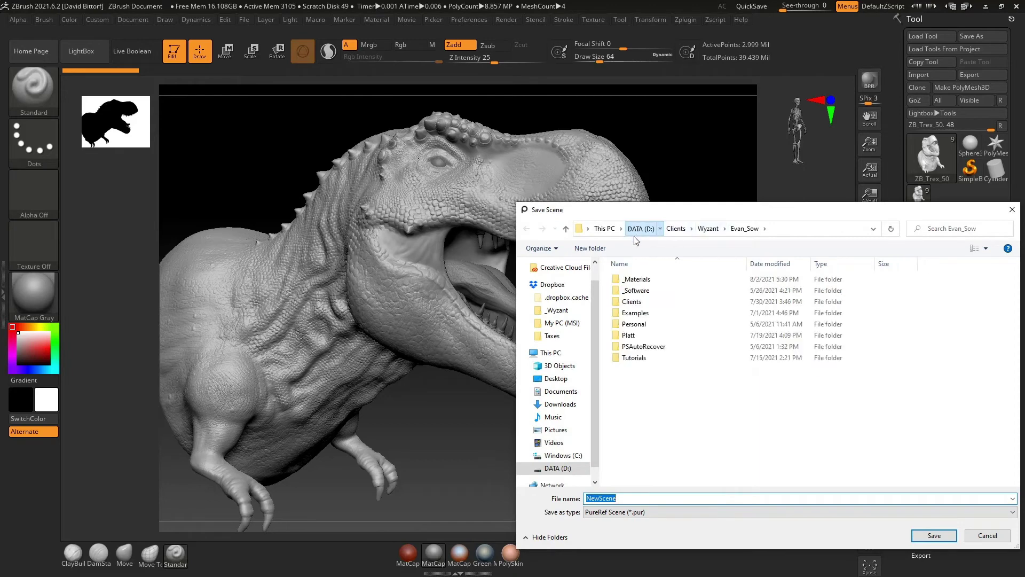
pyautogui.click(555, 378)
pyautogui.doubleClick(628, 291)
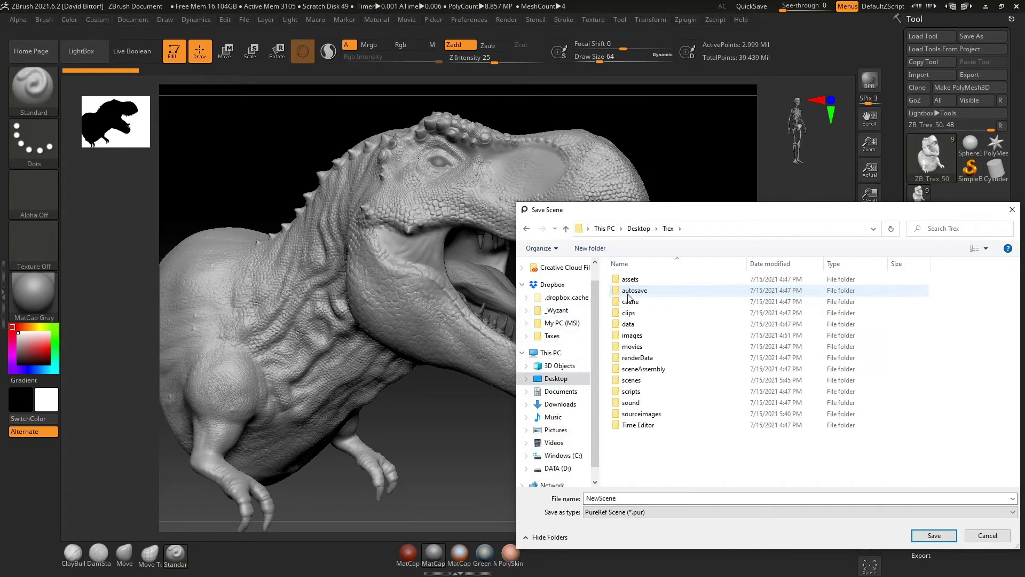
pyautogui.doubleClick(630, 278)
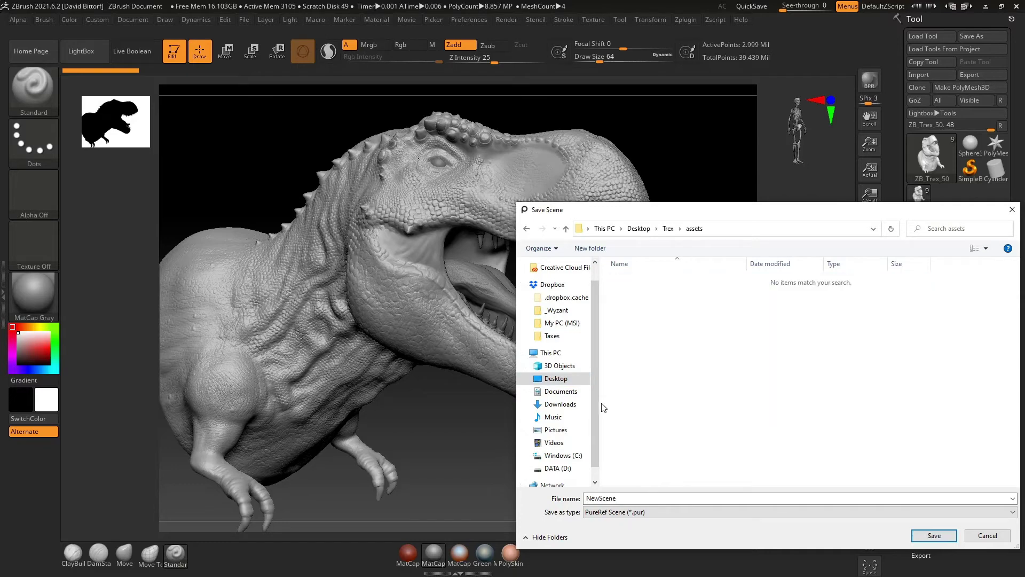
pyautogui.doubleClick(623, 499)
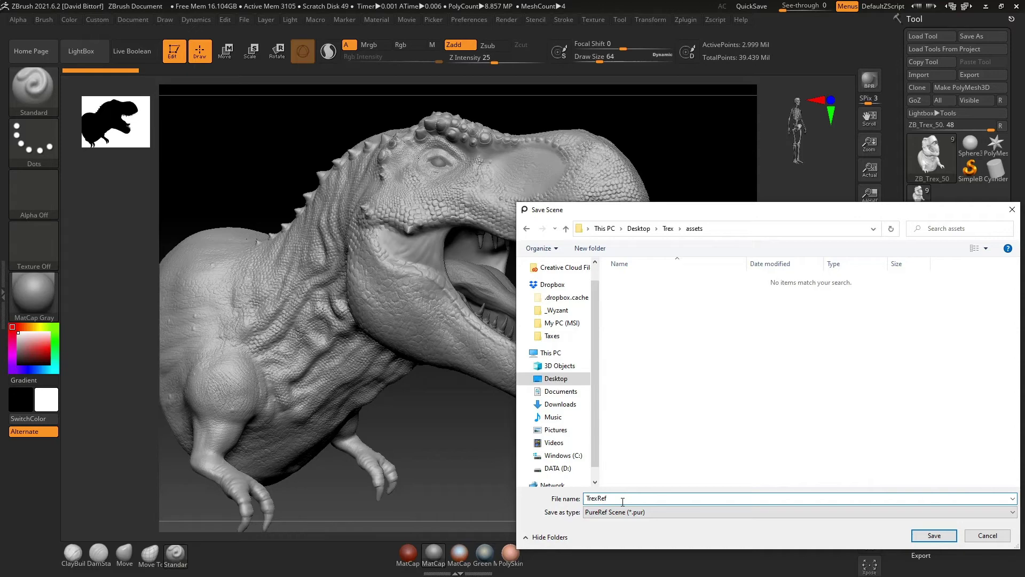
pyautogui.click(946, 536)
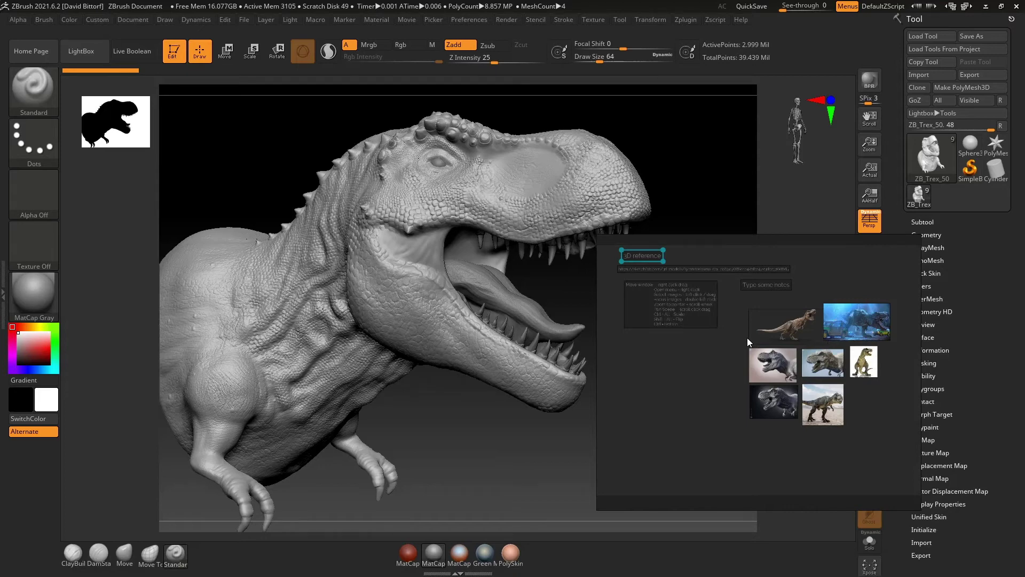
# Load the recent scene LightingReference.pur and make the PureRef window taller to fit its images
pyautogui.rightClick(733, 383)
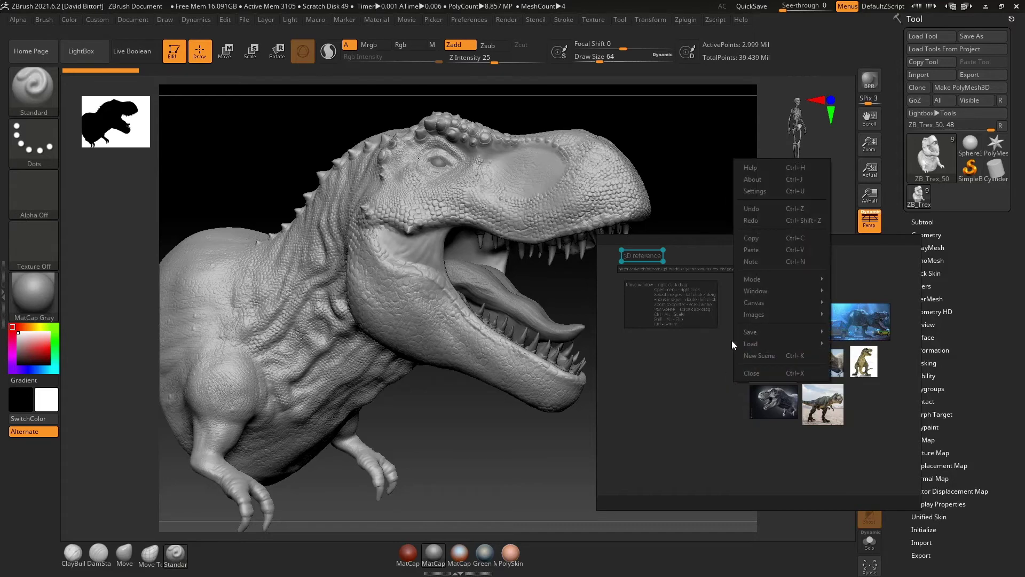
pyautogui.moveTo(751, 341)
pyautogui.moveTo(854, 354)
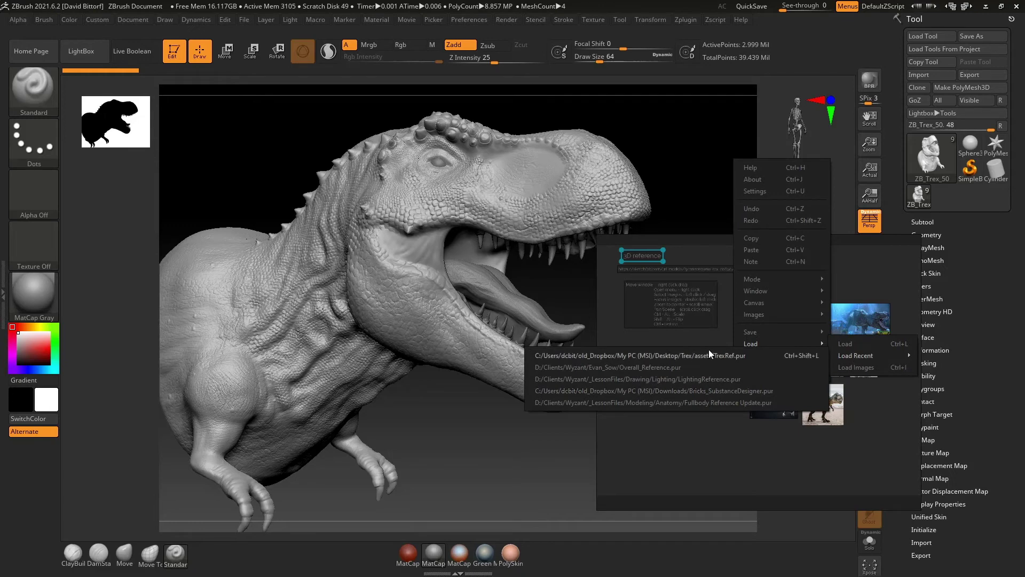
pyautogui.click(712, 381)
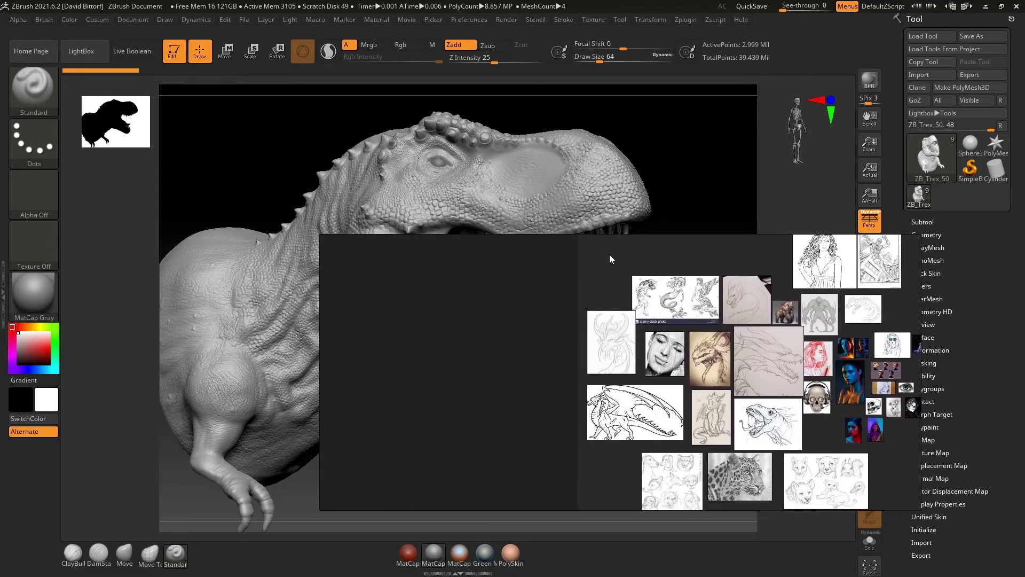
pyautogui.moveTo(609, 239); pyautogui.dragTo(611, 89)
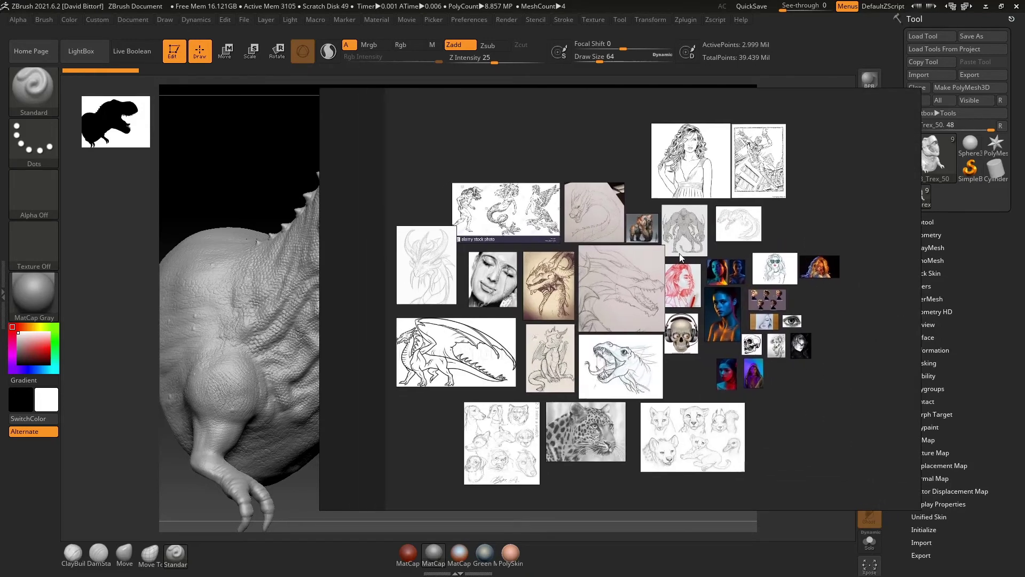
# Load the recent scene Overall_Reference.pur in place of the lighting board
pyautogui.rightClick(557, 139)
pyautogui.moveTo(597, 325)
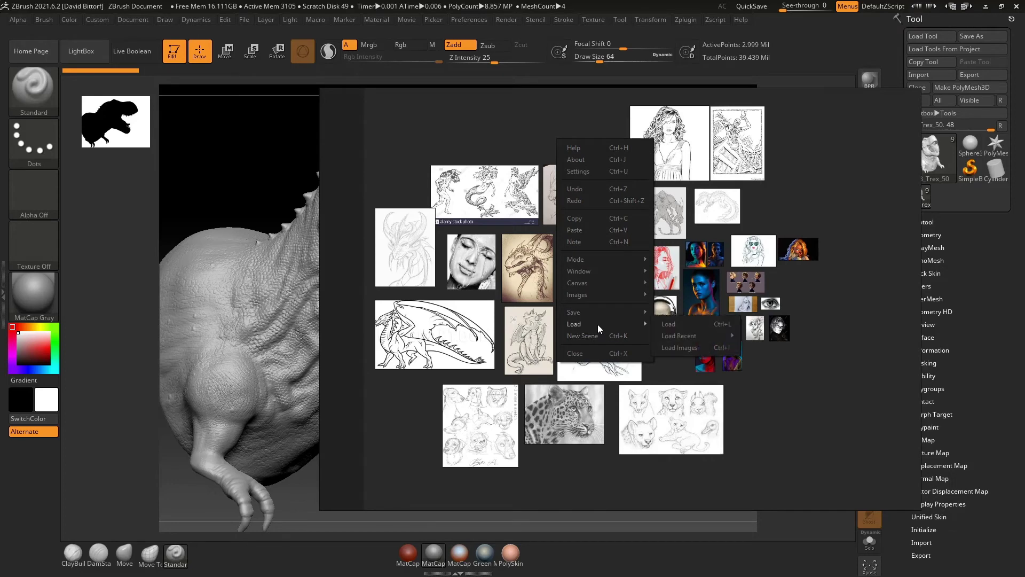
pyautogui.moveTo(682, 336)
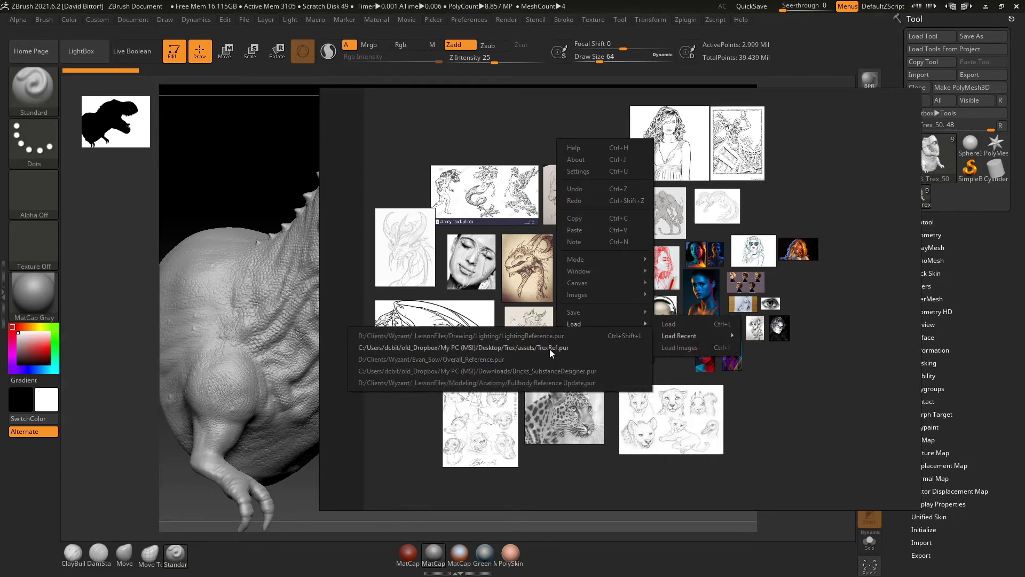
pyautogui.click(492, 360)
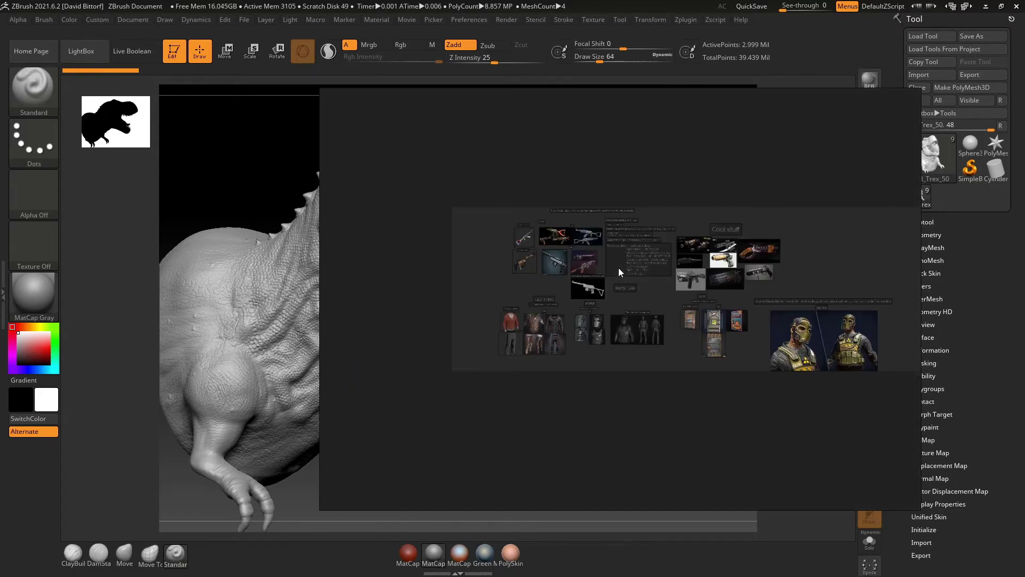
# Examine the guns section of the board up close, including the default models and skins
pyautogui.scroll(5, 553, 236)
pyautogui.moveTo(552, 251); pyautogui.dragTo(770, 229)
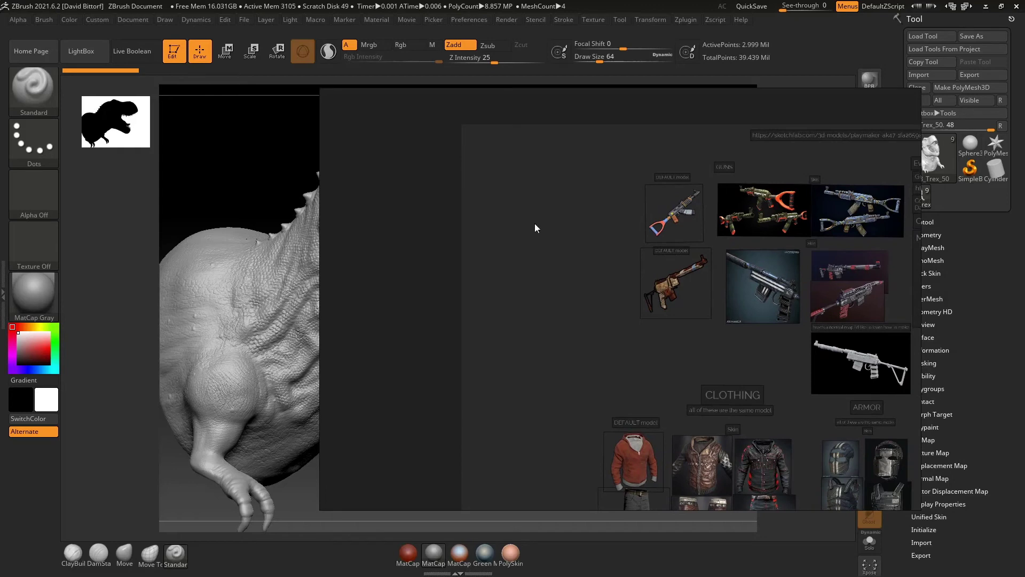
pyautogui.moveTo(405, 394); pyautogui.dragTo(413, 391)
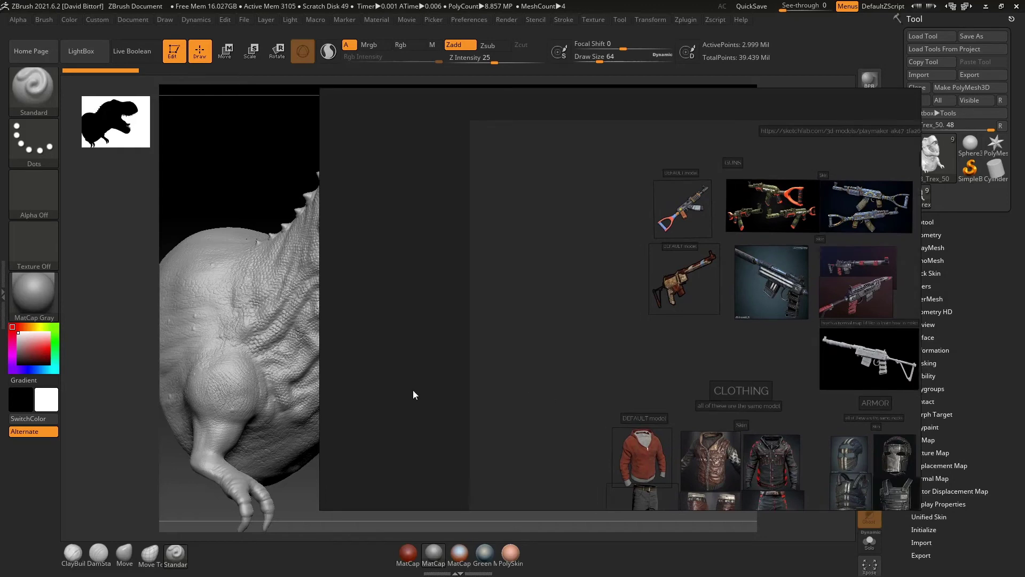
pyautogui.moveTo(738, 253); pyautogui.dragTo(510, 292)
pyautogui.scroll(4, 564, 271)
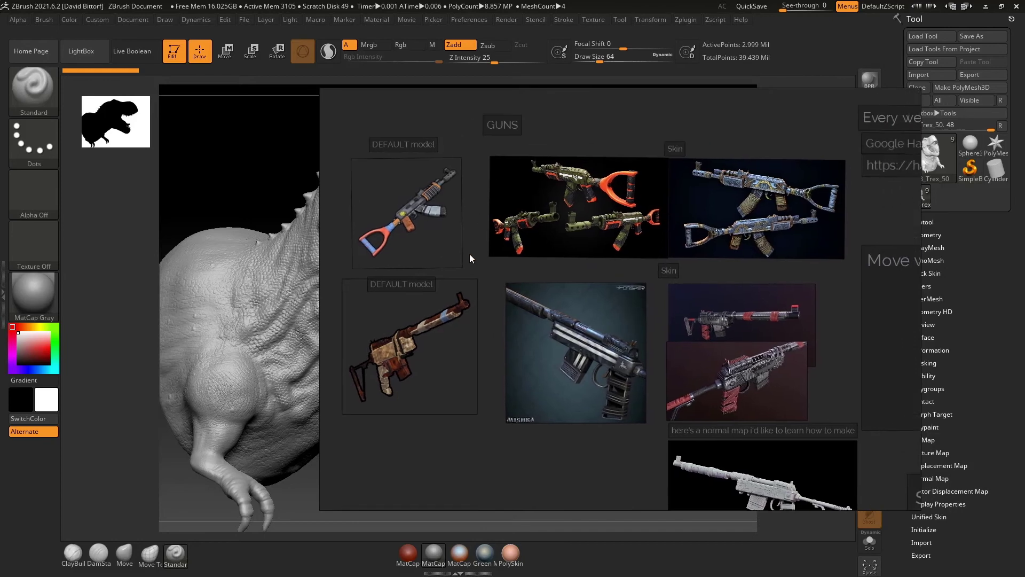
pyautogui.scroll(2, 484, 267)
pyautogui.scroll(-4, 484, 267)
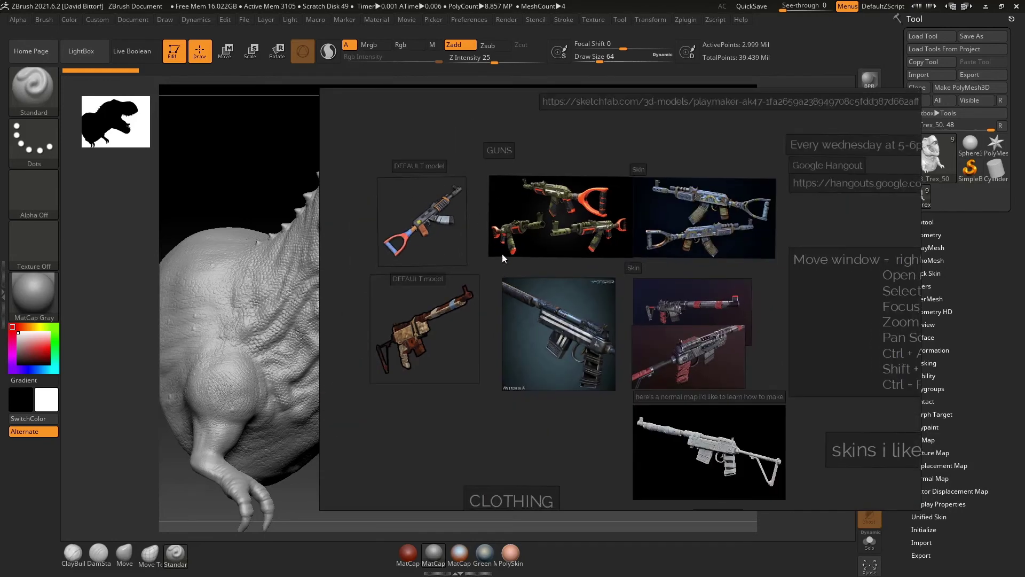
# Widen the PureRef window over the ZBrush canvas and examine the clothing and armor sections of the board
pyautogui.moveTo(594, 447); pyautogui.dragTo(644, 159)
pyautogui.moveTo(645, 245); pyautogui.dragTo(663, 217)
pyautogui.scroll(2, 651, 290)
pyautogui.moveTo(629, 280); pyautogui.dragTo(57, 210)
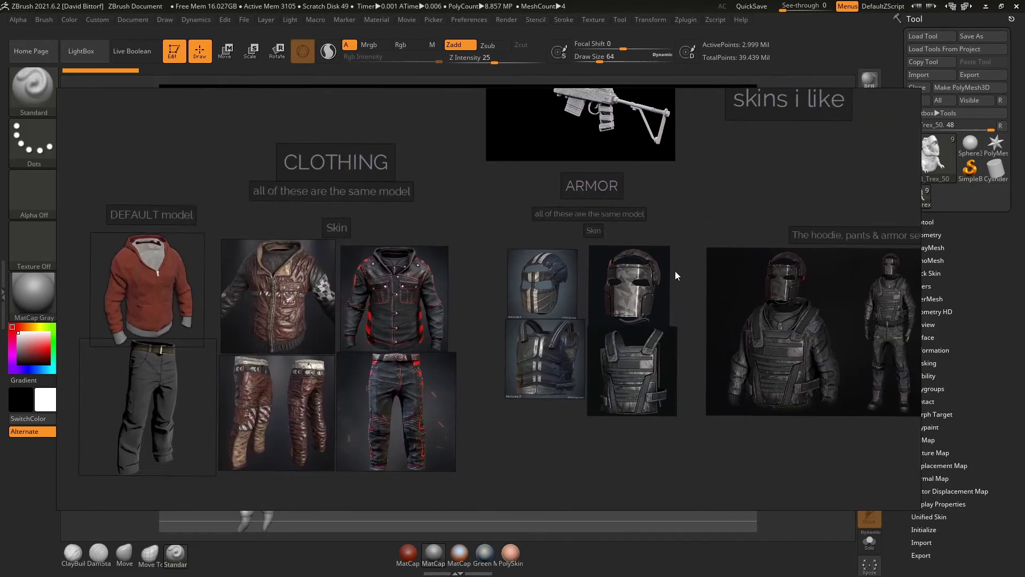
pyautogui.moveTo(674, 271); pyautogui.dragTo(339, 282)
pyautogui.scroll(3, 556, 271)
pyautogui.scroll(-1, 557, 274)
pyautogui.moveTo(575, 272); pyautogui.dragTo(288, 302)
pyautogui.scroll(-2, 566, 300)
pyautogui.scroll(-2, 567, 300)
pyautogui.moveTo(707, 302); pyautogui.dragTo(425, 325)
# Examine the link and shortcut notes and the "Cool stuff" weapons, and view the board's sections together
pyautogui.moveTo(347, 160); pyautogui.dragTo(440, 344)
pyautogui.scroll(3, 375, 320)
pyautogui.scroll(-2, 373, 319)
pyautogui.moveTo(374, 319)
pyautogui.mouseDown()
pyautogui.moveTo(401, 350)
pyautogui.moveTo(391, 325)
pyautogui.mouseUp()
pyautogui.moveTo(205, 321); pyautogui.dragTo(404, 311)
pyautogui.scroll(-2, 404, 315)
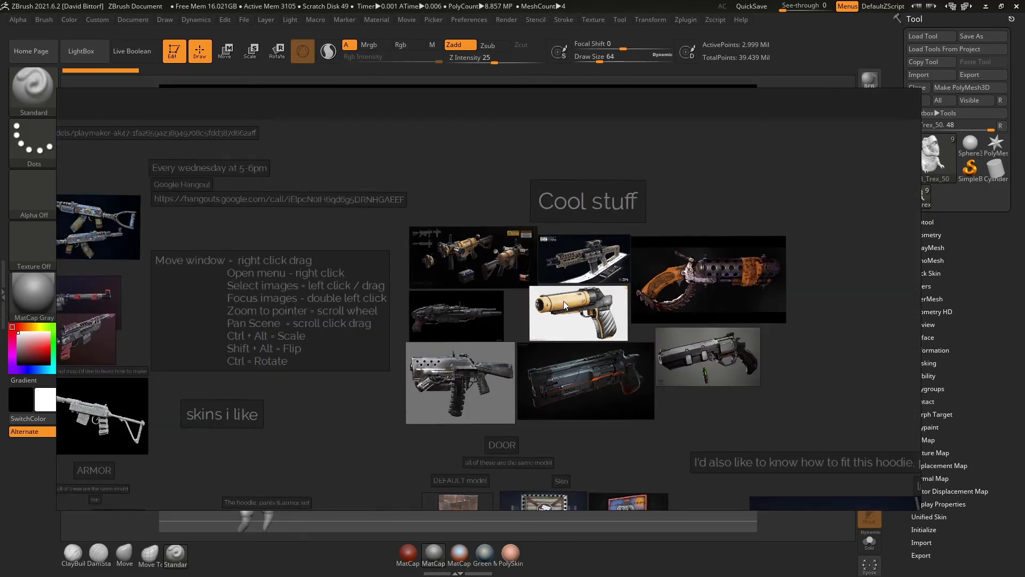
pyautogui.moveTo(408, 323); pyautogui.dragTo(653, 309)
pyautogui.moveTo(632, 353); pyautogui.dragTo(579, 253)
pyautogui.scroll(-2, 622, 348)
pyautogui.moveTo(613, 302); pyautogui.dragTo(550, 346)
# Load the recent scene Bricks_SubstanceDesigner.pur to show its node graph screenshots
pyautogui.rightClick(536, 310)
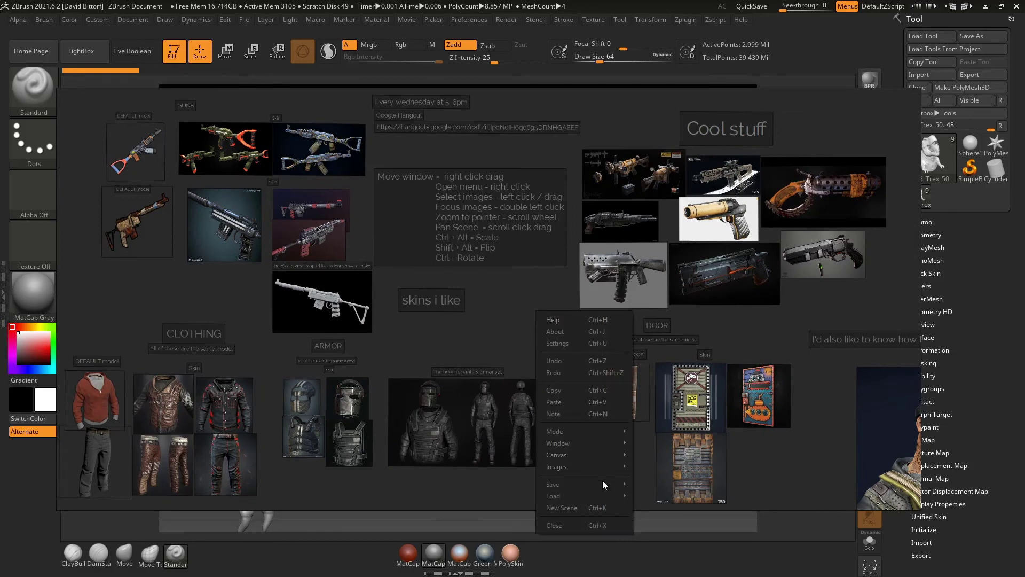
pyautogui.moveTo(607, 494)
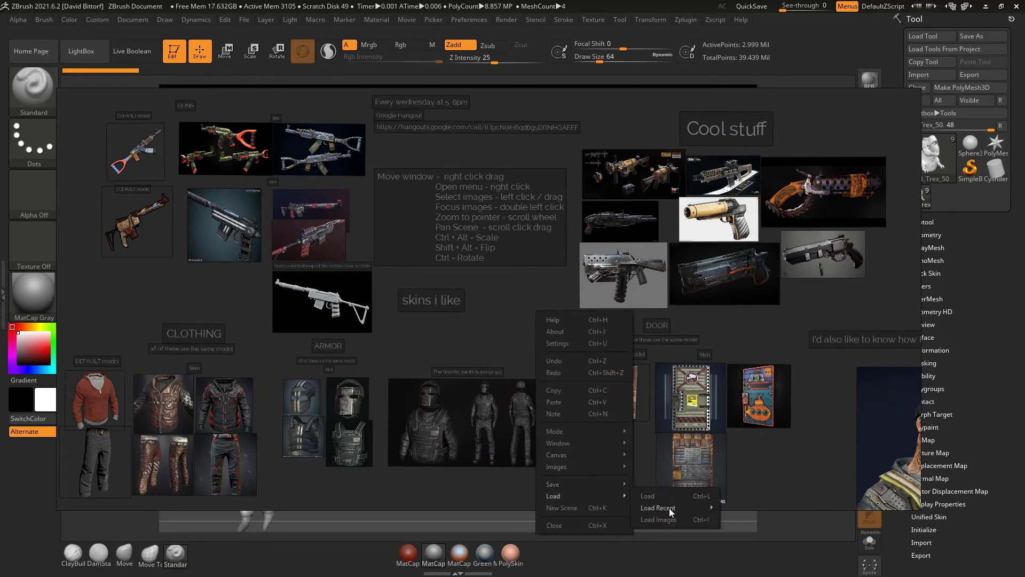
pyautogui.moveTo(678, 505)
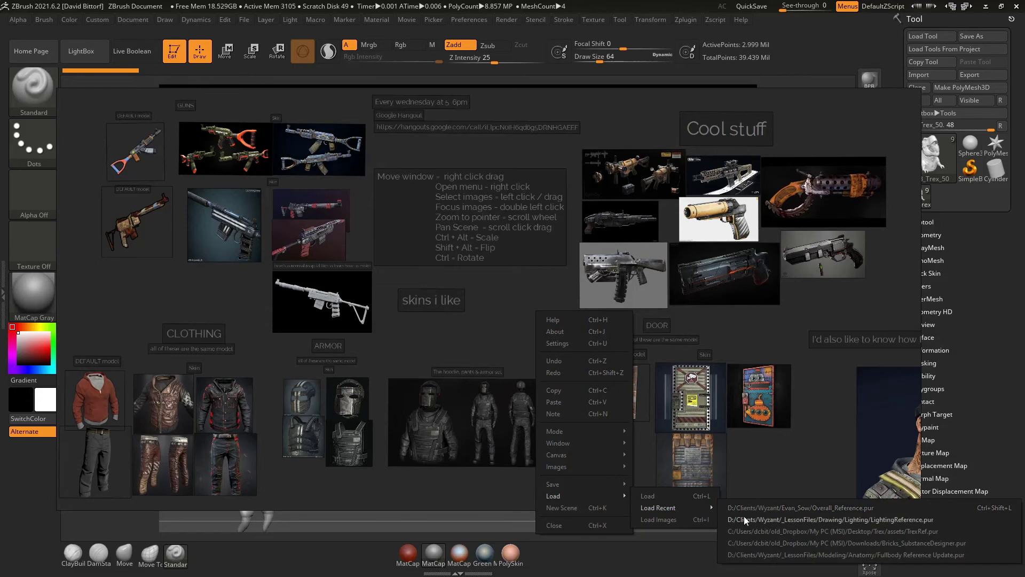
pyautogui.click(782, 546)
pyautogui.click(498, 306)
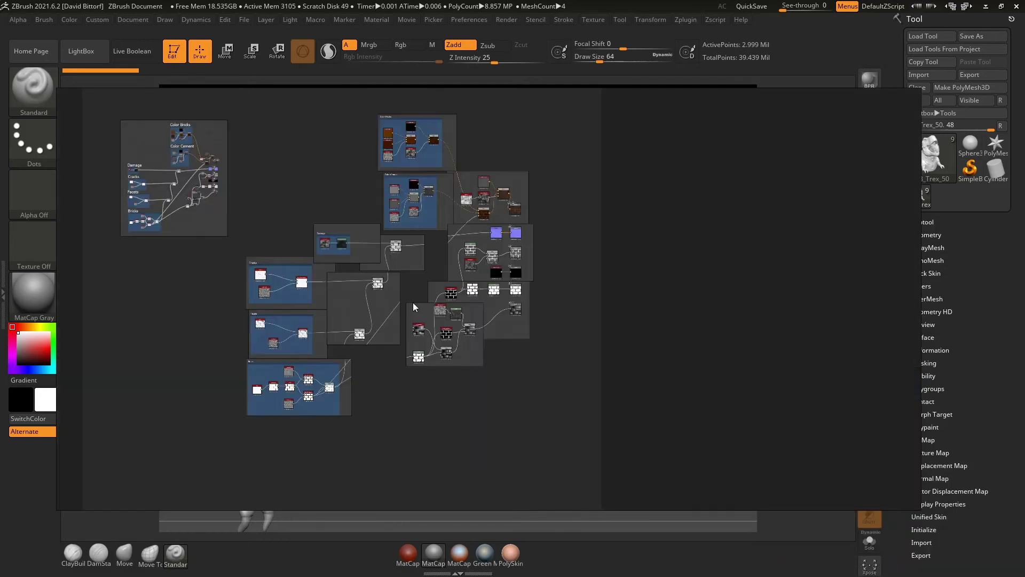
# Examine the Color Bricks and Color Cement node groups of the bricks graph up close
pyautogui.scroll(4, 413, 307)
pyautogui.moveTo(249, 377); pyautogui.dragTo(502, 258)
pyautogui.moveTo(657, 231); pyautogui.dragTo(561, 278)
pyautogui.moveTo(615, 203); pyautogui.dragTo(518, 303)
pyautogui.moveTo(575, 229); pyautogui.dragTo(528, 300)
pyautogui.moveTo(489, 187); pyautogui.dragTo(472, 227)
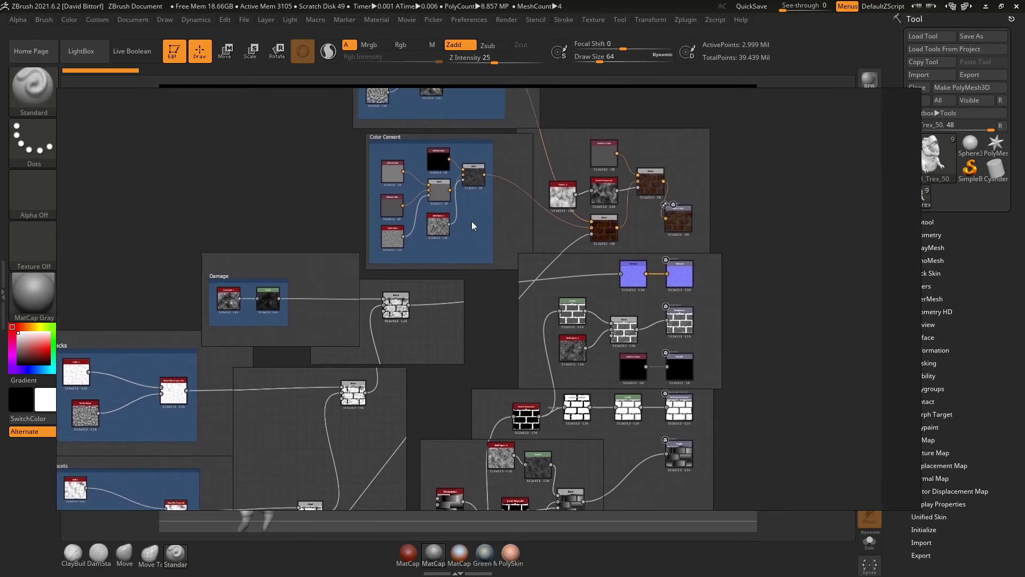
pyautogui.scroll(4, 472, 224)
pyautogui.scroll(8, 408, 300)
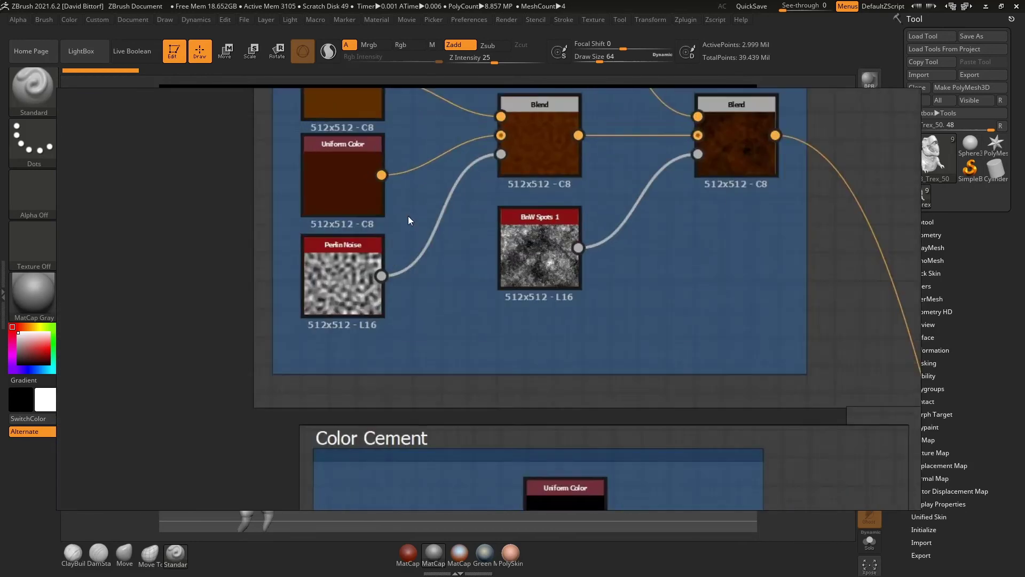
pyautogui.scroll(4, 408, 217)
pyautogui.hscroll(2, 389, 245)
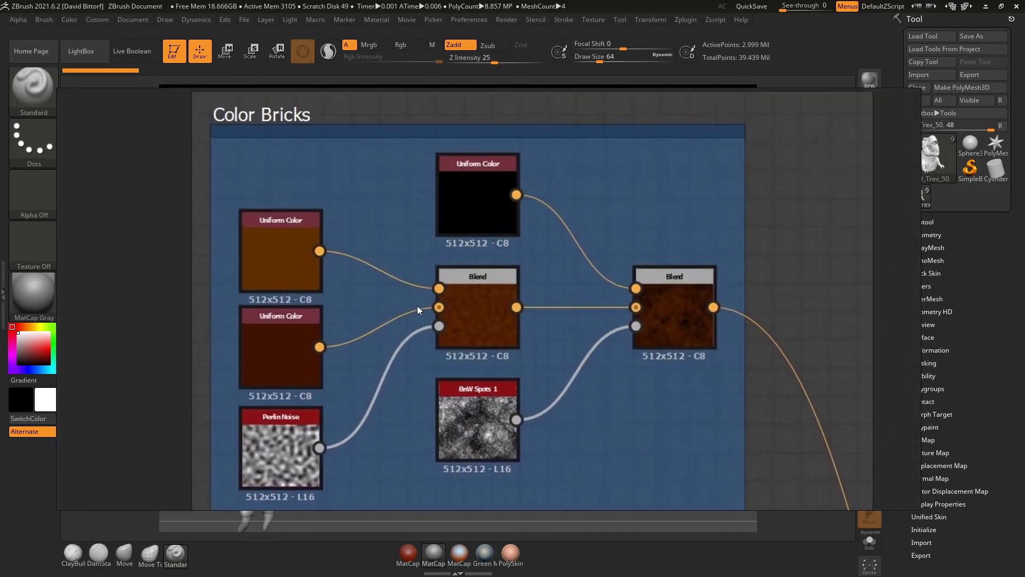
# Examine the output nodes in the detailed screenshots and compare them with the zoomed-in single overview screenshot of the graph
pyautogui.scroll(-3, 573, 347)
pyautogui.scroll(-5, 573, 347)
pyautogui.hscroll(4, 489, 331)
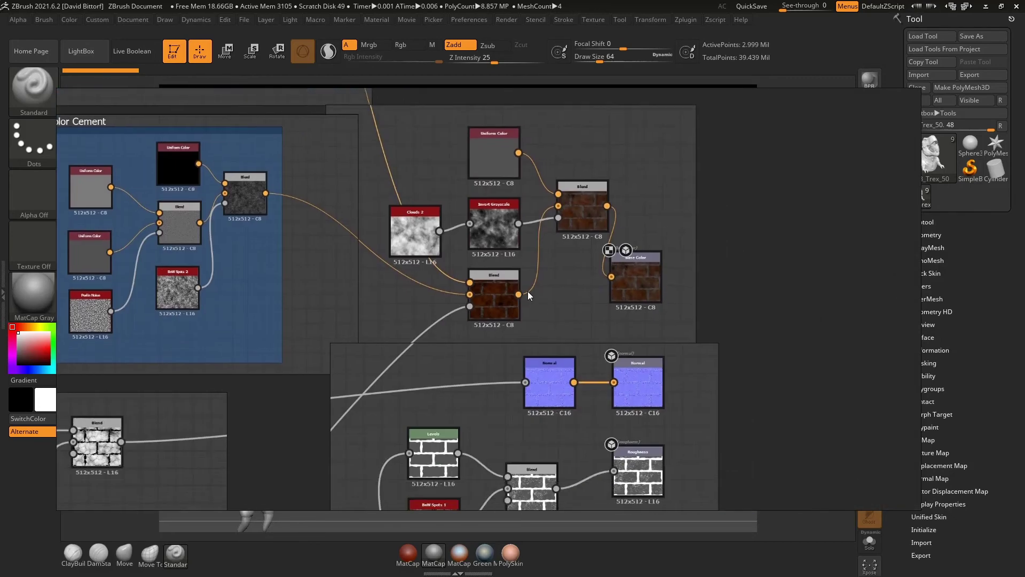
pyautogui.scroll(-10, 527, 291)
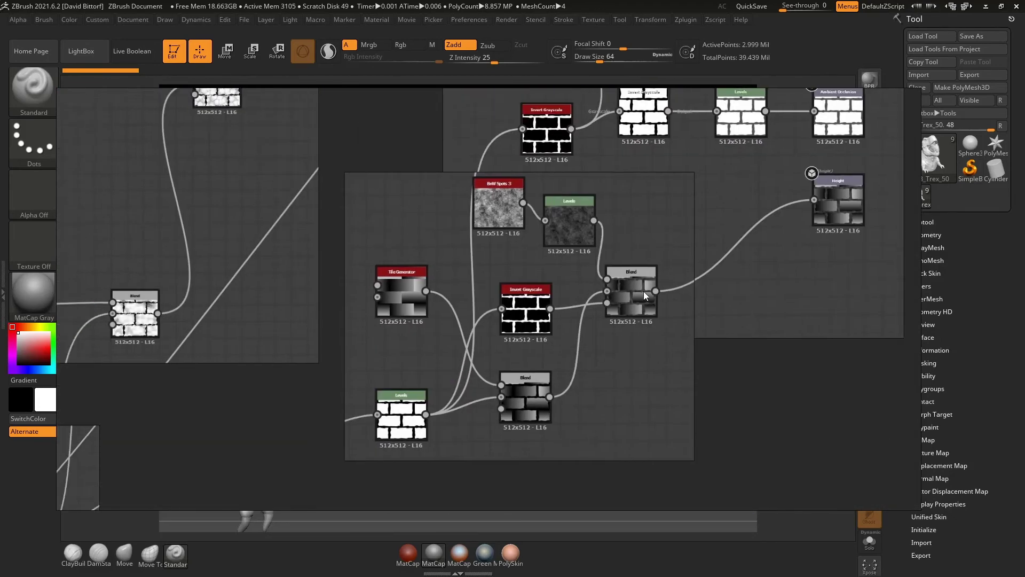
pyautogui.scroll(-8, 643, 290)
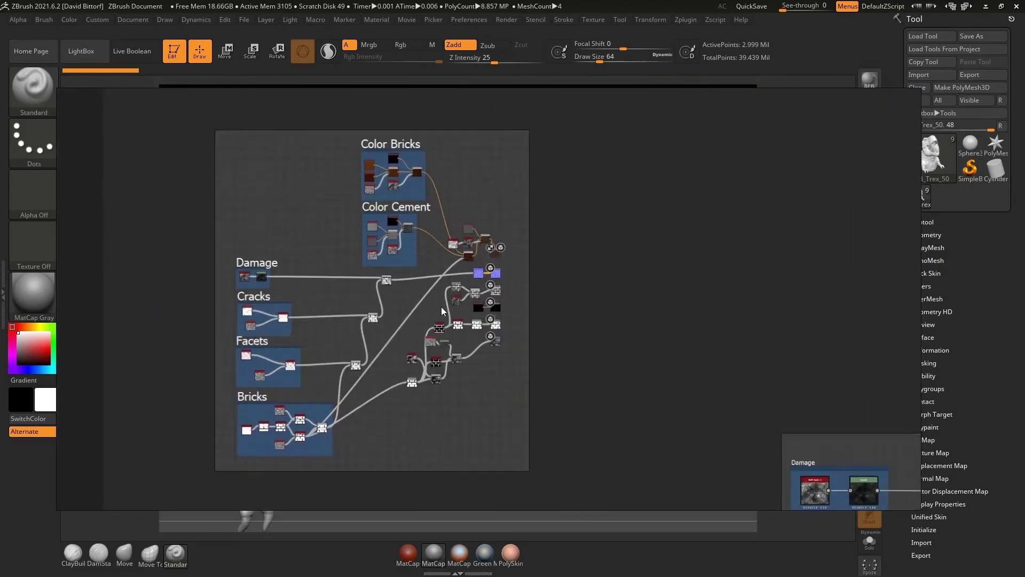
pyautogui.scroll(1, 350, 285)
pyautogui.scroll(5, 443, 323)
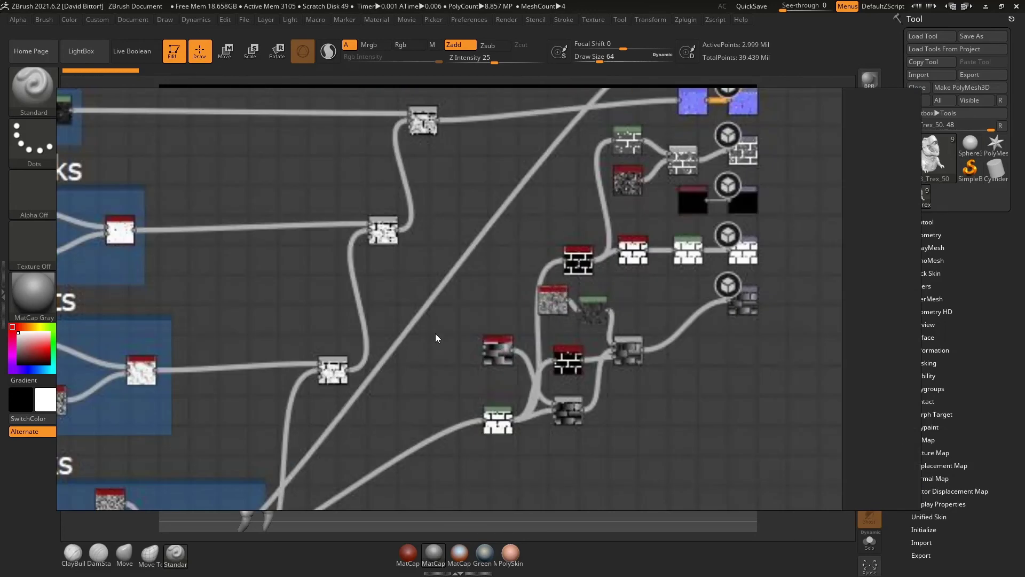
pyautogui.scroll(-8, 443, 323)
pyautogui.scroll(10, 476, 272)
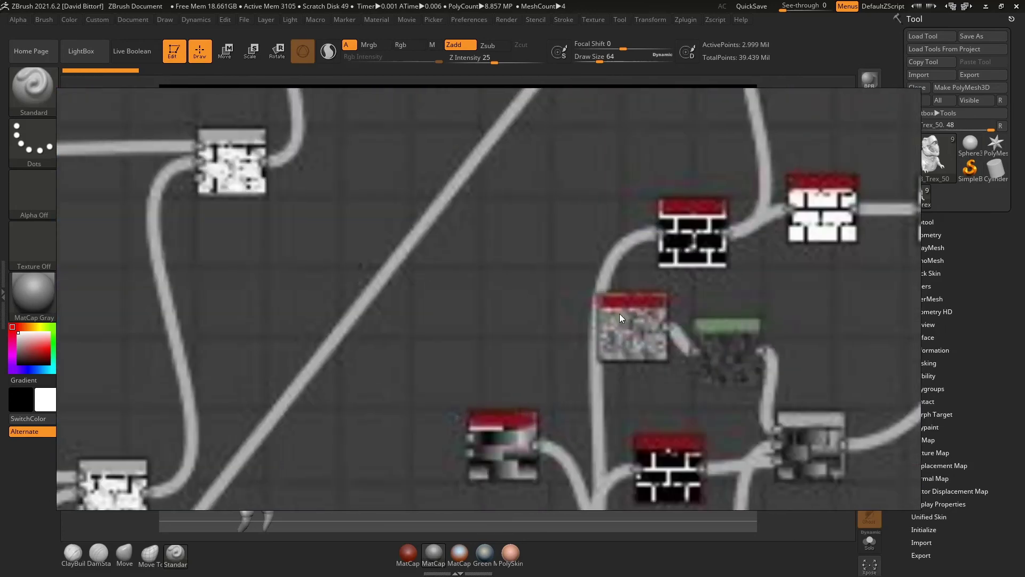
pyautogui.moveTo(659, 339); pyautogui.dragTo(482, 262)
pyautogui.scroll(2, 483, 262)
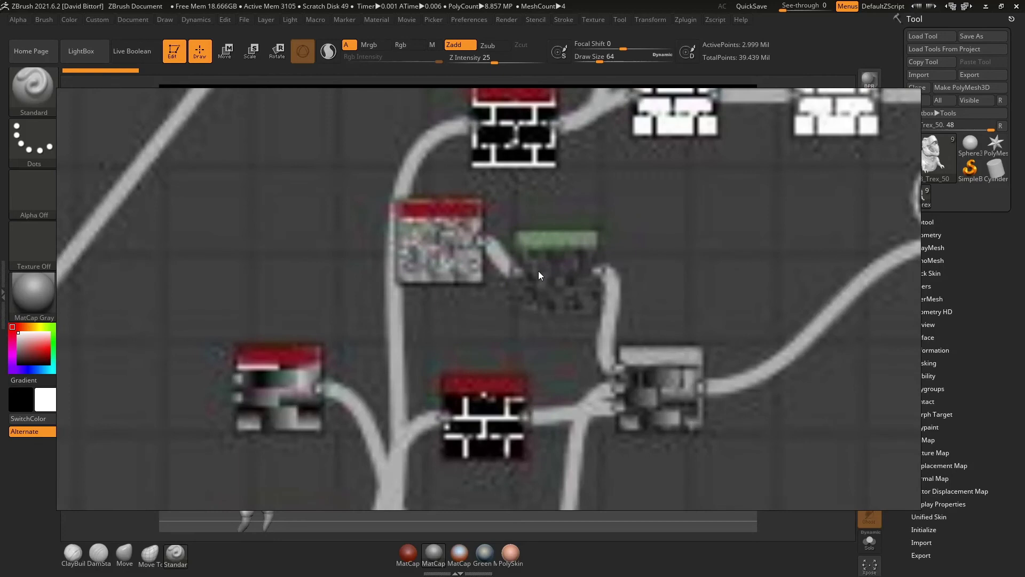
pyautogui.scroll(-8, 538, 270)
pyautogui.scroll(7, 449, 187)
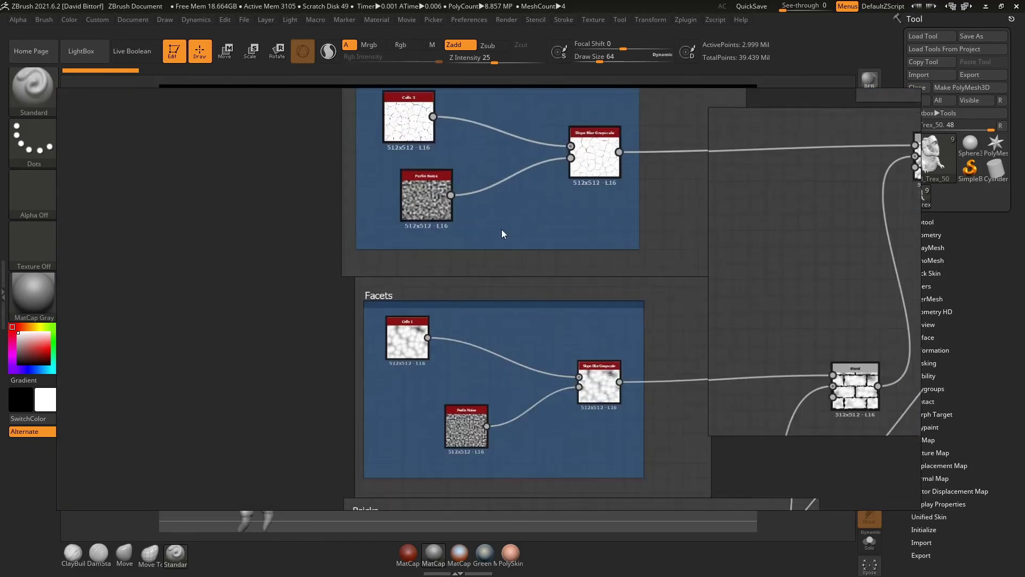
# Examine the Cracks and Facets node groups and view all the node graph screenshots together
pyautogui.moveTo(517, 306); pyautogui.dragTo(477, 218)
pyautogui.scroll(2, 477, 218)
pyautogui.scroll(-1, 476, 218)
pyautogui.moveTo(572, 225)
pyautogui.mouseDown()
pyautogui.moveTo(508, 224)
pyautogui.moveTo(553, 225)
pyautogui.mouseUp()
pyautogui.scroll(-5, 289, 235)
pyautogui.scroll(2, 477, 230)
pyautogui.moveTo(464, 248); pyautogui.dragTo(405, 312)
pyautogui.moveTo(529, 195); pyautogui.dragTo(503, 222)
pyautogui.scroll(-5, 503, 222)
pyautogui.scroll(3, 487, 252)
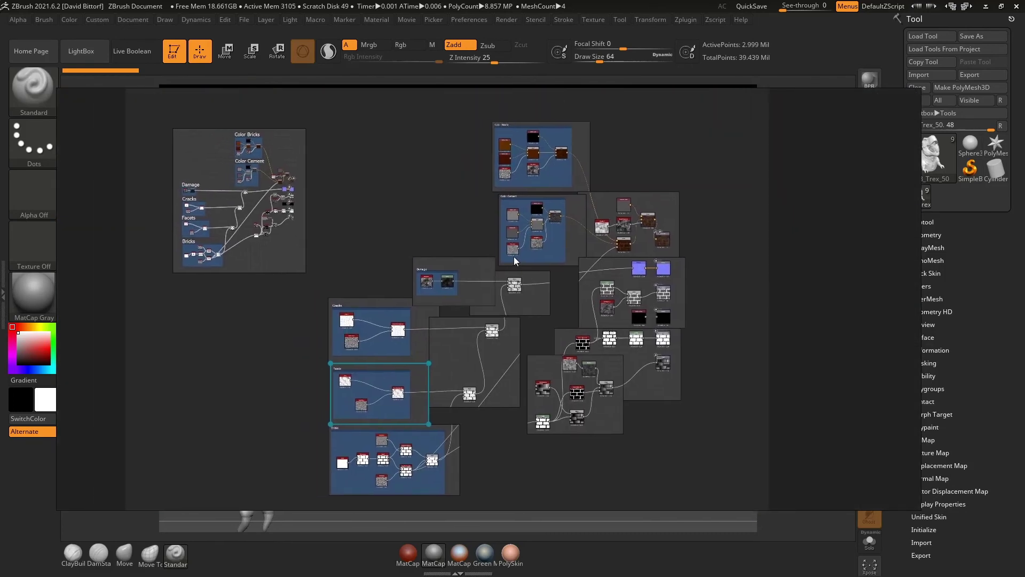
# Start loading another scene and browse to the Clients\Wyzant folder on the DATA (D:) drive
pyautogui.rightClick(398, 176)
pyautogui.moveTo(420, 350)
pyautogui.moveTo(550, 370)
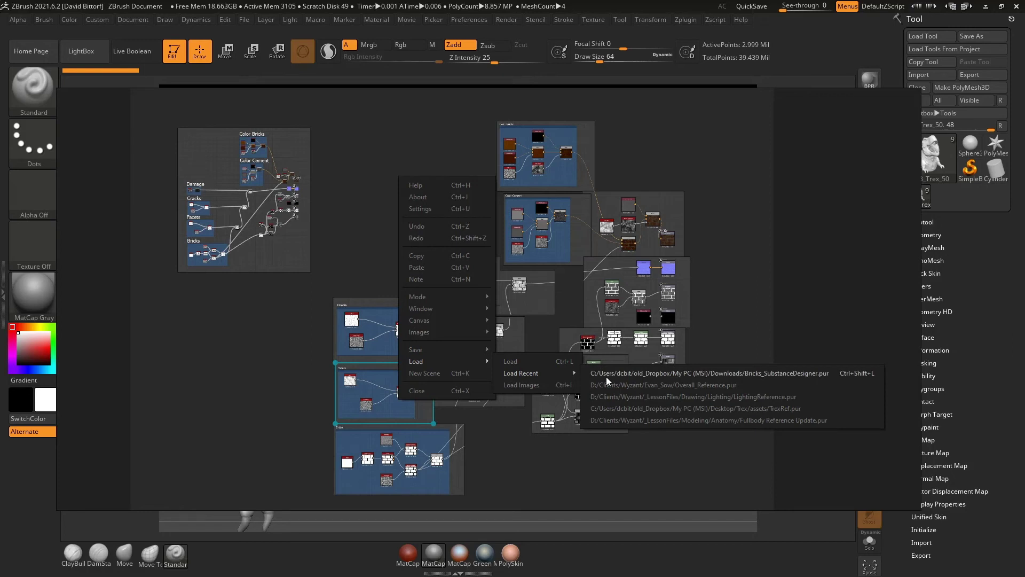
pyautogui.click(515, 361)
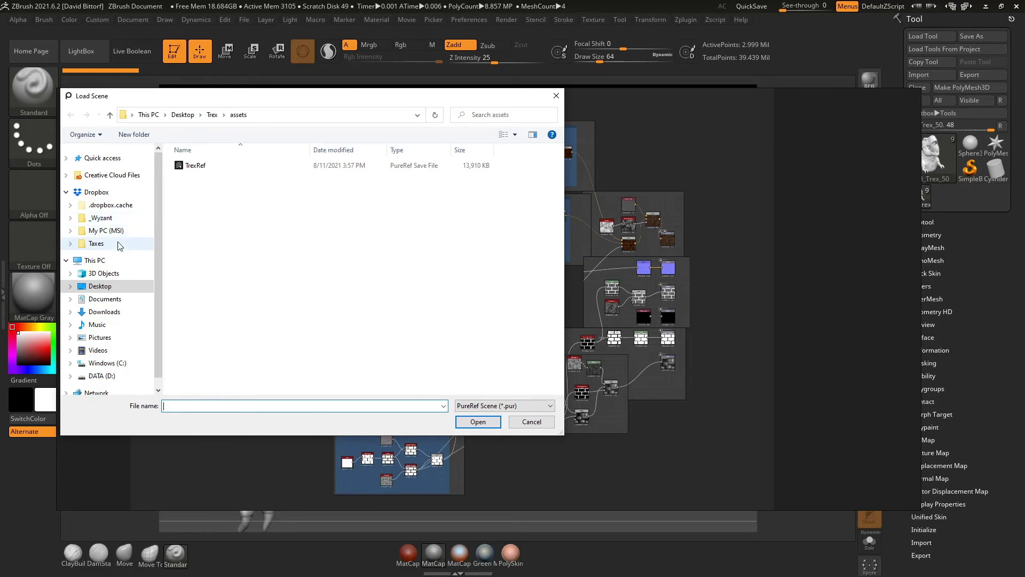
pyautogui.click(116, 377)
pyautogui.doubleClick(195, 188)
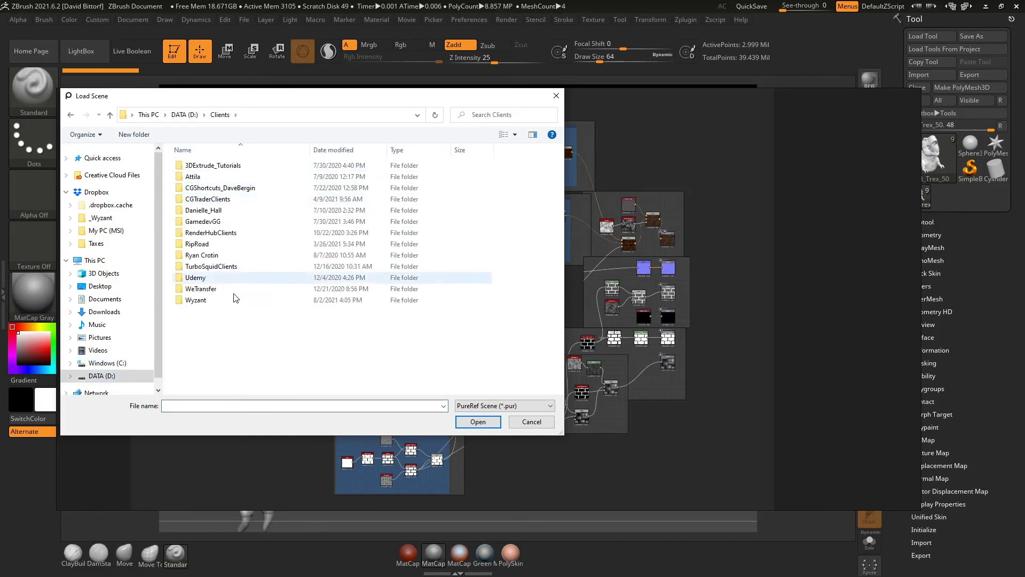
pyautogui.doubleClick(235, 299)
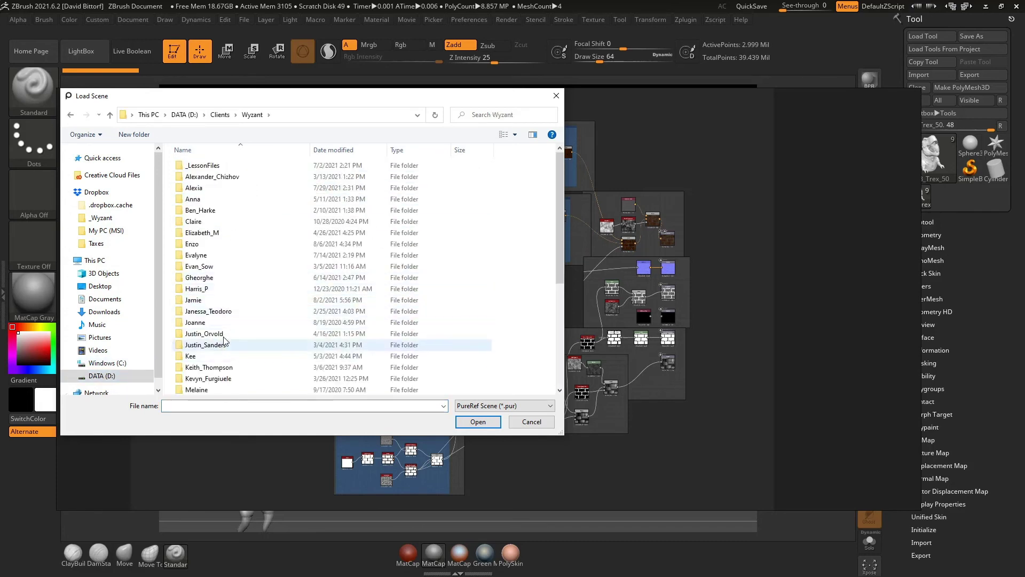
# Load Frankenbots_Reference from the client's Frankenbots\Characters\_Reference folder without saving the current scene
pyautogui.scroll(-2, 219, 280)
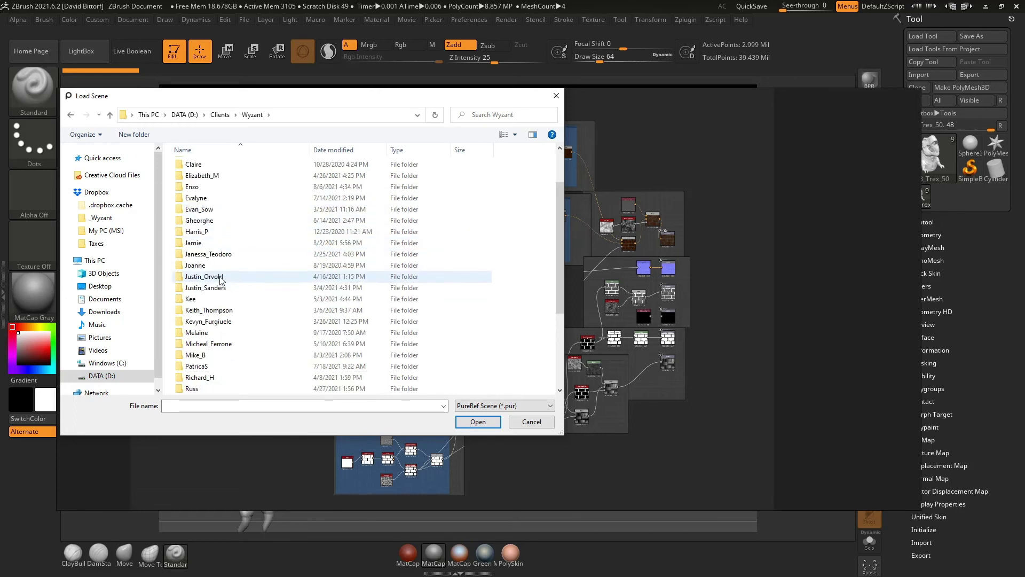
pyautogui.doubleClick(230, 343)
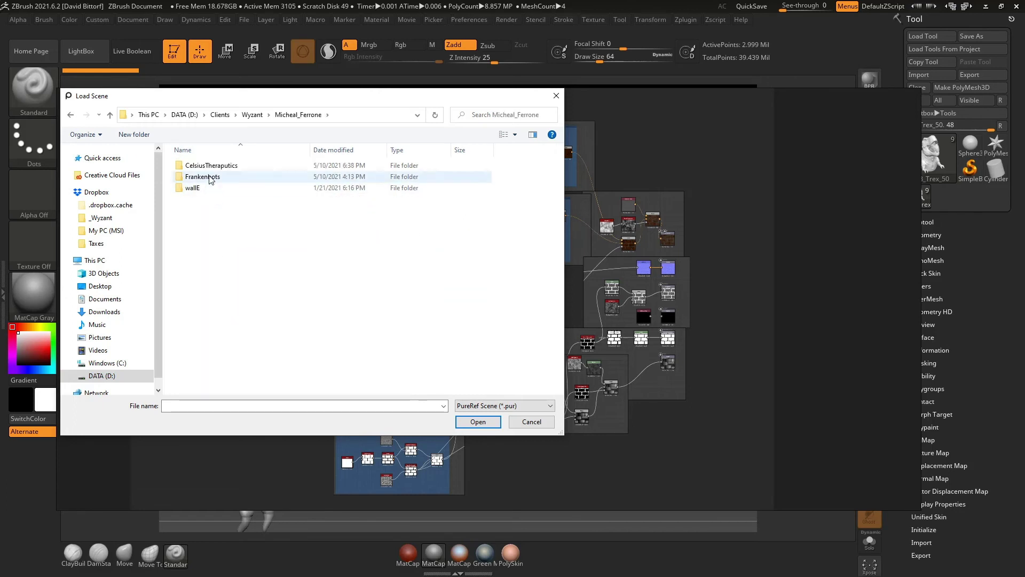
pyautogui.doubleClick(209, 176)
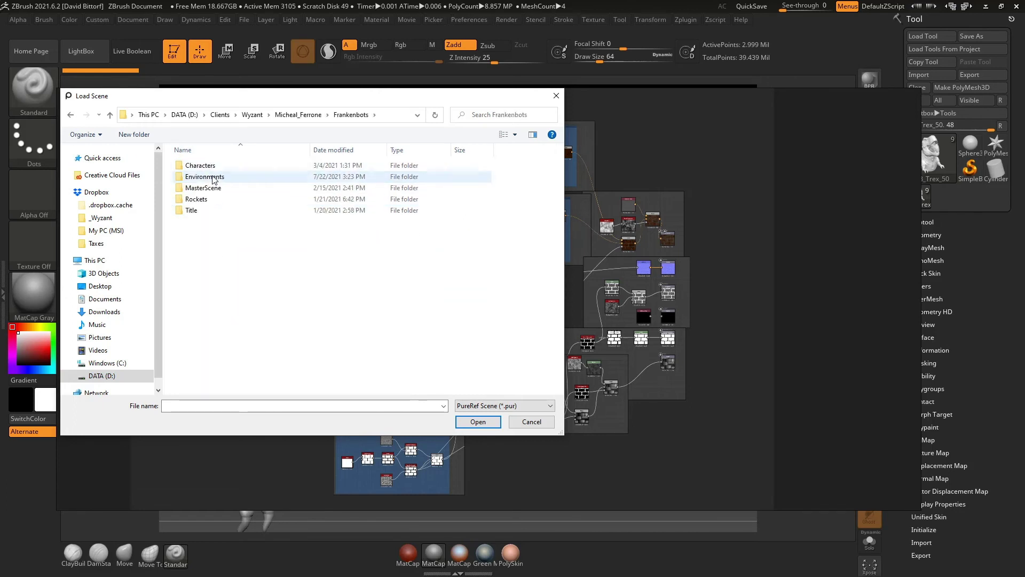
pyautogui.doubleClick(211, 166)
pyautogui.doubleClick(211, 166)
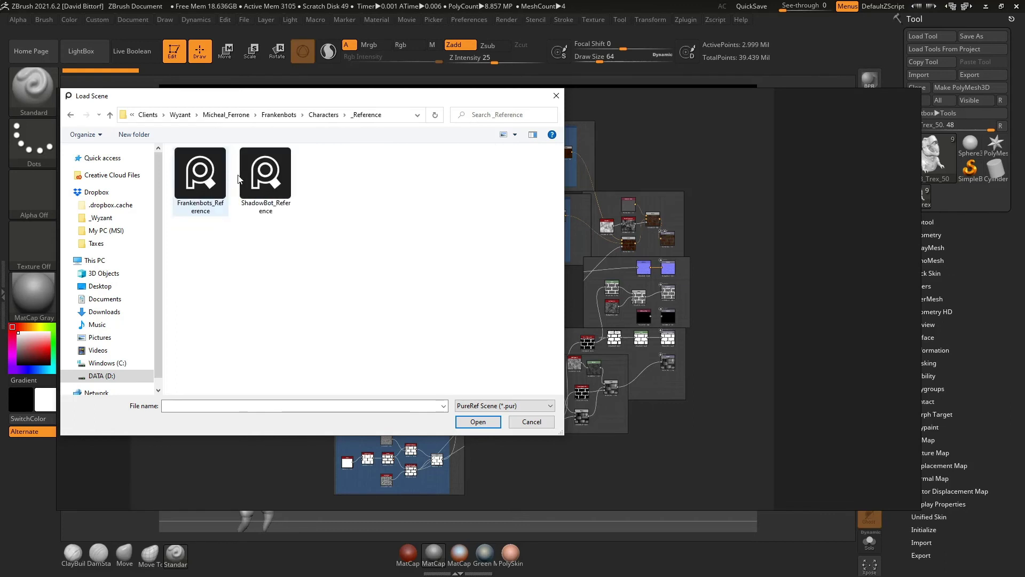
pyautogui.click(265, 176)
pyautogui.click(194, 173)
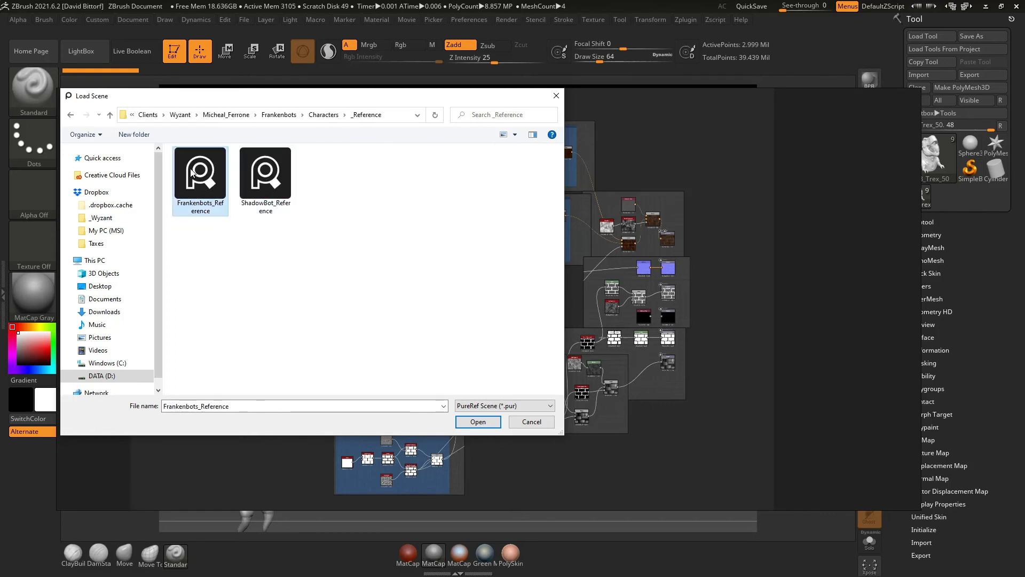
pyautogui.click(478, 422)
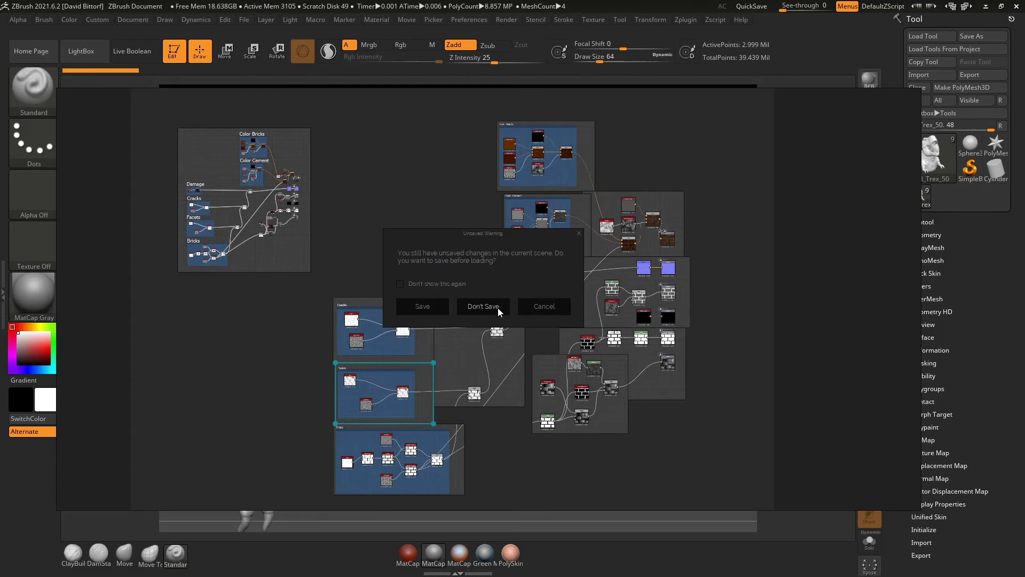
pyautogui.click(498, 307)
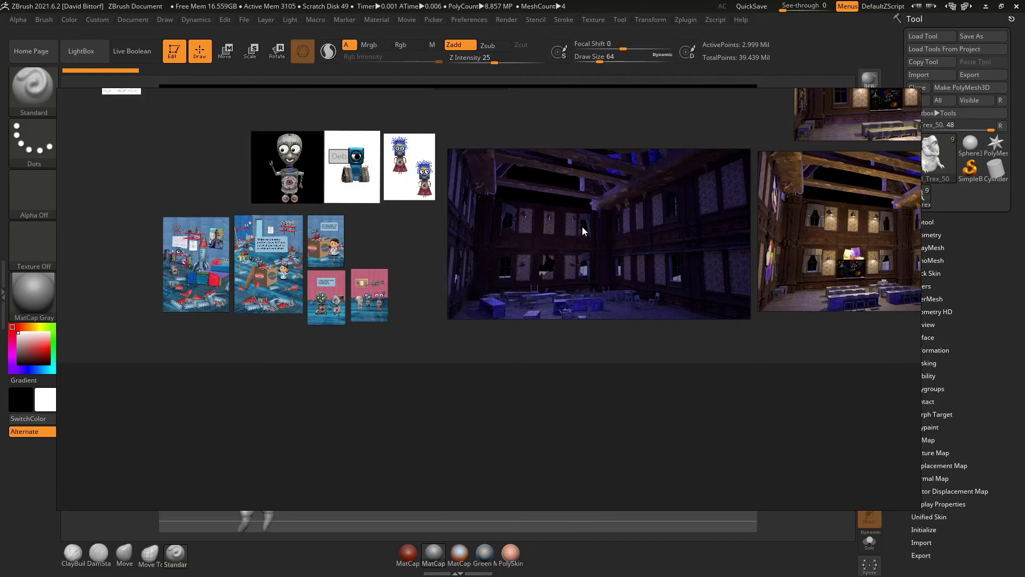
# Examine the Floyd, ShadowBot and Sue characters on the Frankenbot vision board, including the notes on arms and materials
pyautogui.scroll(-5, 582, 227)
pyautogui.scroll(6, 567, 303)
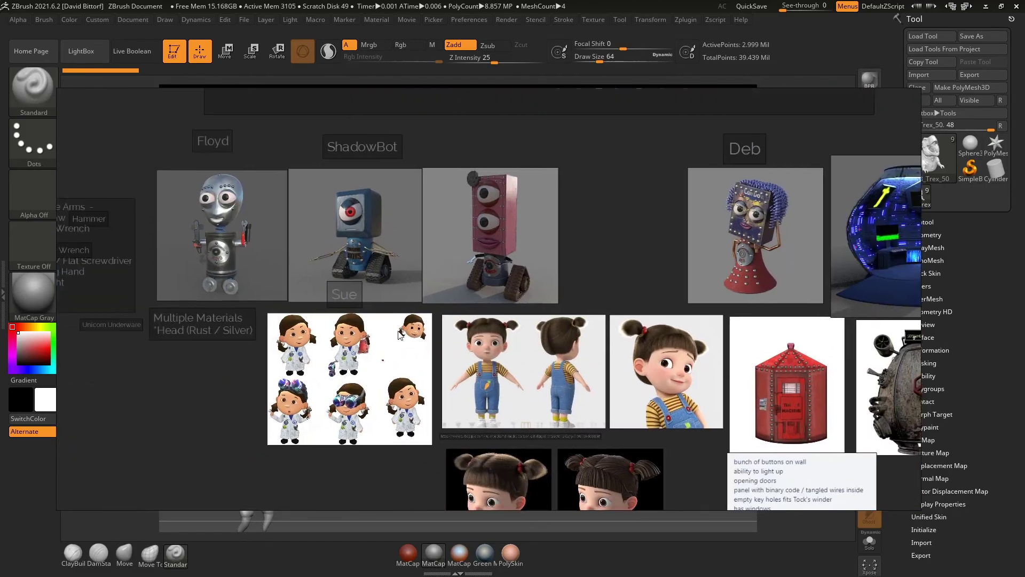
pyautogui.scroll(2, 341, 299)
pyautogui.moveTo(341, 300); pyautogui.dragTo(450, 384)
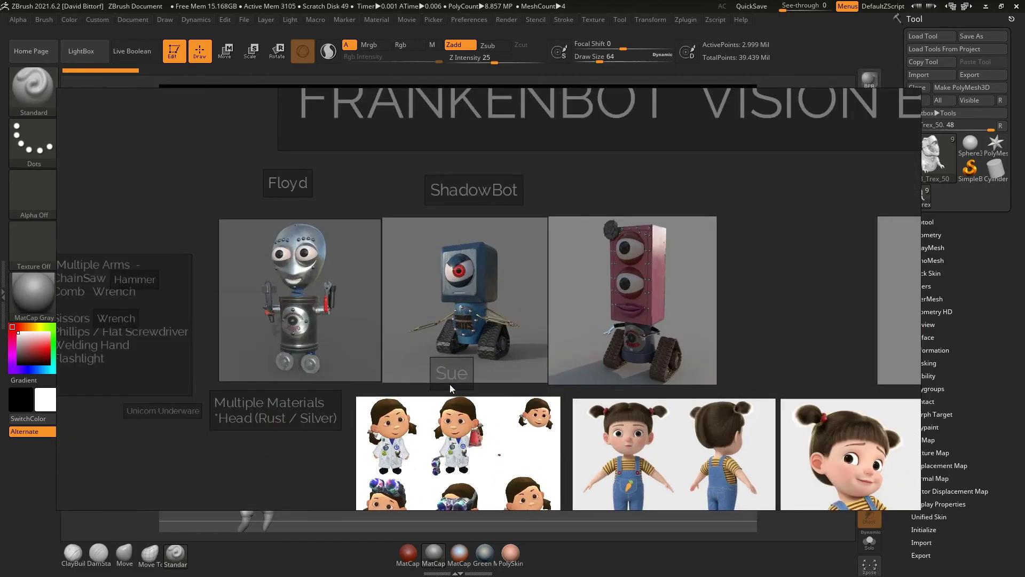
pyautogui.moveTo(373, 359); pyautogui.dragTo(462, 375)
pyautogui.scroll(6, 204, 331)
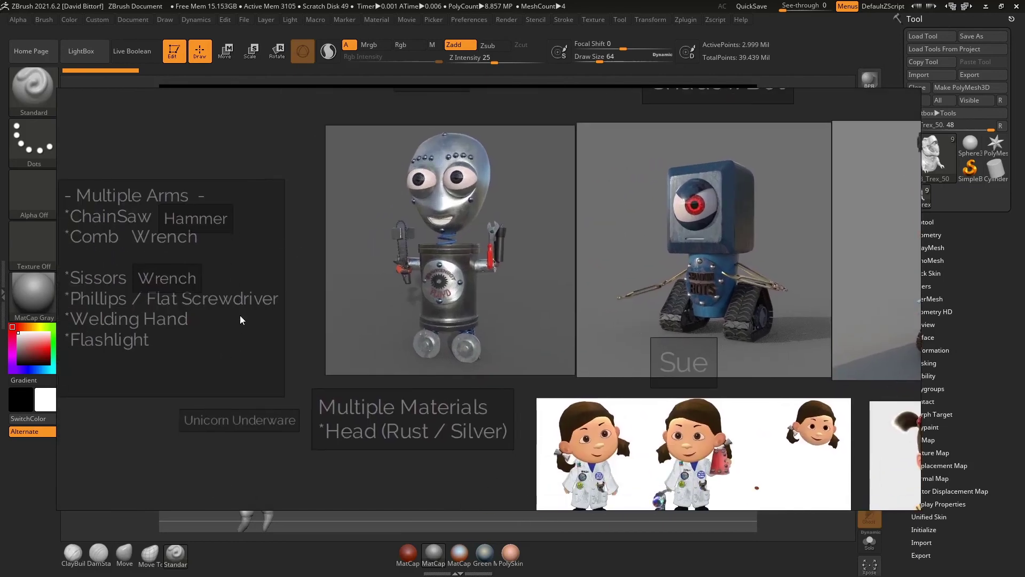
pyautogui.scroll(-2, 240, 316)
pyautogui.scroll(-3, 515, 344)
pyautogui.moveTo(774, 347); pyautogui.dragTo(534, 354)
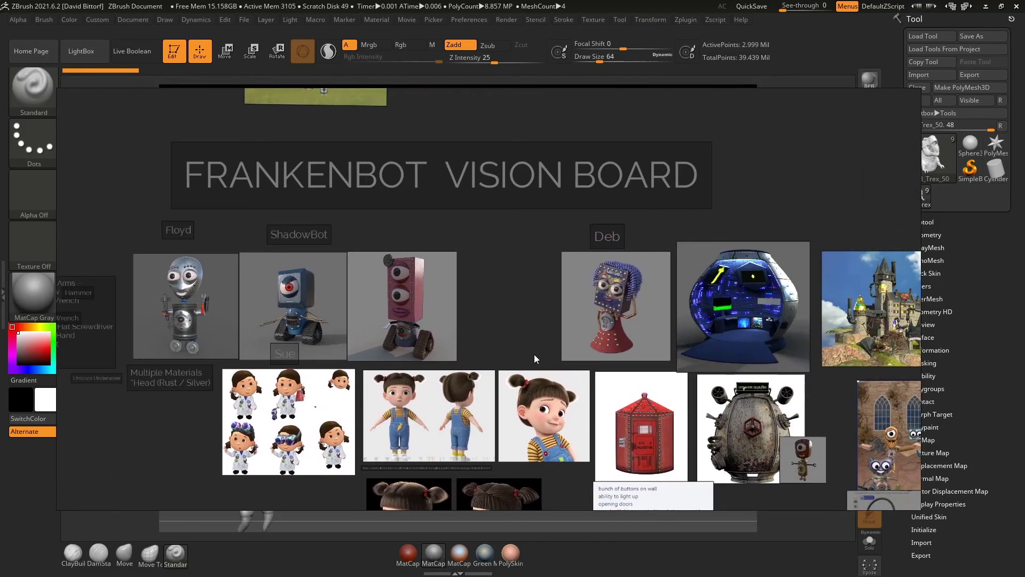
# Examine the day and night castle renders, the castle reference photos and the fabric color swatches
pyautogui.moveTo(799, 372); pyautogui.dragTo(569, 357)
pyautogui.scroll(8, 600, 306)
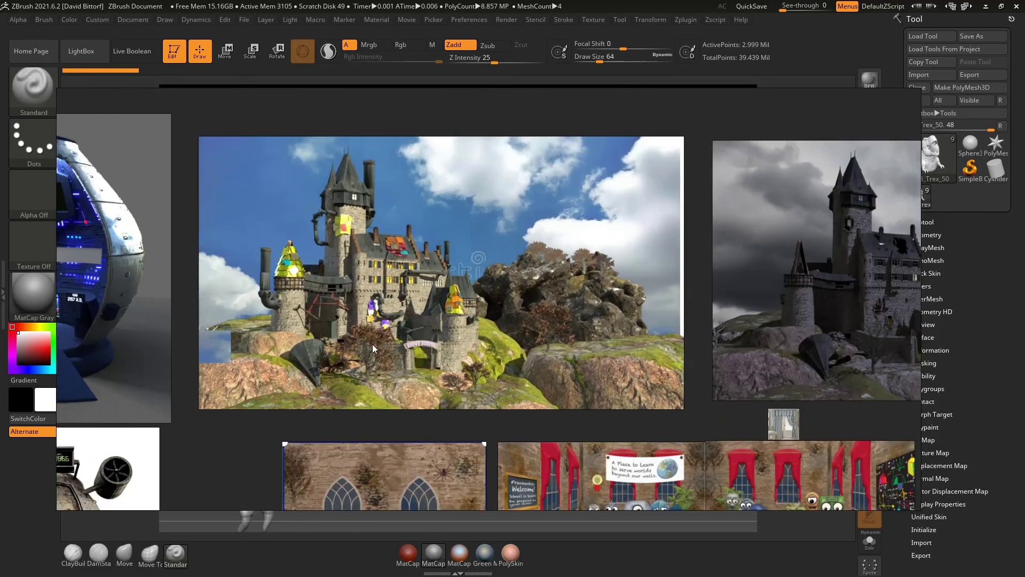
pyautogui.scroll(2, 373, 343)
pyautogui.moveTo(419, 234); pyautogui.dragTo(380, 280)
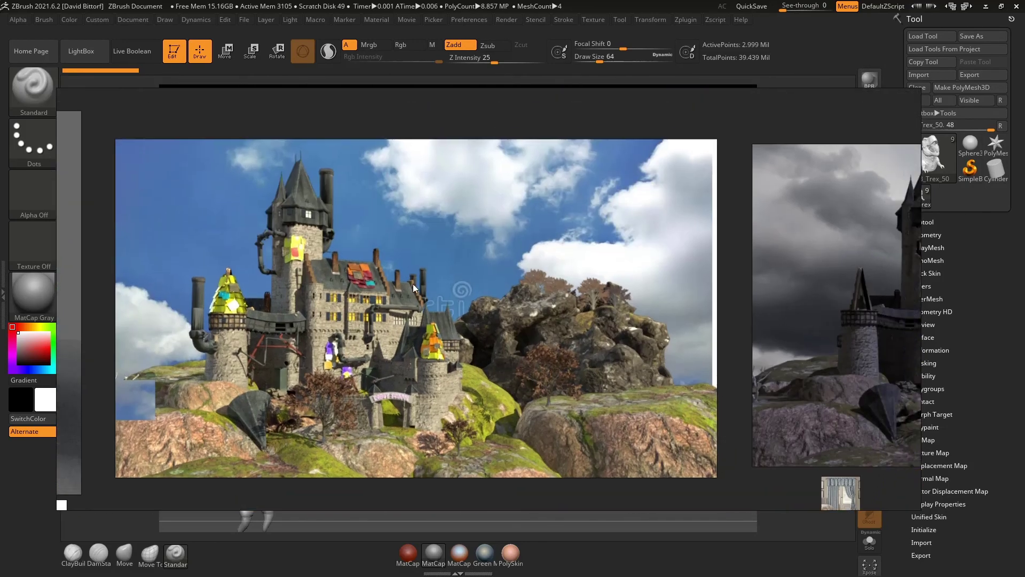
pyautogui.scroll(-4, 567, 330)
pyautogui.moveTo(898, 319); pyautogui.dragTo(513, 325)
pyautogui.scroll(-6, 513, 325)
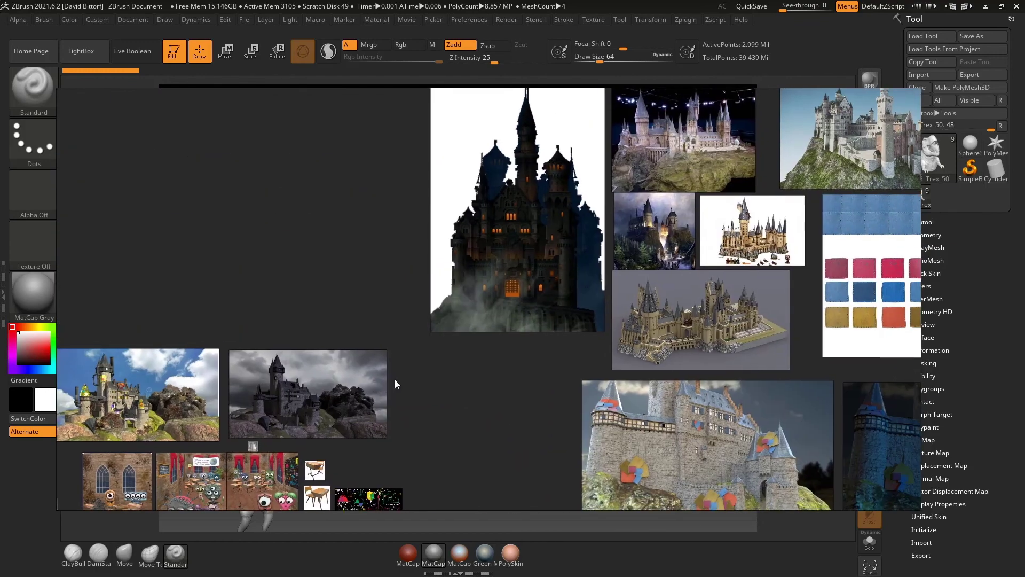
pyautogui.moveTo(395, 379); pyautogui.dragTo(338, 450)
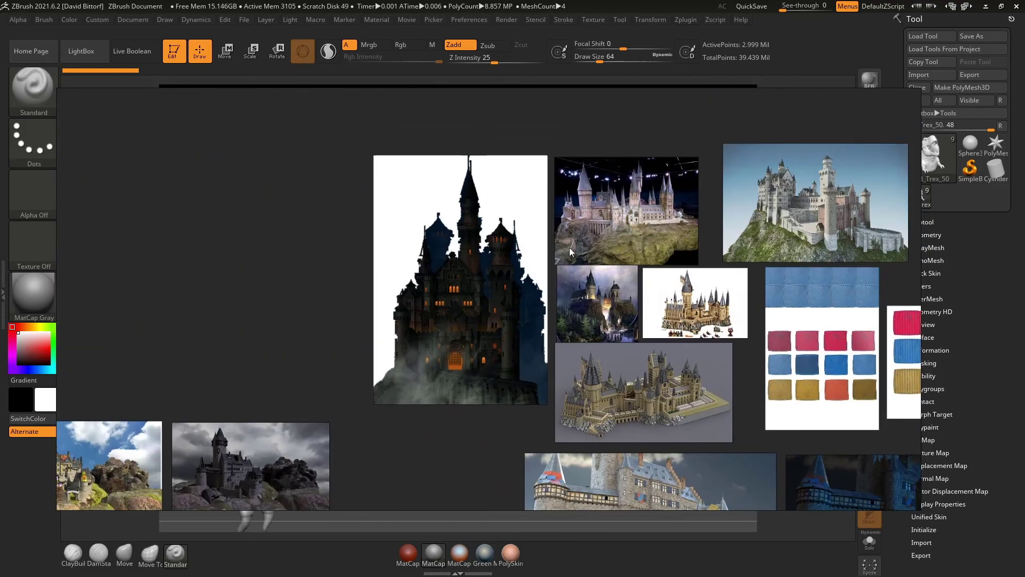
pyautogui.moveTo(793, 375); pyautogui.dragTo(586, 313)
pyautogui.scroll(-2, 586, 313)
pyautogui.scroll(1, 587, 313)
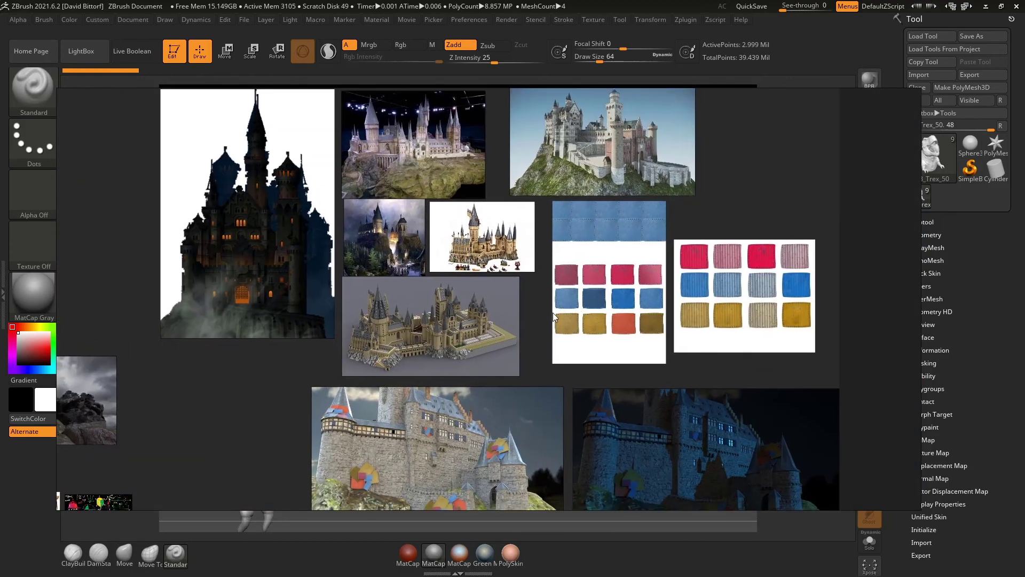
pyautogui.moveTo(558, 350); pyautogui.dragTo(555, 462)
pyautogui.scroll(-5, 531, 369)
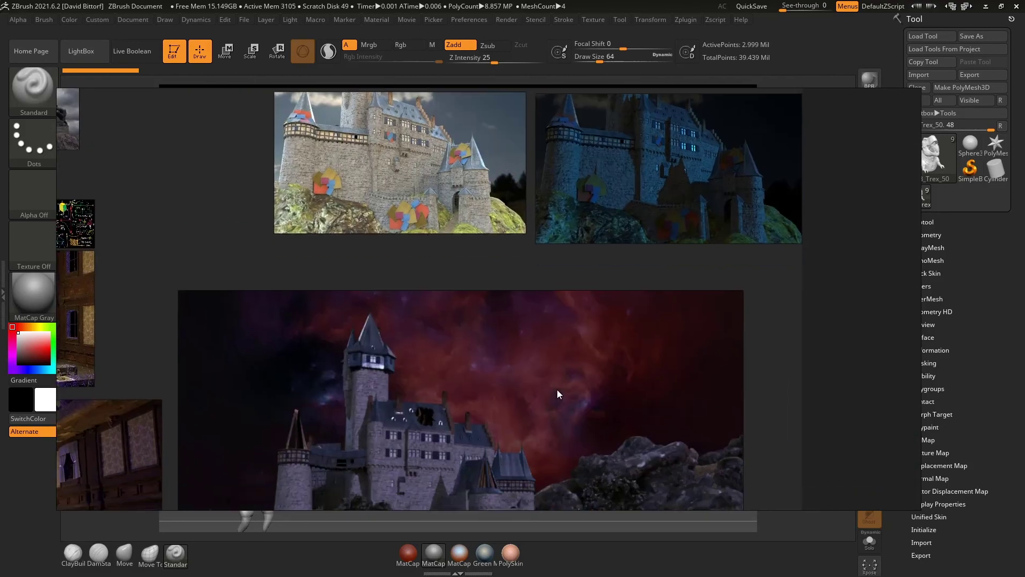
# Examine the castle render with the red space sky and the dark and lit classroom interior renders
pyautogui.scroll(-2, 558, 382)
pyautogui.scroll(3, 472, 392)
pyautogui.scroll(-1, 472, 389)
pyautogui.moveTo(287, 485); pyautogui.dragTo(602, 381)
pyautogui.scroll(2, 416, 295)
pyautogui.moveTo(393, 289); pyautogui.dragTo(465, 372)
pyautogui.scroll(1, 465, 373)
pyautogui.moveTo(181, 341); pyautogui.dragTo(509, 329)
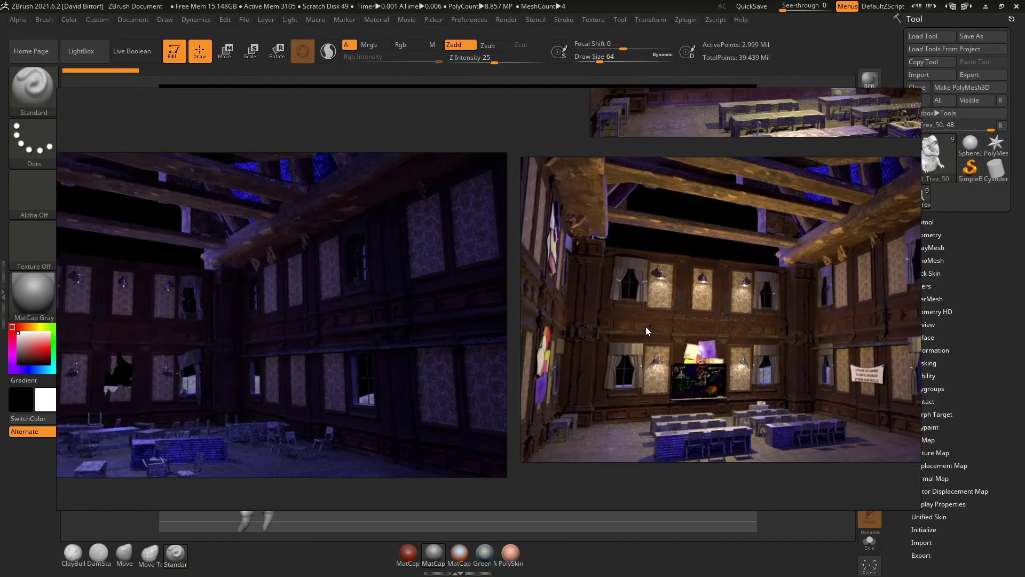
pyautogui.moveTo(398, 340); pyautogui.dragTo(587, 324)
pyautogui.scroll(-2, 592, 324)
pyautogui.moveTo(402, 338); pyautogui.dragTo(590, 288)
pyautogui.moveTo(321, 303); pyautogui.dragTo(406, 334)
pyautogui.scroll(2, 406, 334)
# Narrow the reference window showing the Frankenbot vision board so it uncovers ZBrush's brush, material and color column
pyautogui.scroll(-5, 406, 335)
pyautogui.moveTo(496, 292); pyautogui.dragTo(418, 369)
pyautogui.moveTo(503, 309); pyautogui.dragTo(450, 344)
pyautogui.moveTo(605, 283); pyautogui.dragTo(558, 328)
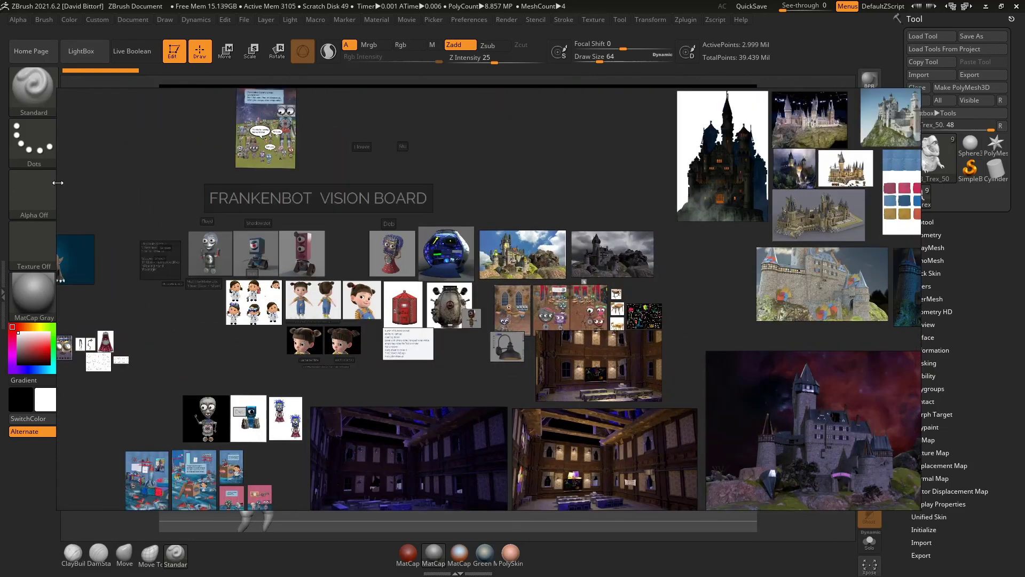
pyautogui.moveTo(58, 183); pyautogui.dragTo(118, 167)
# Review the commands available for the board's window and images, including the Align and Selection options
pyautogui.rightClick(556, 146)
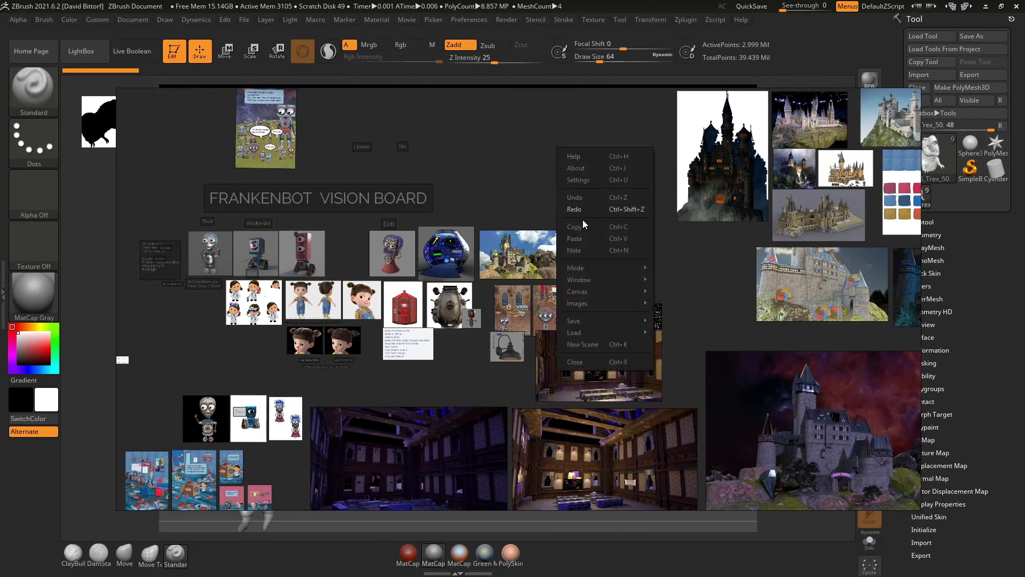
pyautogui.moveTo(597, 267)
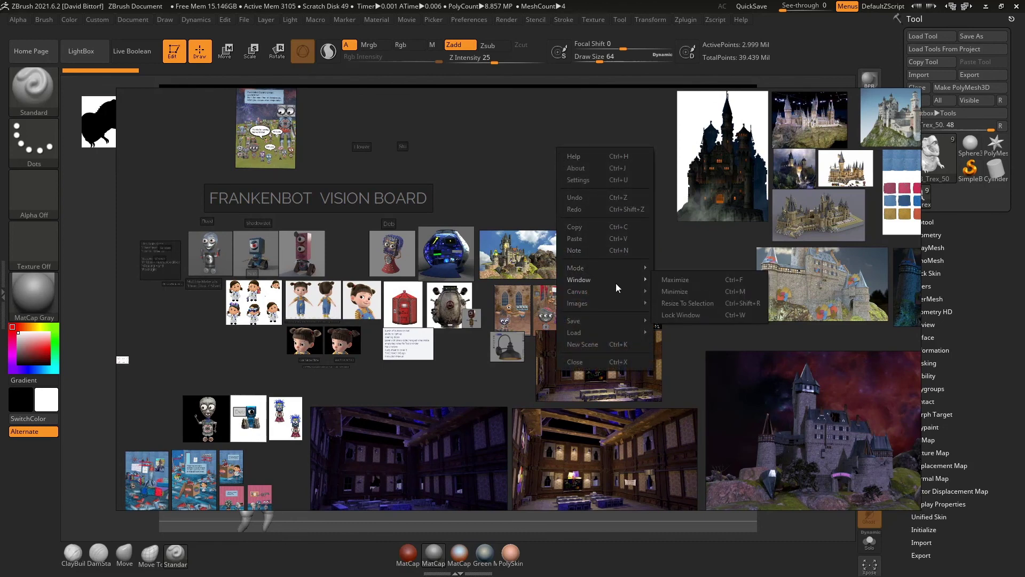
pyautogui.moveTo(606, 293)
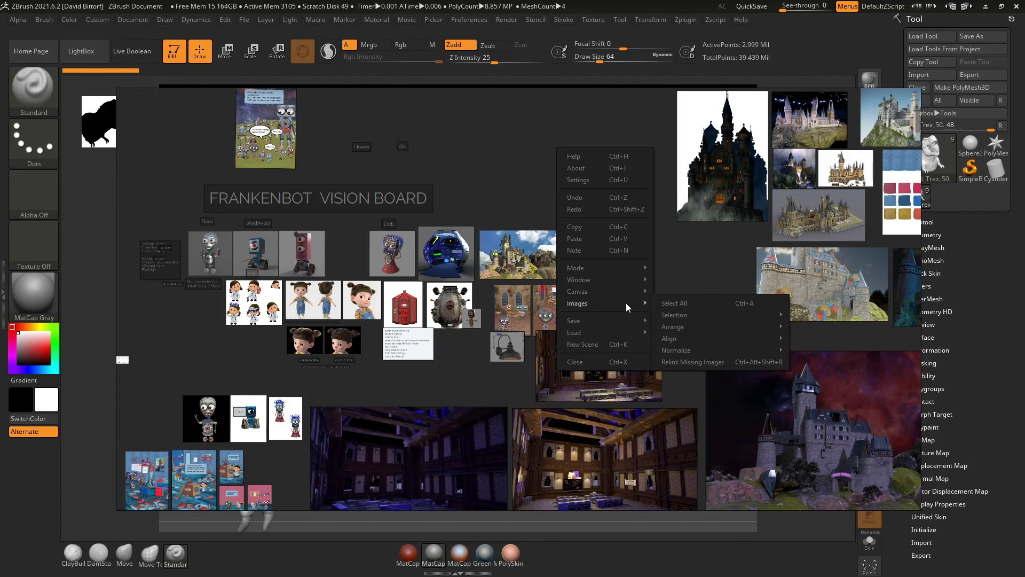
pyautogui.moveTo(694, 337)
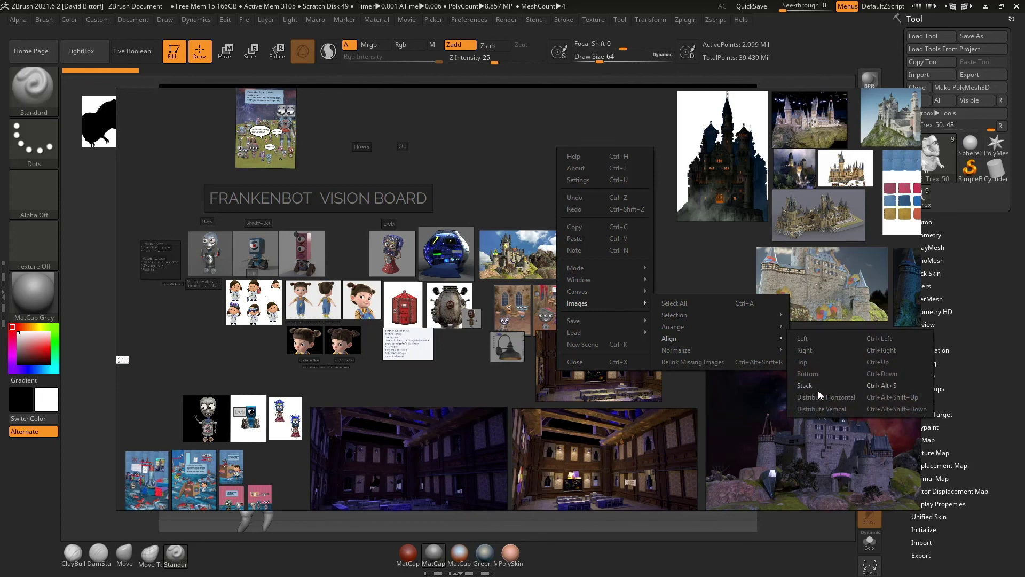
pyautogui.moveTo(725, 328)
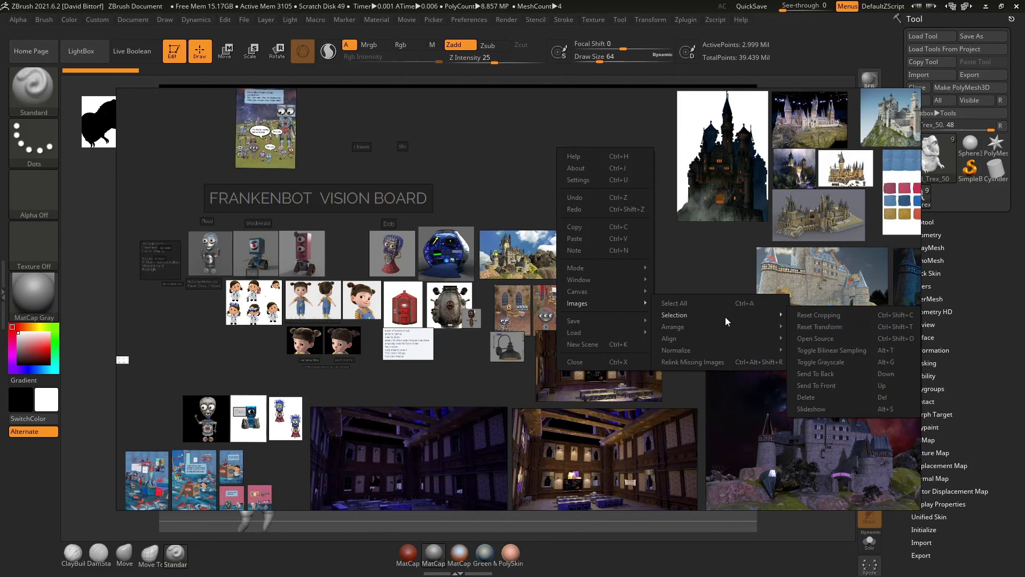
pyautogui.moveTo(589, 332)
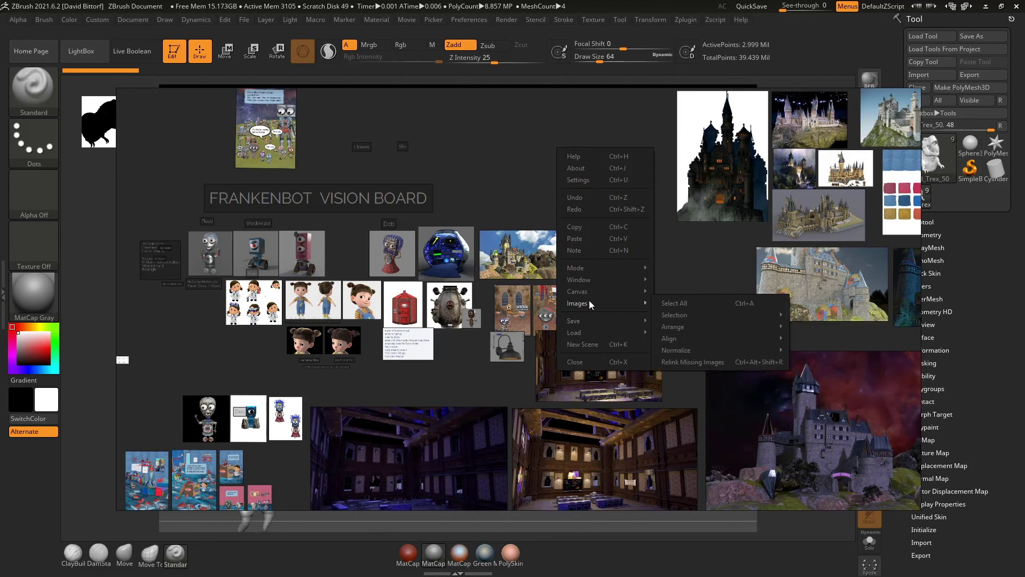
pyautogui.click(507, 197)
# Move the reference window off ZBrush's Tool palette
pyautogui.moveTo(538, 175); pyautogui.dragTo(498, 174)
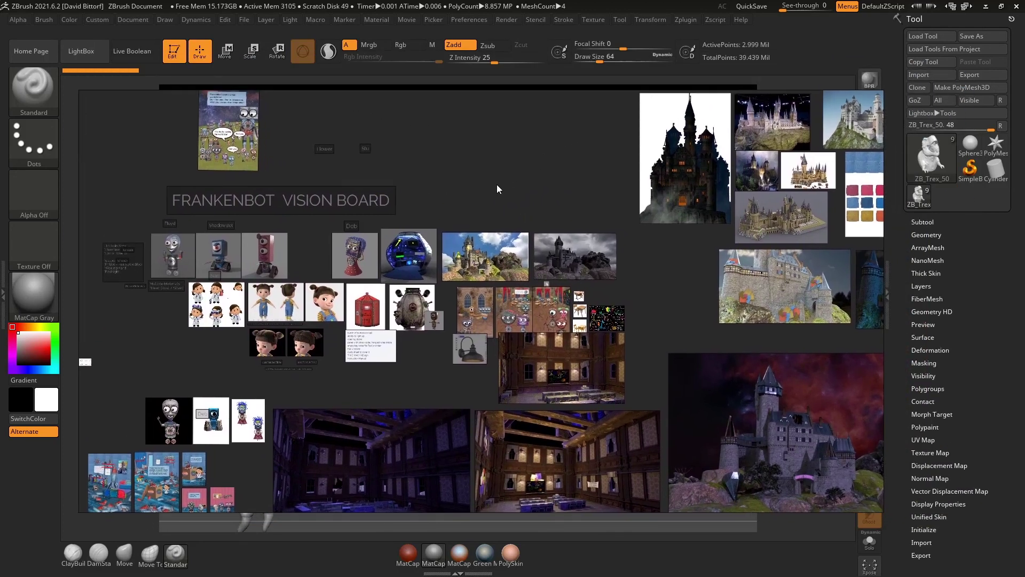